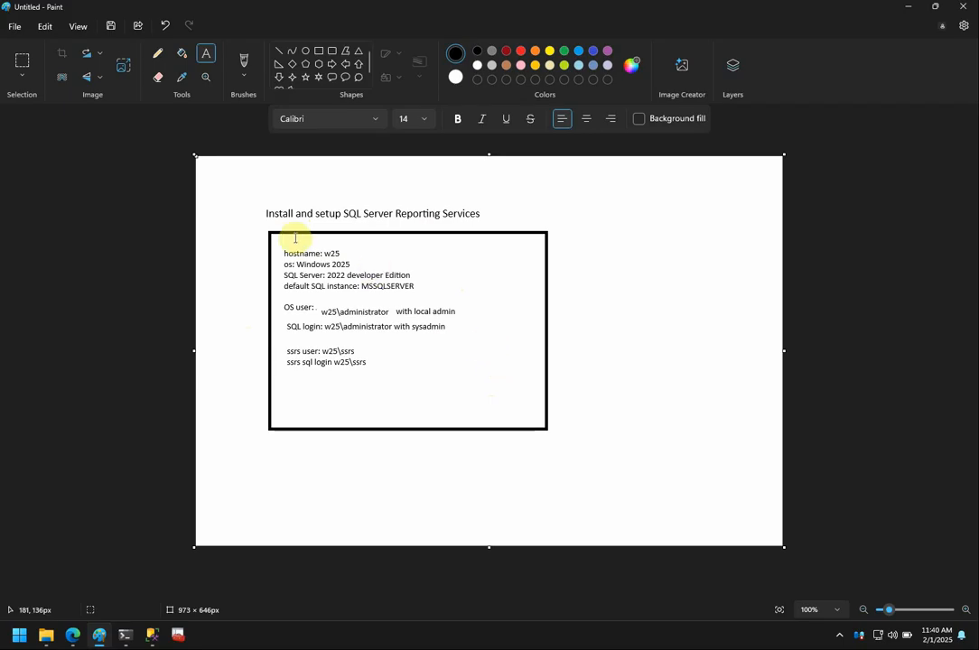
Drag a Paint text box over the SSRS setup notes inside the black rectangle.
{"action": "left_click_drag", "start_coordinate": [275, 245], "coordinate": [493, 392]}
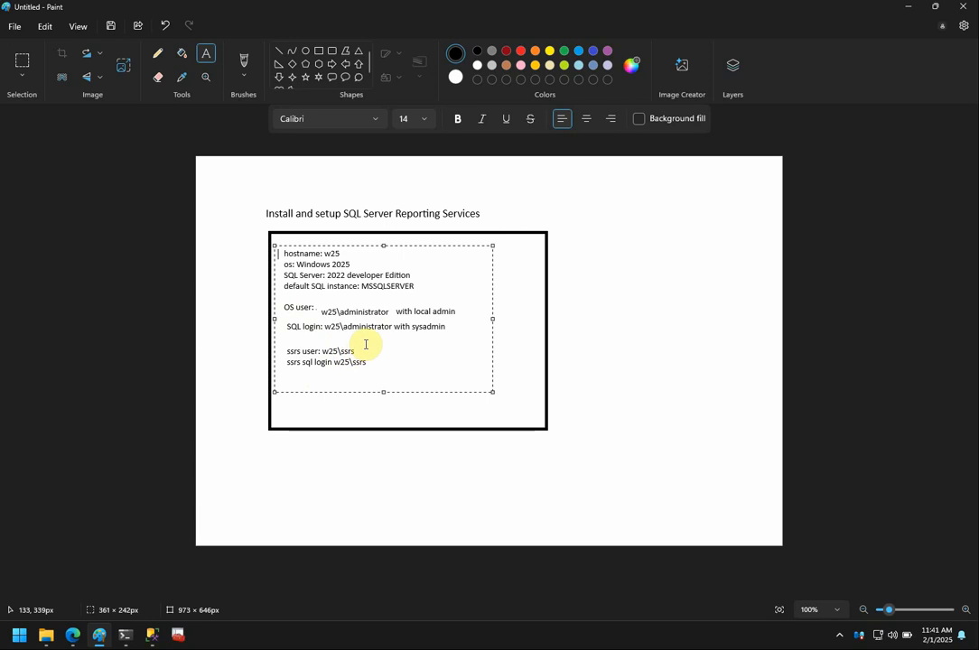
Add a colon after 'ssrs user' in the notes, then minimize Paint.
{"action": "left_click", "coordinate": [319, 351]}
{"action": "type", "text": ":"}
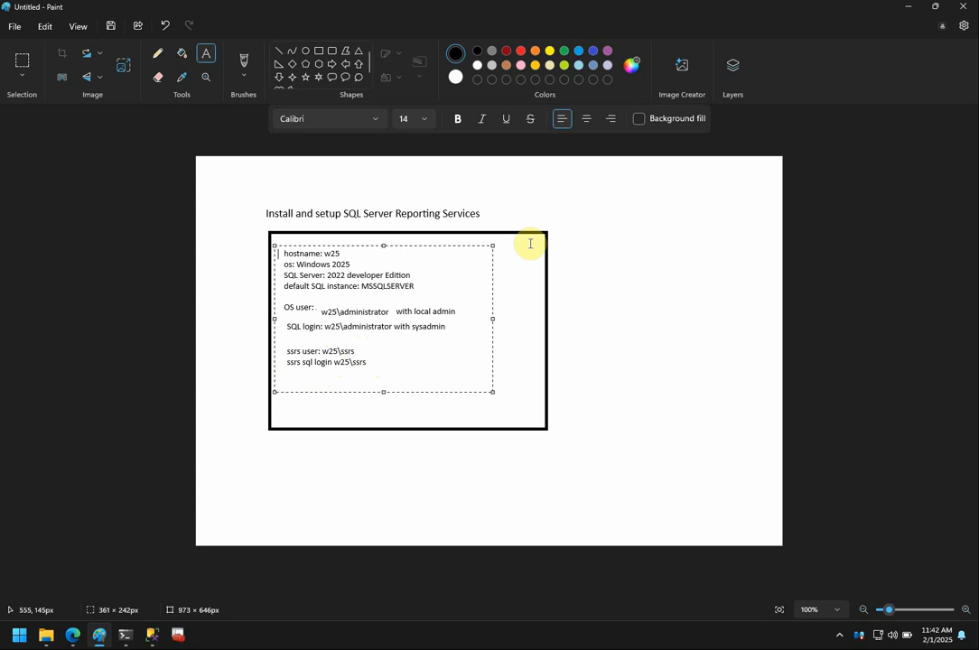
{"action": "left_click", "coordinate": [909, 11]}
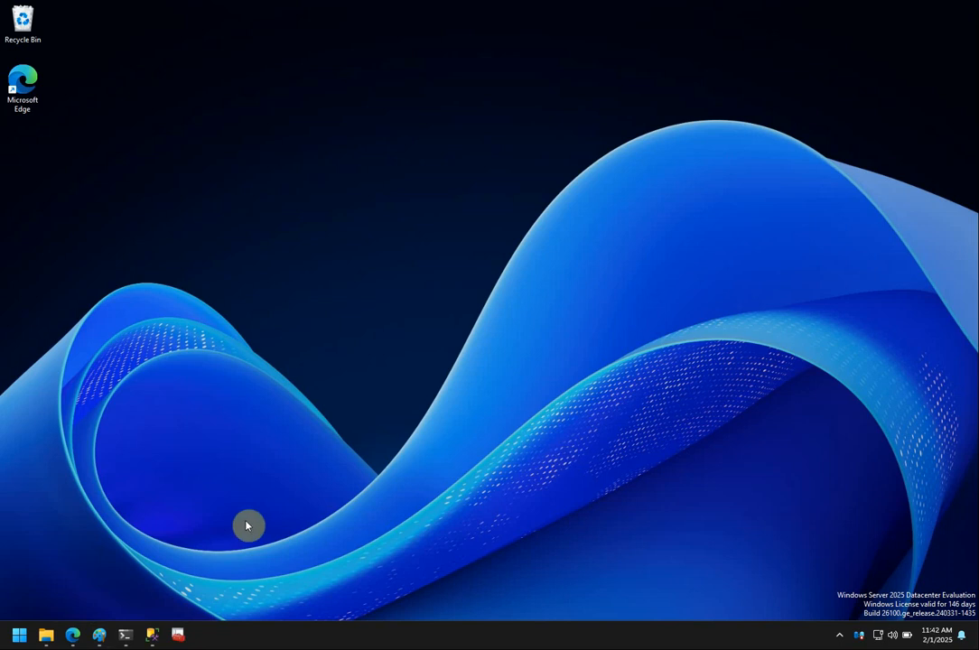
From the 'ssrs install' search in Edge, open the Microsoft Learn SSRS install article and widen the window.
{"action": "left_click", "coordinate": [74, 634]}
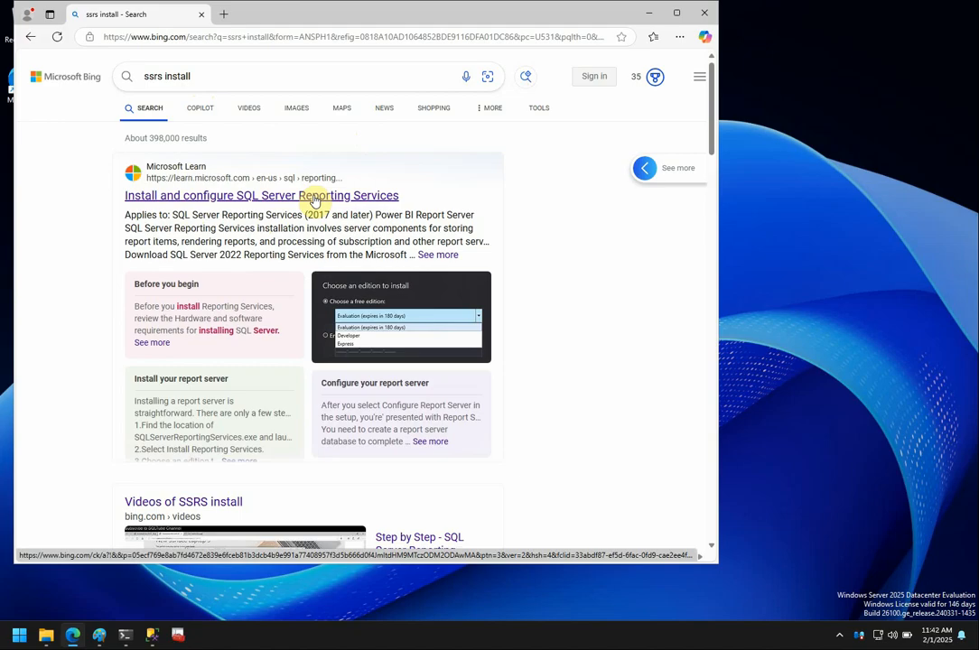
{"action": "left_click", "coordinate": [316, 197]}
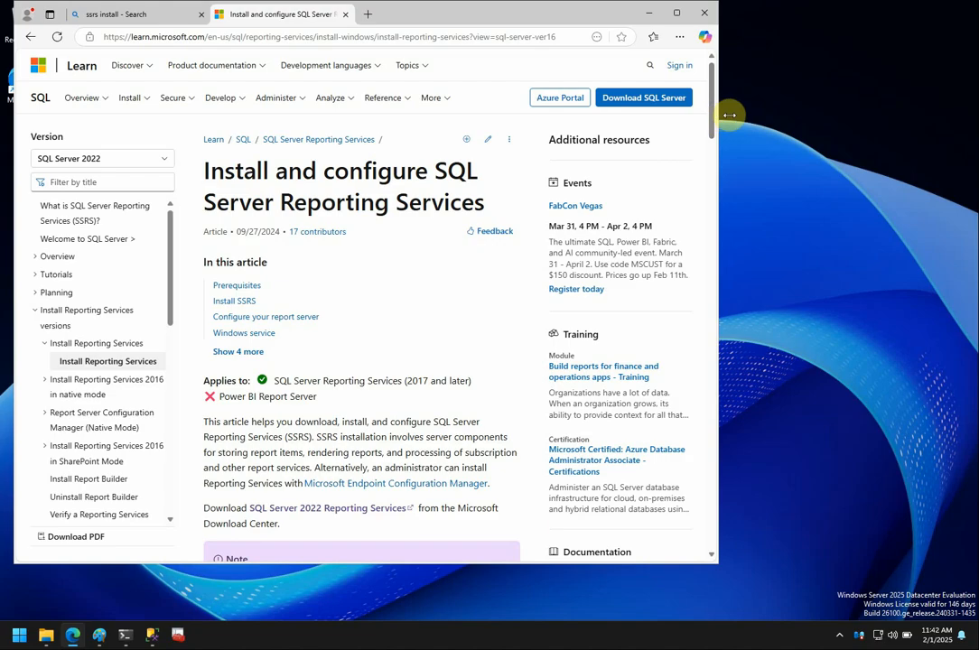
{"action": "left_click_drag", "start_coordinate": [724, 109], "coordinate": [805, 111]}
{"action": "scroll", "coordinate": [804, 134], "scroll_direction": "down", "scroll_amount": 1}
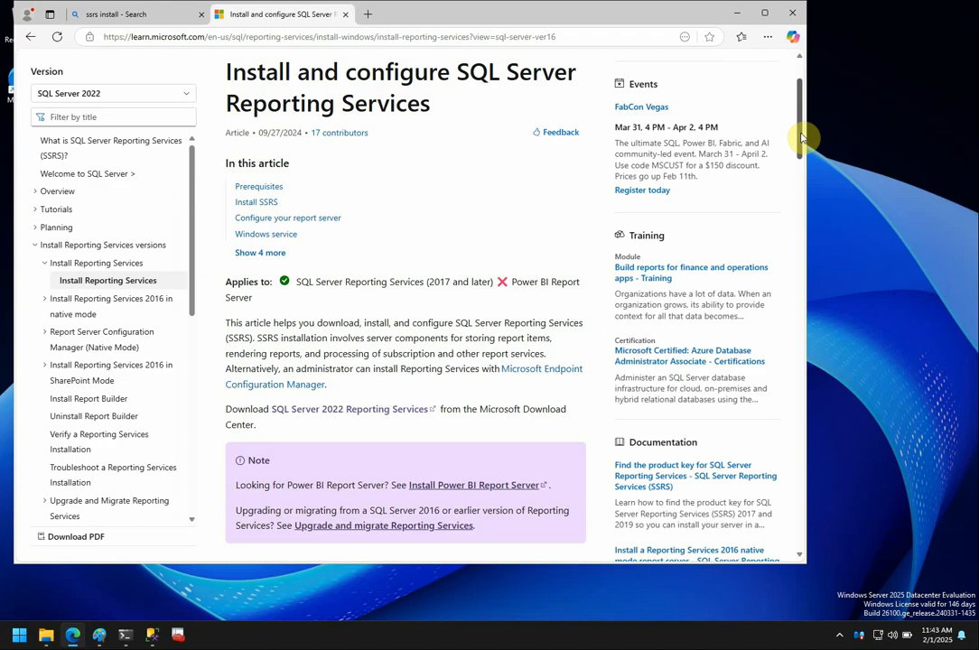
{"action": "left_click_drag", "start_coordinate": [800, 138], "coordinate": [803, 160]}
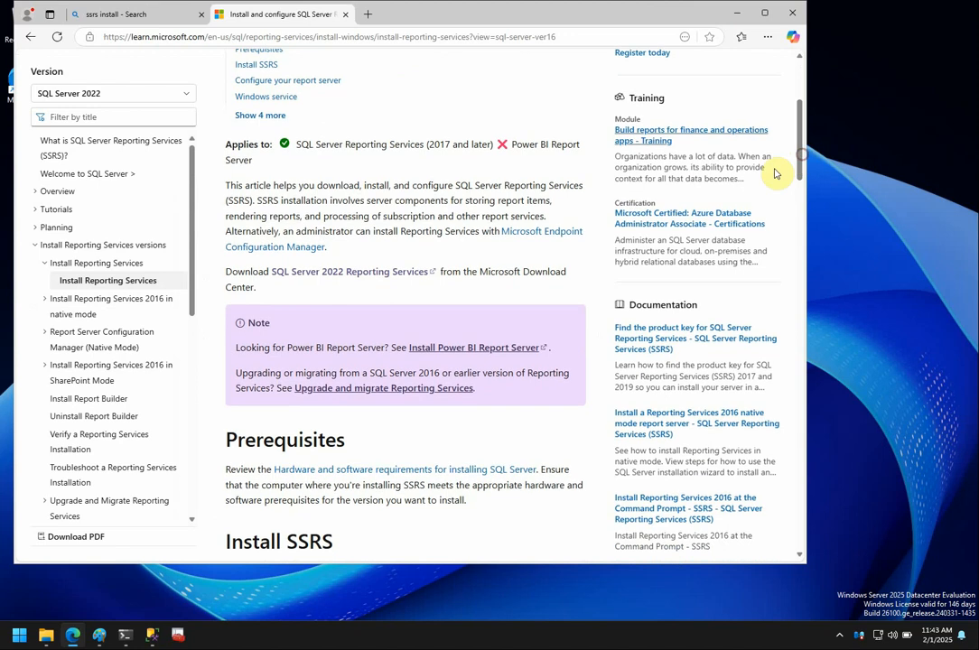
Confirm SQLServerReportingServices.exe is already downloaded, close the SQL Server 2022 download tab, and minimize Edge.
{"action": "left_click", "coordinate": [364, 276]}
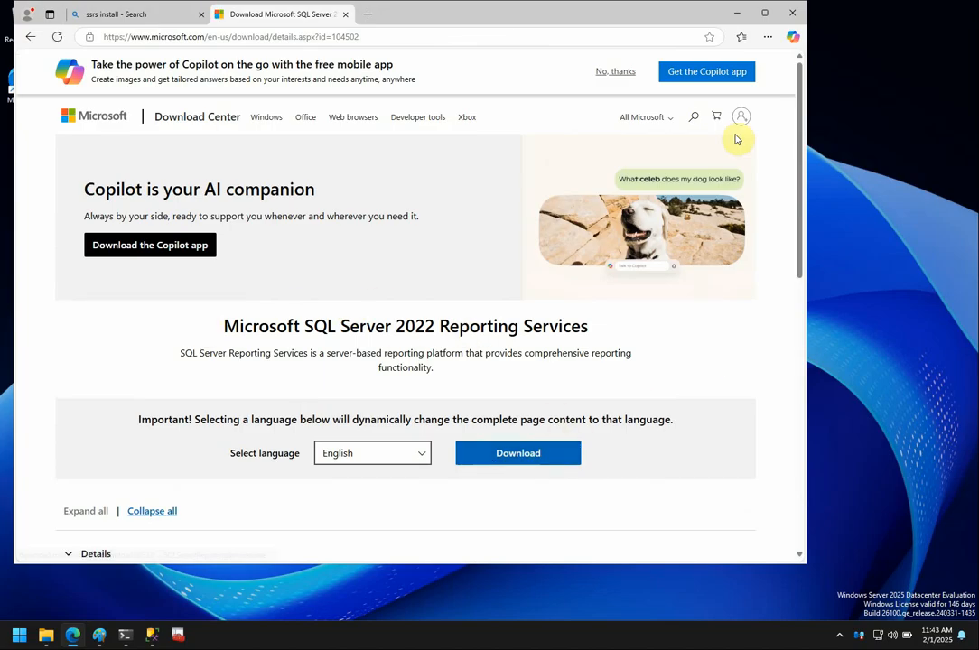
{"action": "left_click", "coordinate": [766, 40]}
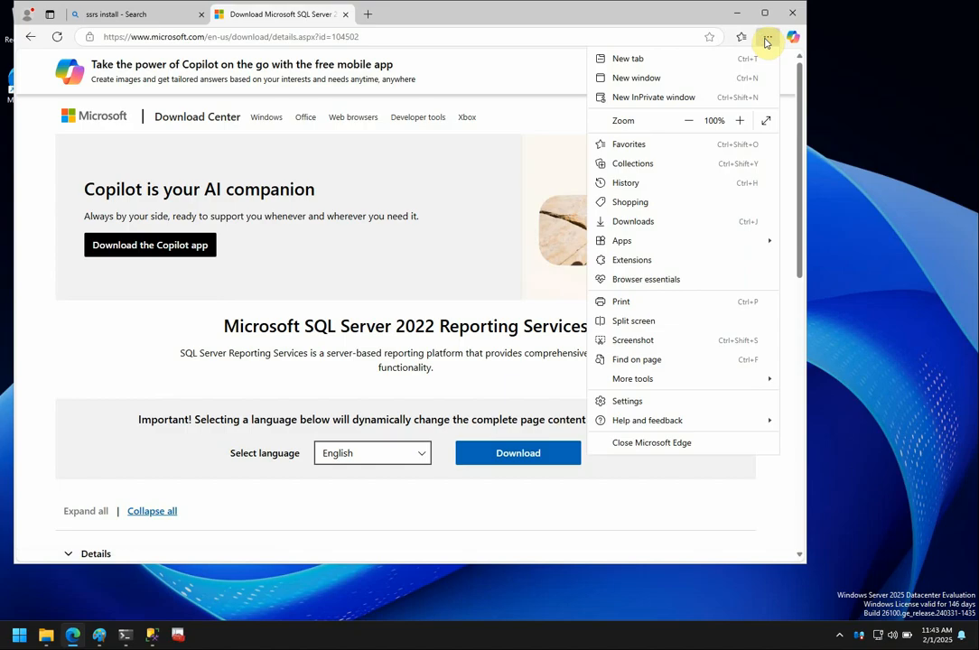
{"action": "left_click", "coordinate": [658, 223]}
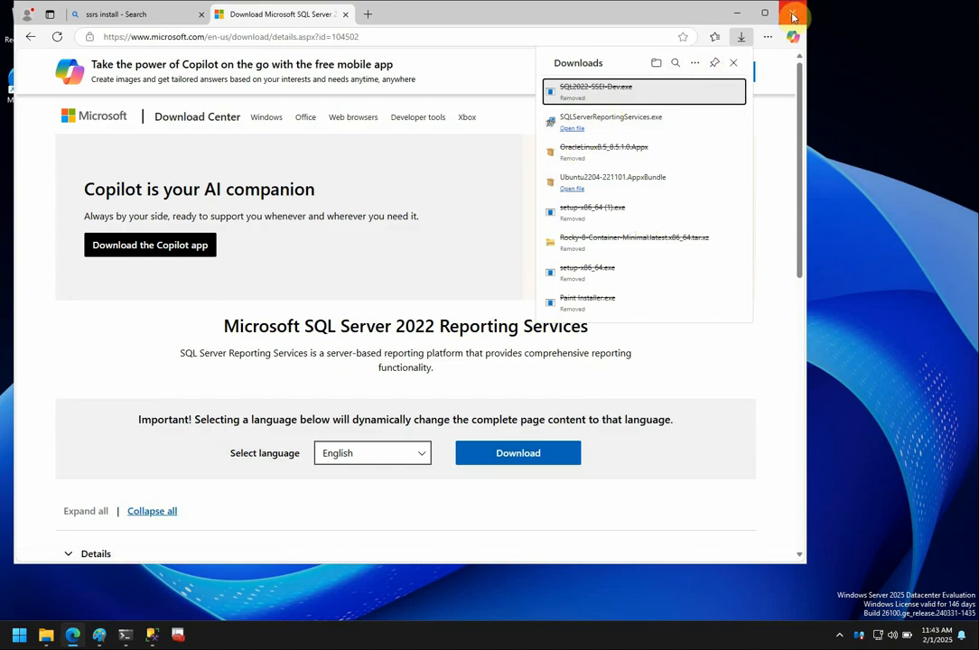
{"action": "left_click", "coordinate": [343, 13]}
{"action": "left_click", "coordinate": [345, 14]}
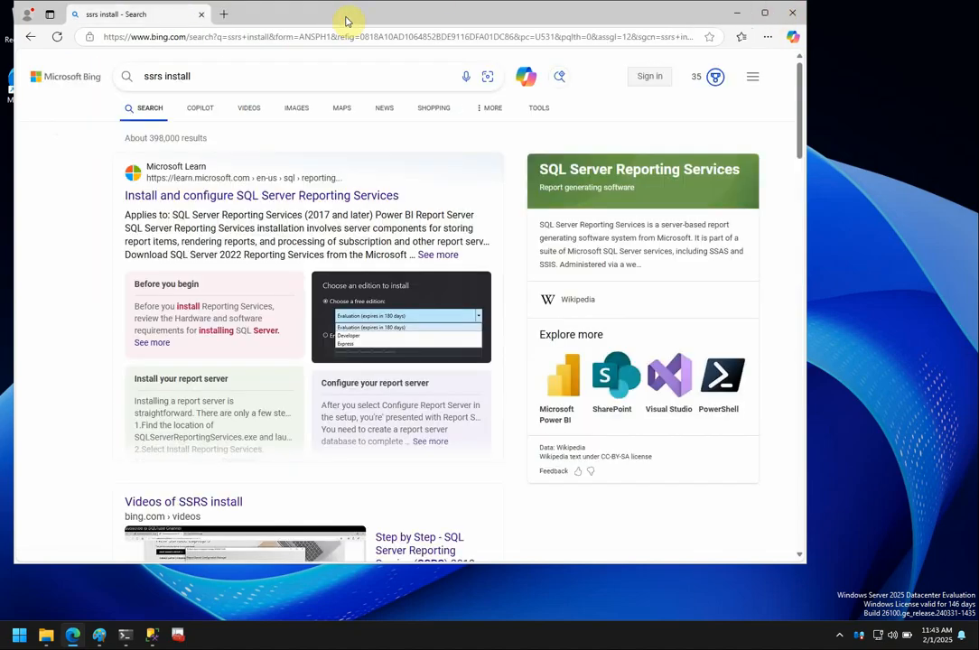
{"action": "left_click", "coordinate": [737, 15]}
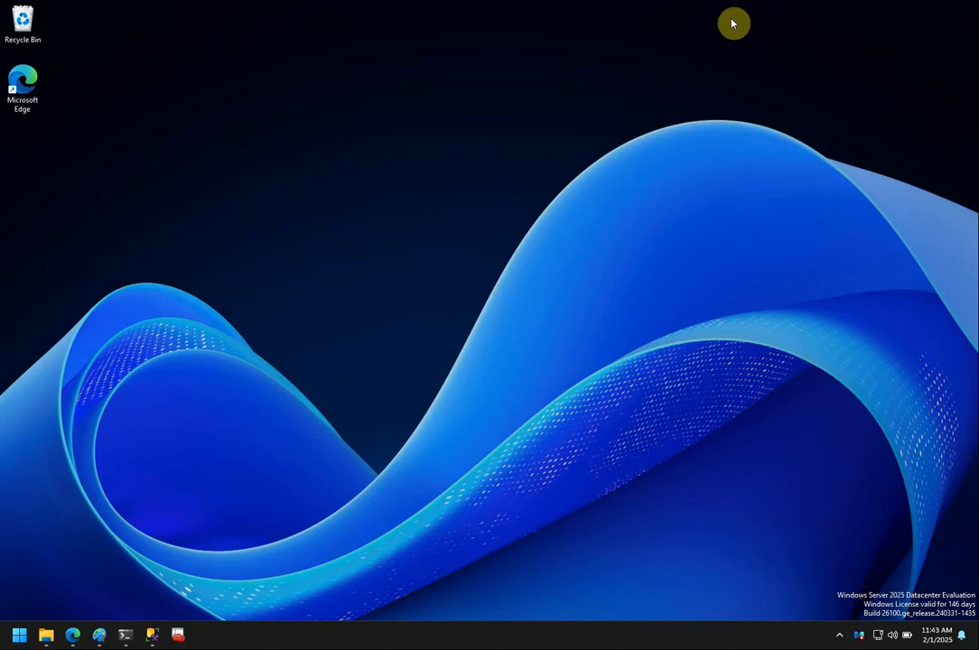
Show the Downloads folder with the SQLServerReportingServices installer, then bring the Administrator PowerShell forward.
{"action": "left_click", "coordinate": [47, 637]}
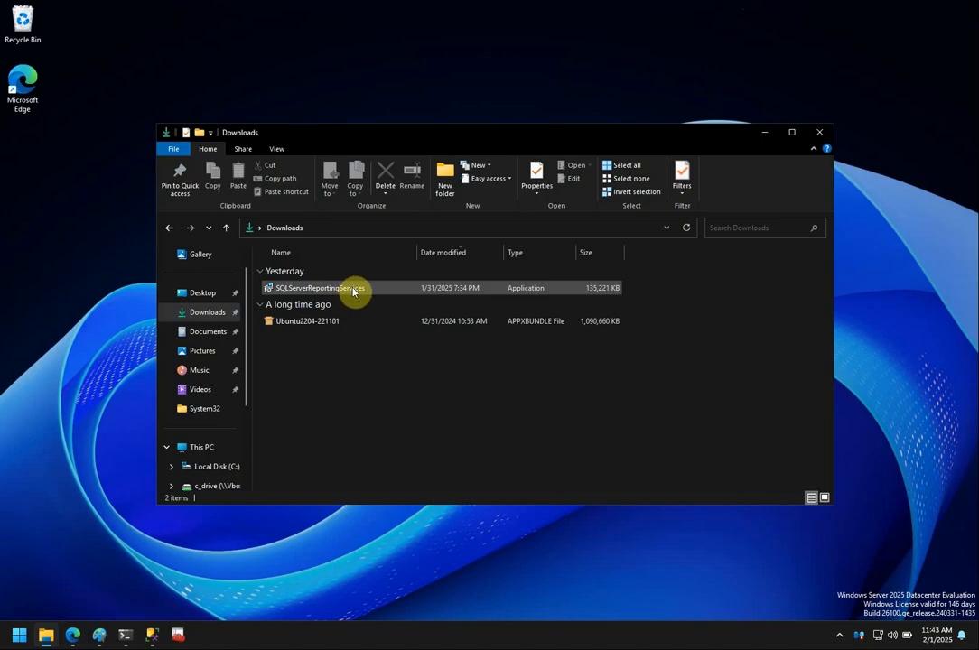
{"action": "mouse_move", "coordinate": [355, 290]}
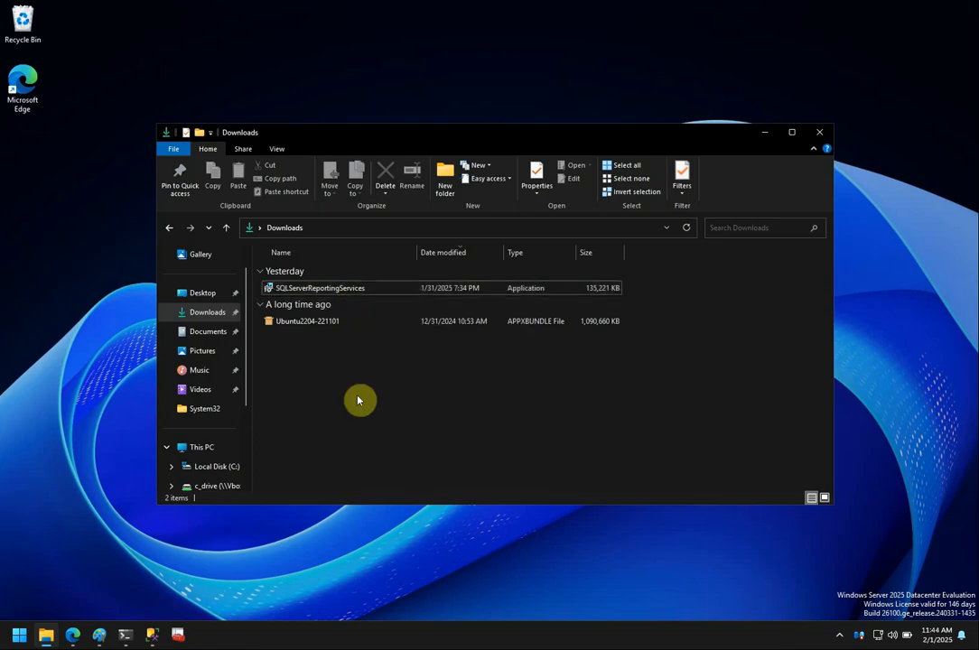
{"action": "left_click", "coordinate": [126, 635]}
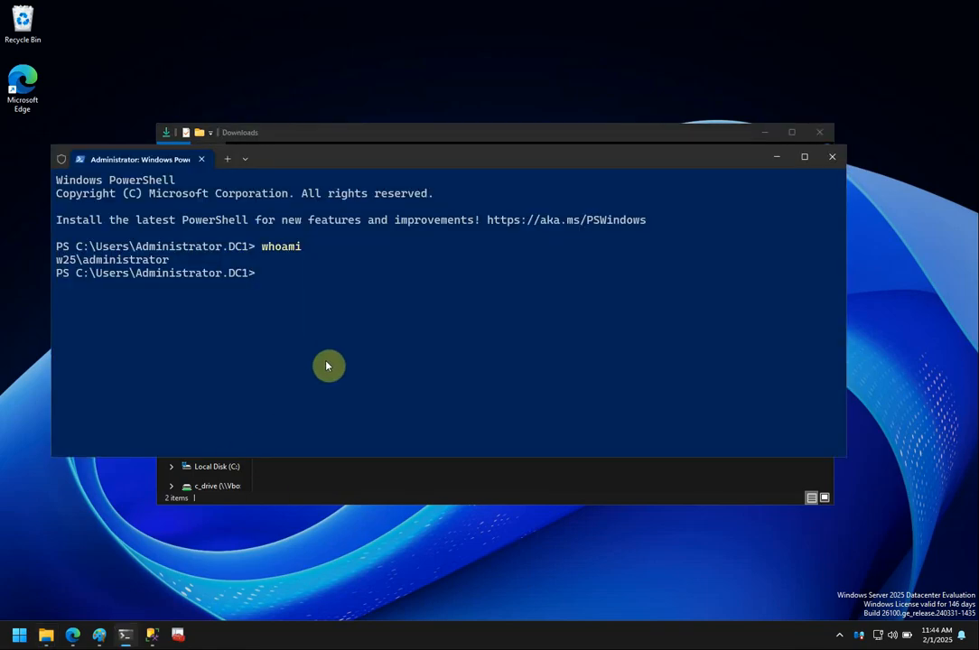
Highlight the whoami command and its machine and user name output, then minimize PowerShell.
{"action": "double_click", "coordinate": [266, 253]}
{"action": "double_click", "coordinate": [68, 262]}
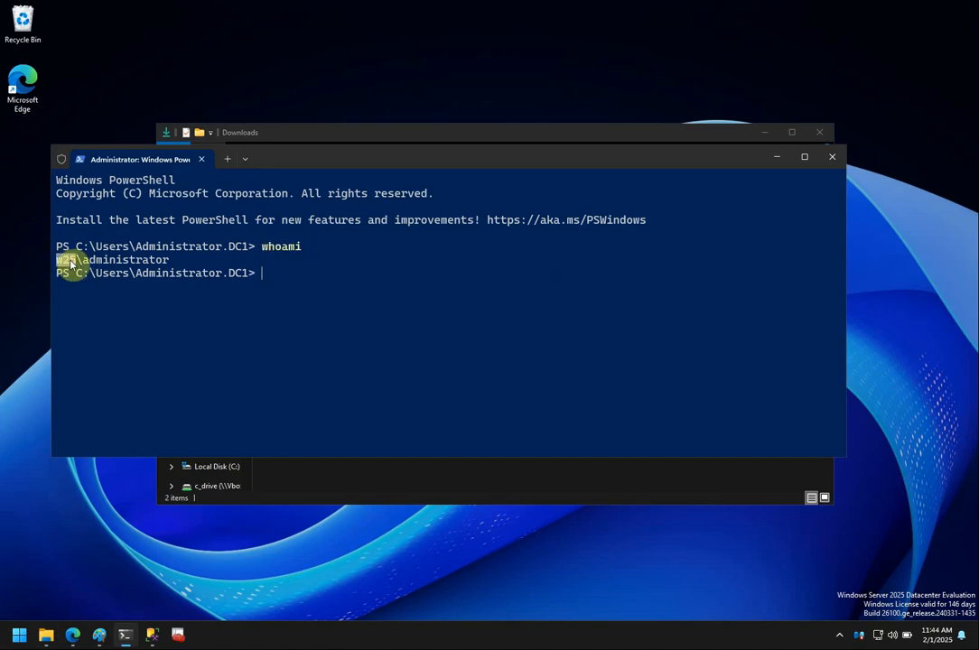
{"action": "left_click_drag", "start_coordinate": [81, 263], "coordinate": [171, 263]}
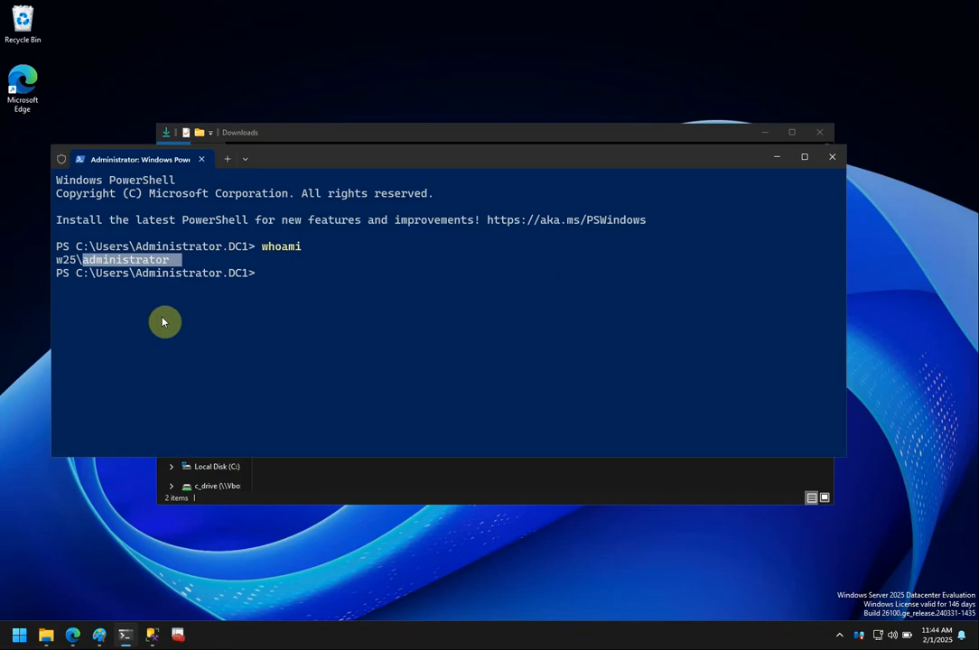
{"action": "left_click", "coordinate": [778, 159]}
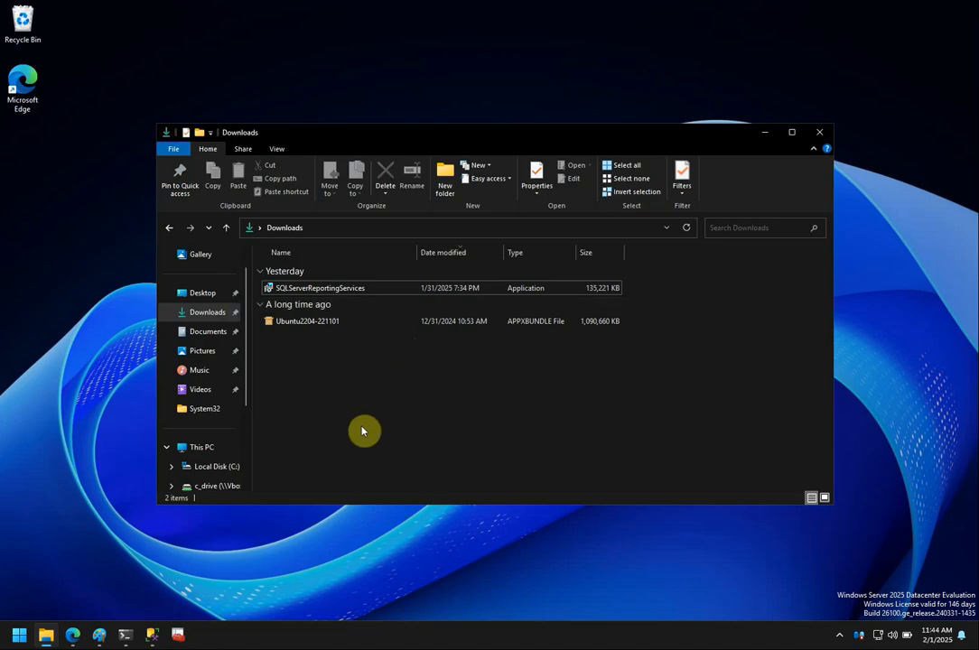
{"action": "left_click", "coordinate": [179, 636]}
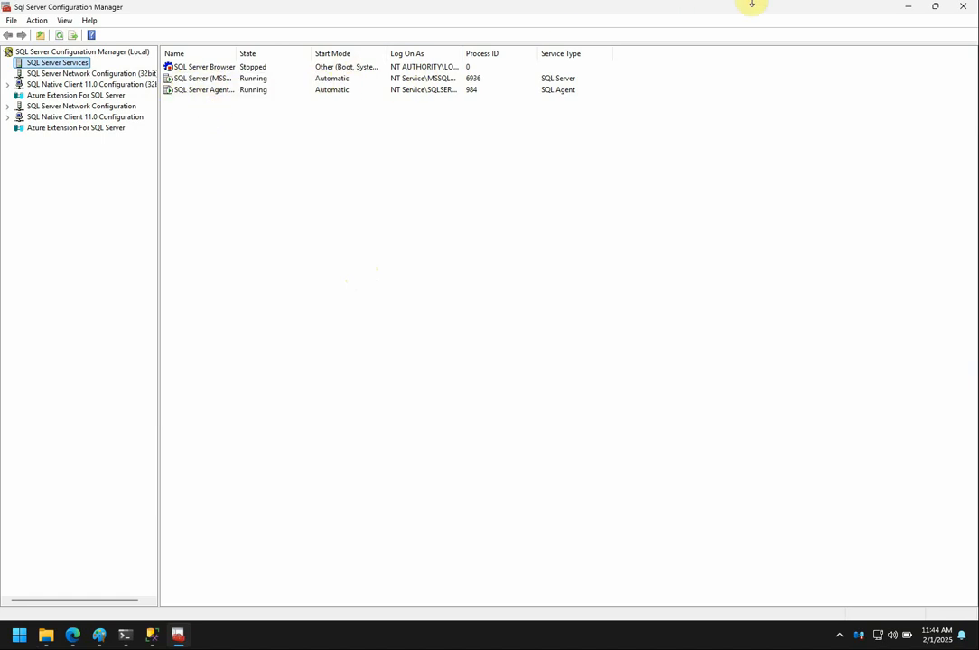
{"action": "left_click", "coordinate": [908, 6]}
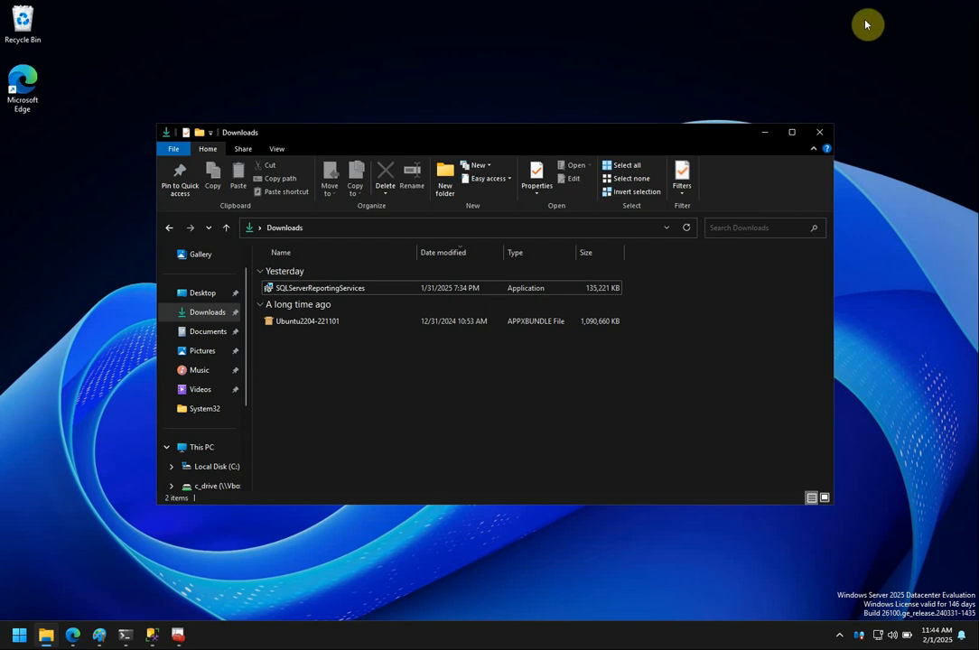
{"action": "left_click", "coordinate": [332, 291]}
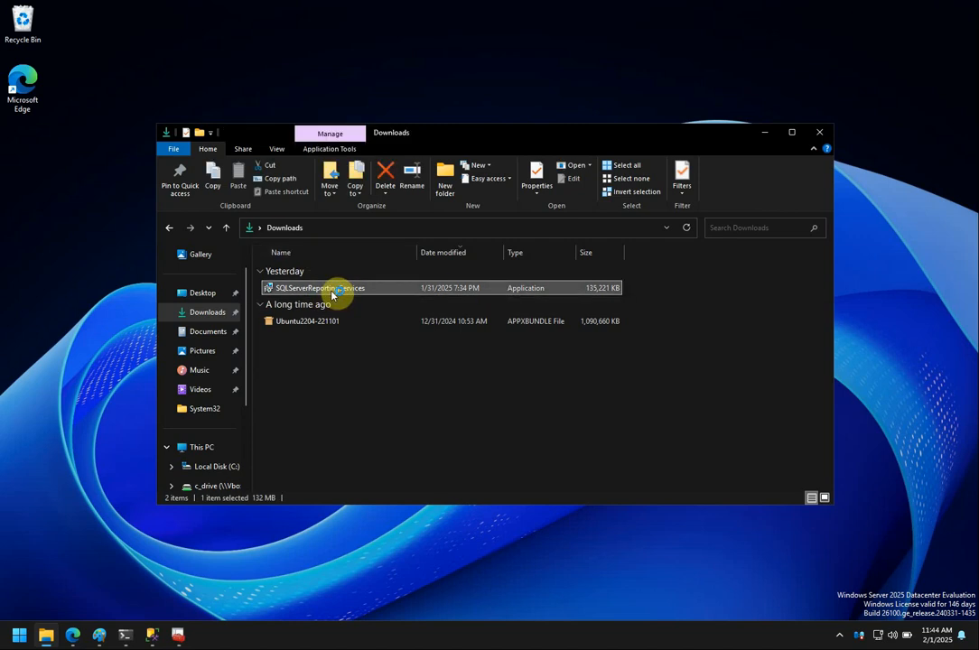
Launch the SQLServerReportingServices installer, choose Install Reporting Services, and pick the Developer edition.
{"action": "double_click", "coordinate": [332, 290]}
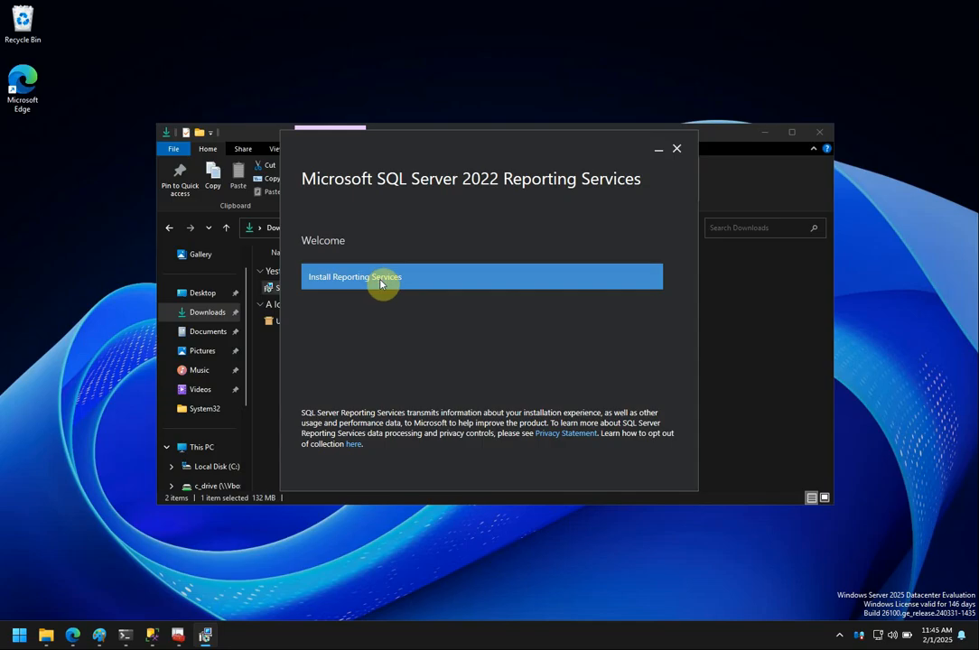
{"action": "left_click", "coordinate": [377, 279]}
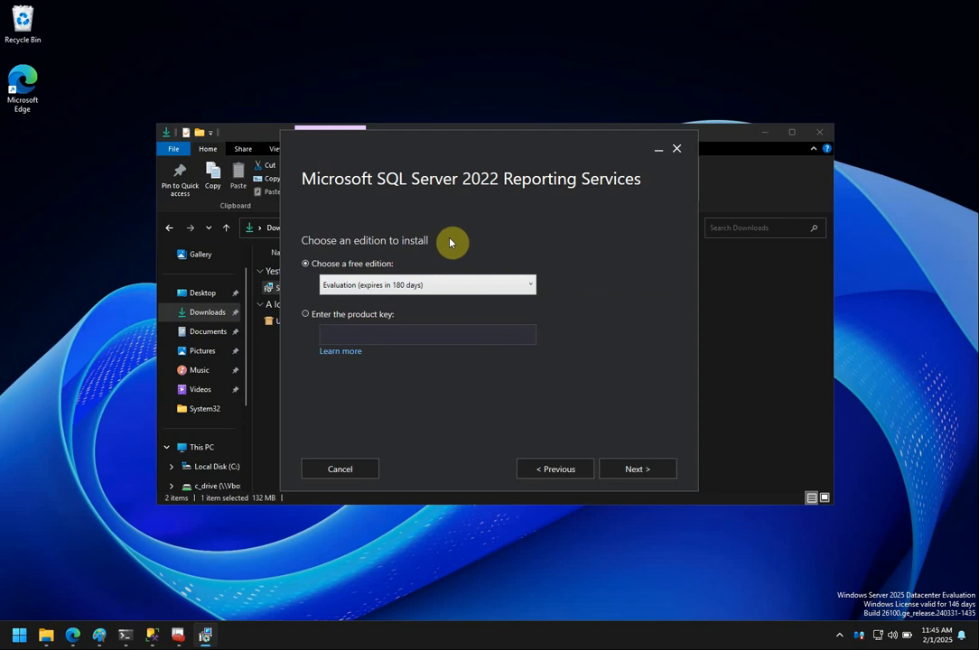
{"action": "left_click", "coordinate": [533, 286]}
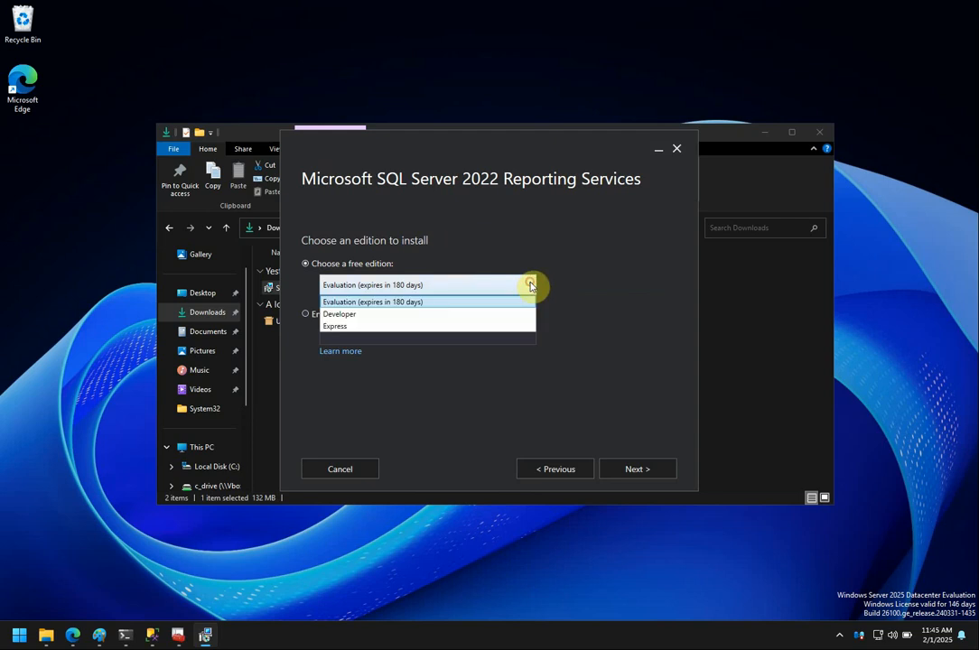
{"action": "left_click", "coordinate": [505, 313]}
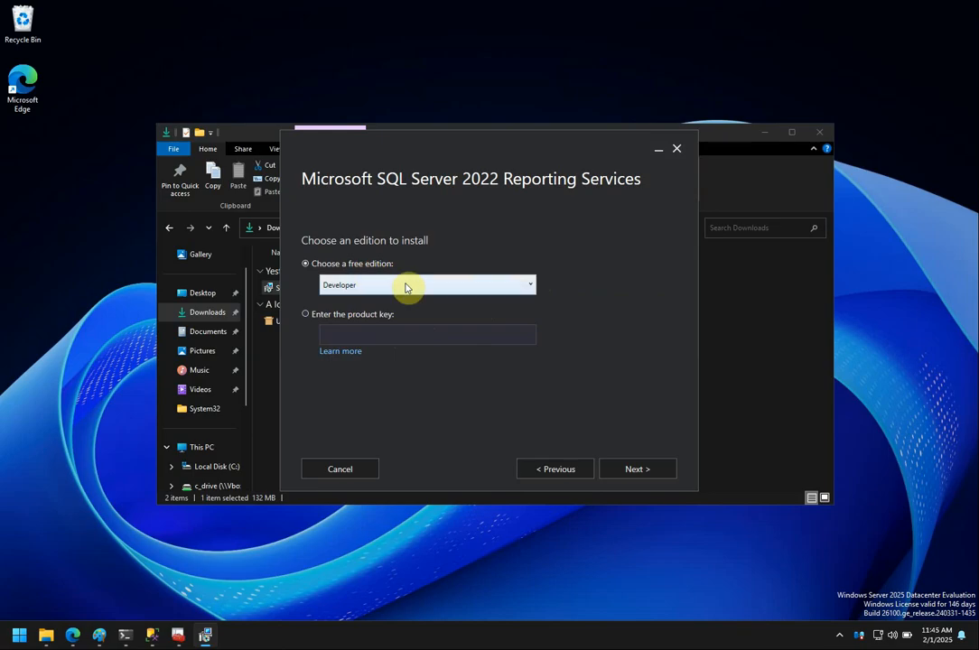
Accept the license terms and continue to the Install Database Engine page.
{"action": "left_click", "coordinate": [637, 470]}
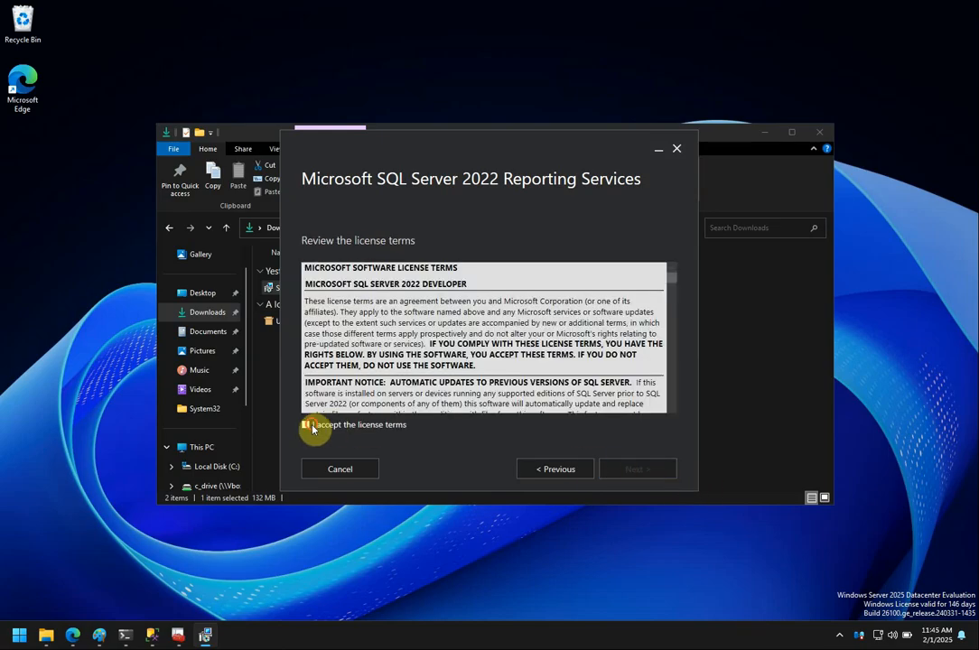
{"action": "left_click", "coordinate": [309, 427]}
{"action": "left_click", "coordinate": [654, 474]}
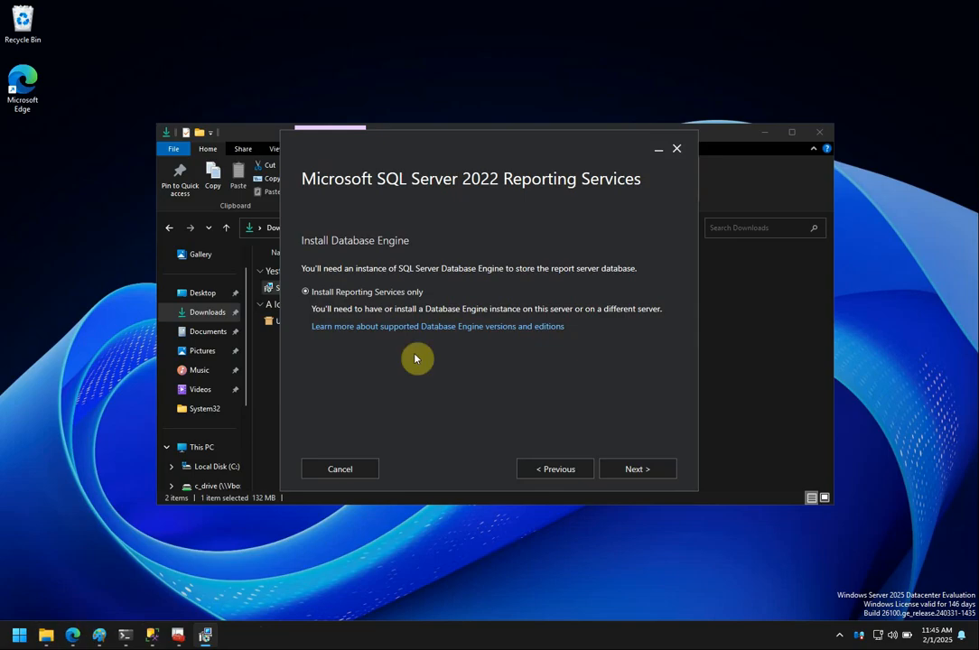
{"action": "left_click", "coordinate": [18, 637]}
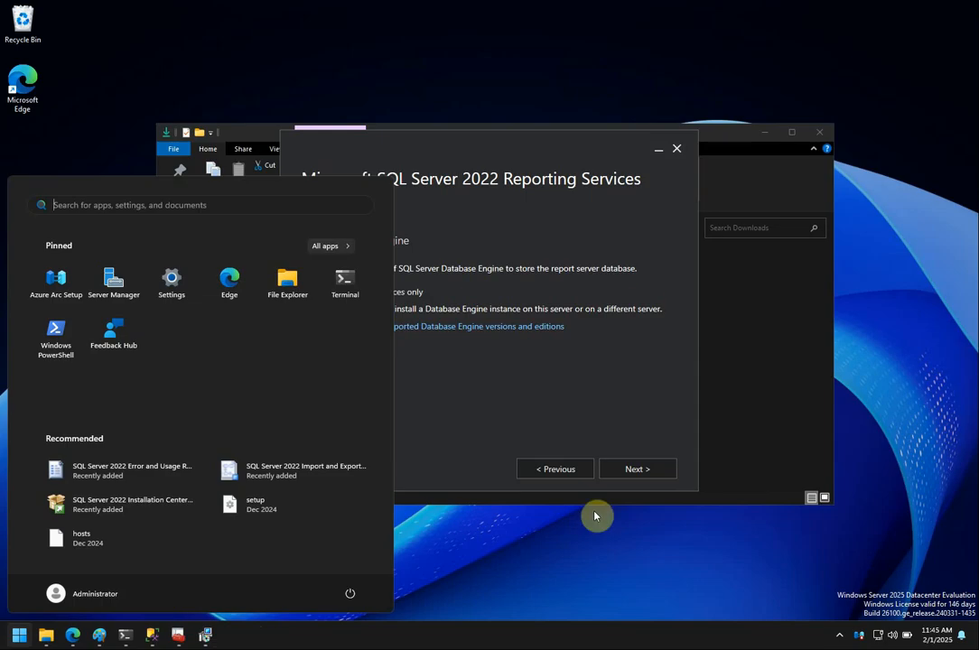
Run services.msc in the administrator PowerShell to open the Services console.
{"action": "left_click", "coordinate": [566, 570]}
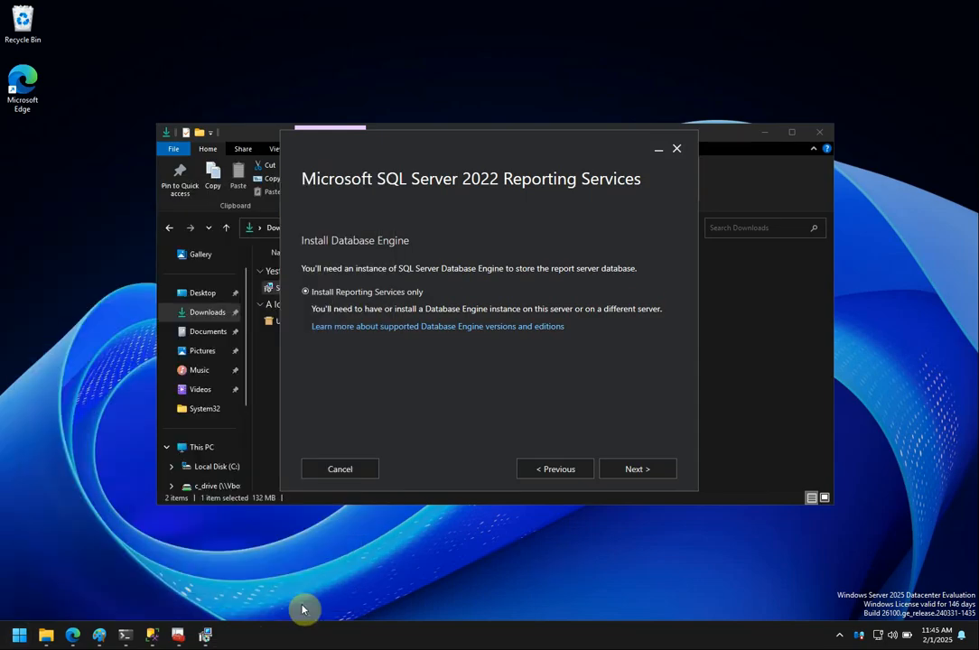
{"action": "left_click", "coordinate": [130, 638]}
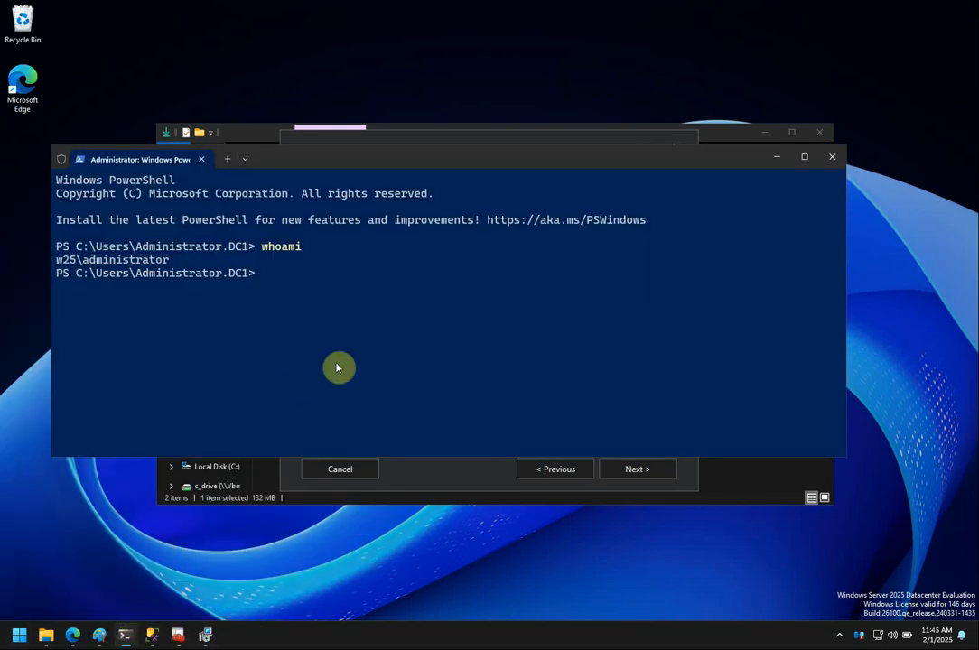
{"action": "type", "text": "ser"}
{"action": "type", "text": "vi"}
{"action": "key", "text": "Tab"}
{"action": "key", "text": "BackSpace"}
{"action": "key", "text": "BackSpace"}
{"action": "key", "text": "BackSpace"}
{"action": "type", "text": "smc"}
{"action": "key", "text": "BackSpace"}
{"action": "key", "text": "BackSpace"}
{"action": "type", "text": "msc"}
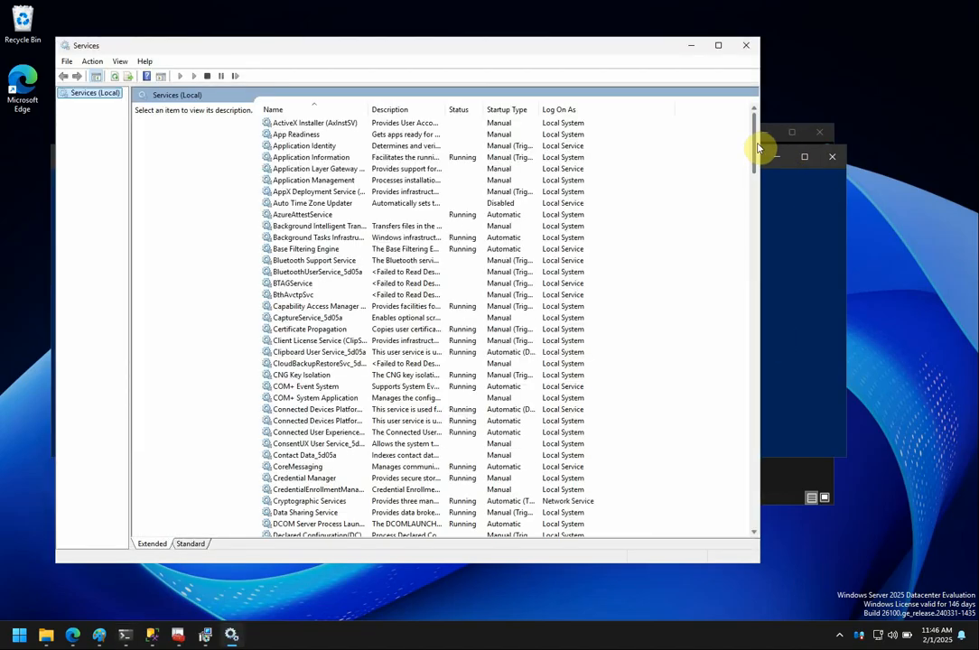
Scroll Services to the SQL Server entries, minimize PowerShell and Downloads, and return to the installer.
{"action": "left_click_drag", "start_coordinate": [754, 156], "coordinate": [770, 434]}
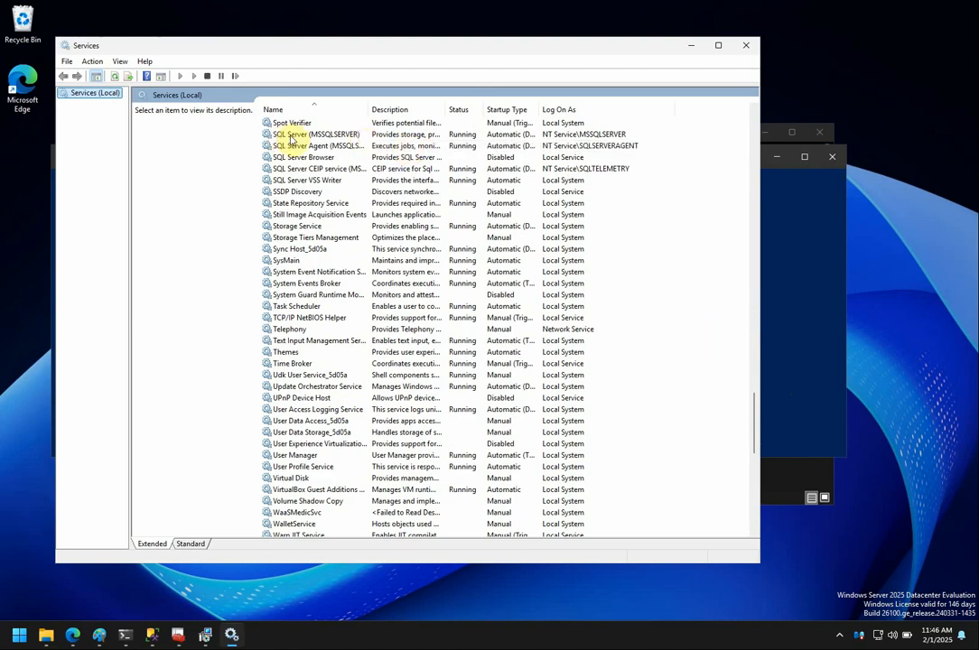
{"action": "left_click_drag", "start_coordinate": [388, 51], "coordinate": [356, 47]}
{"action": "left_click", "coordinate": [808, 233]}
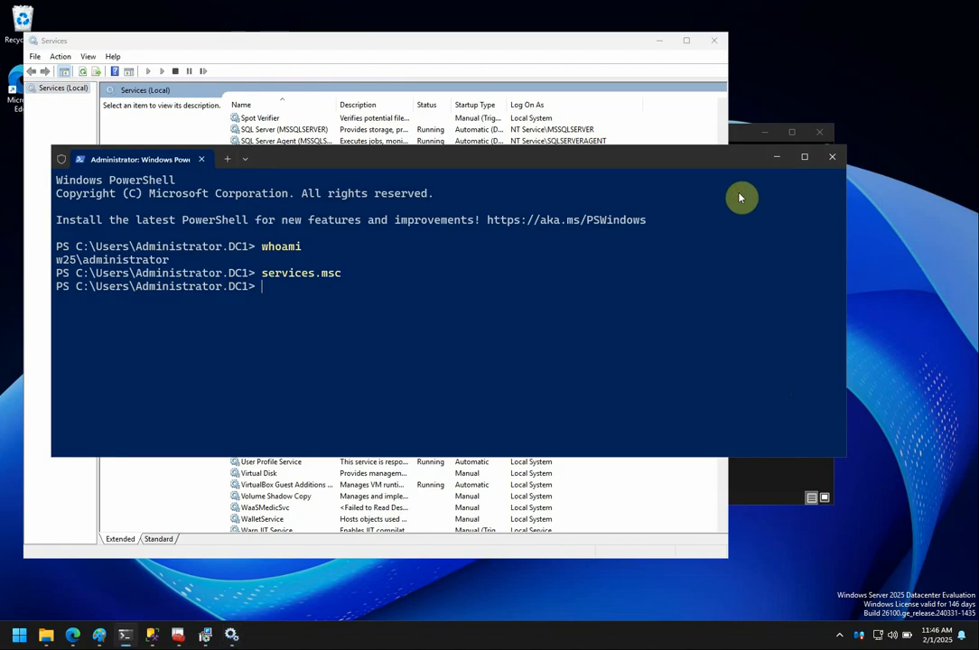
{"action": "left_click_drag", "start_coordinate": [660, 168], "coordinate": [750, 209]}
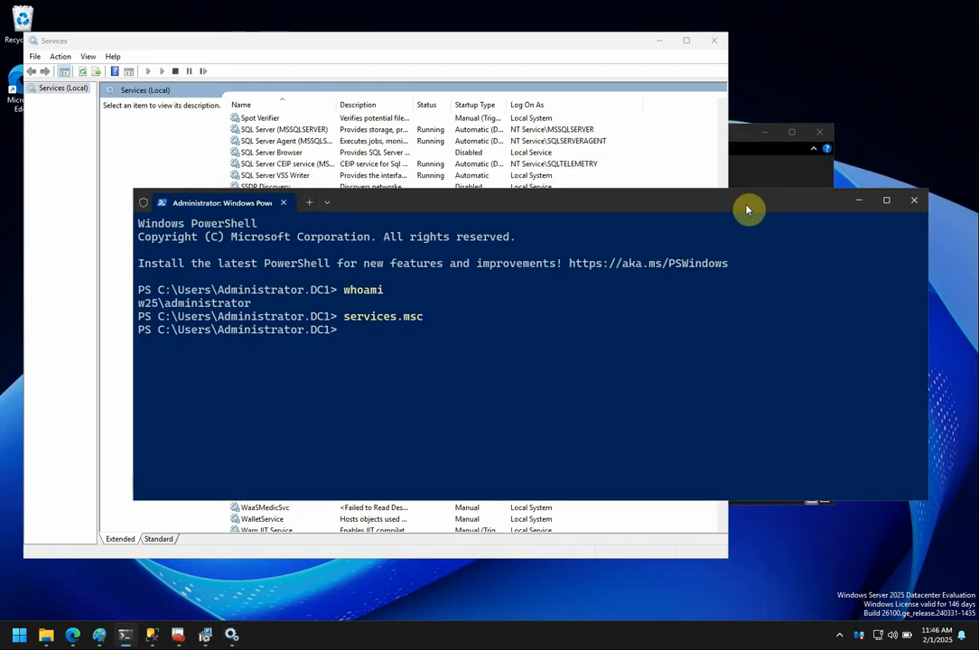
{"action": "left_click", "coordinate": [865, 206]}
{"action": "left_click", "coordinate": [829, 200]}
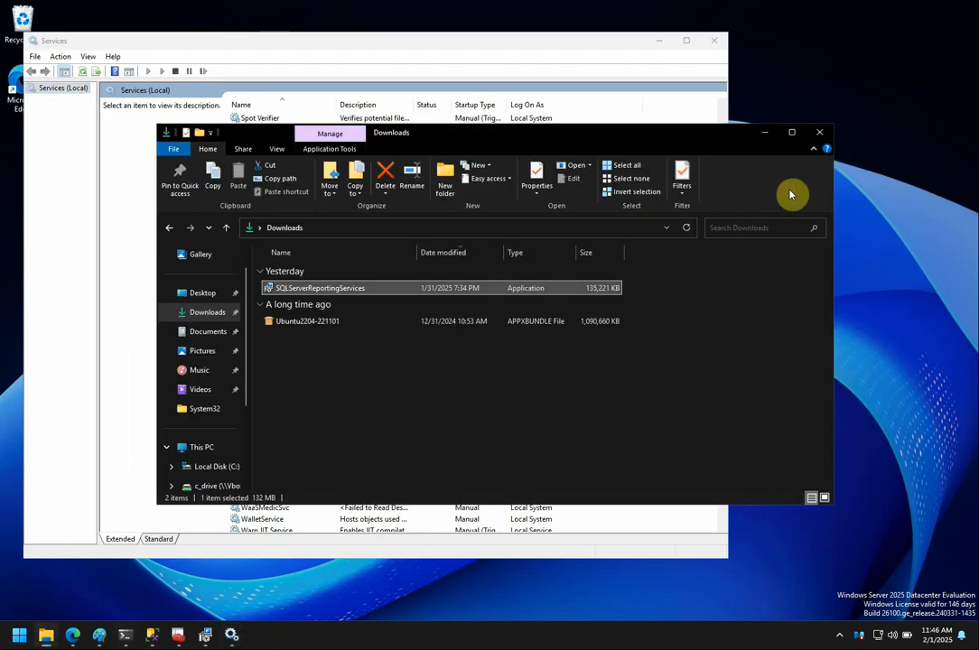
{"action": "left_click", "coordinate": [761, 137]}
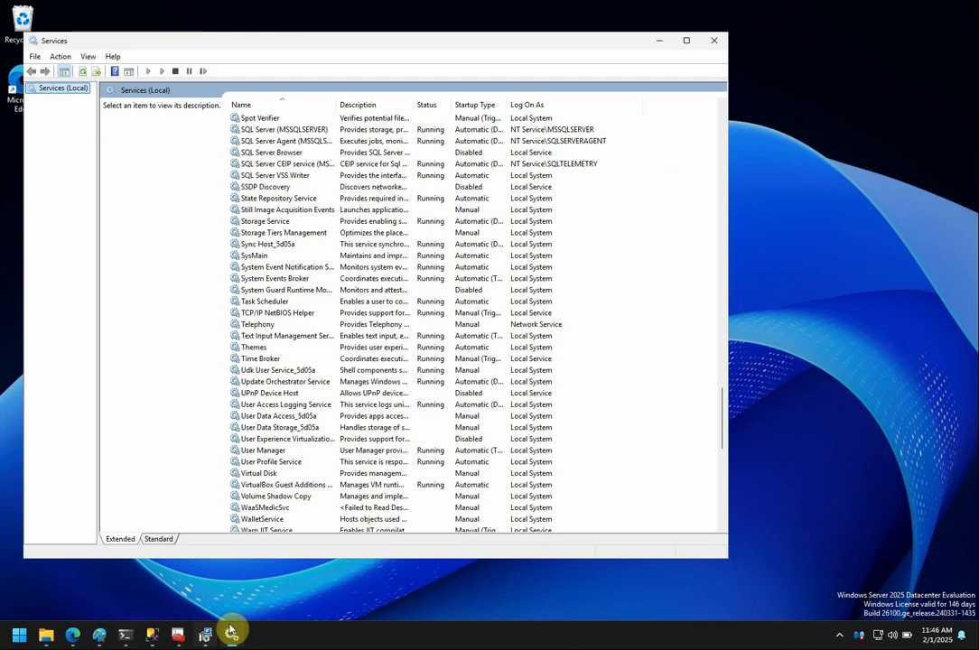
{"action": "left_click", "coordinate": [205, 635]}
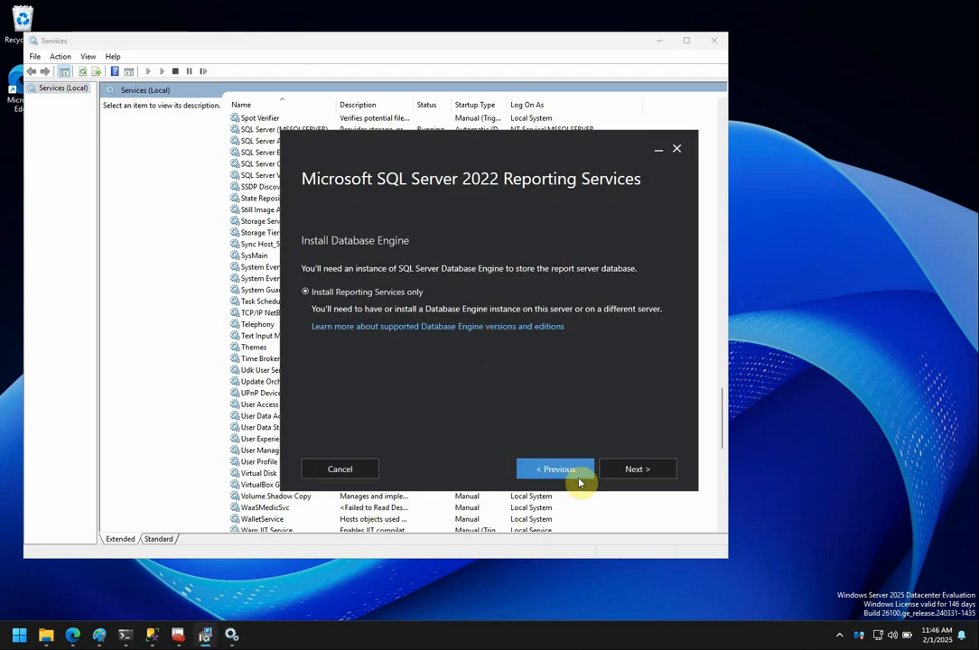
Move past Install Database Engine and install to C:\Program Files\Microsoft SQL Server Reporting Services.
{"action": "left_click", "coordinate": [629, 472]}
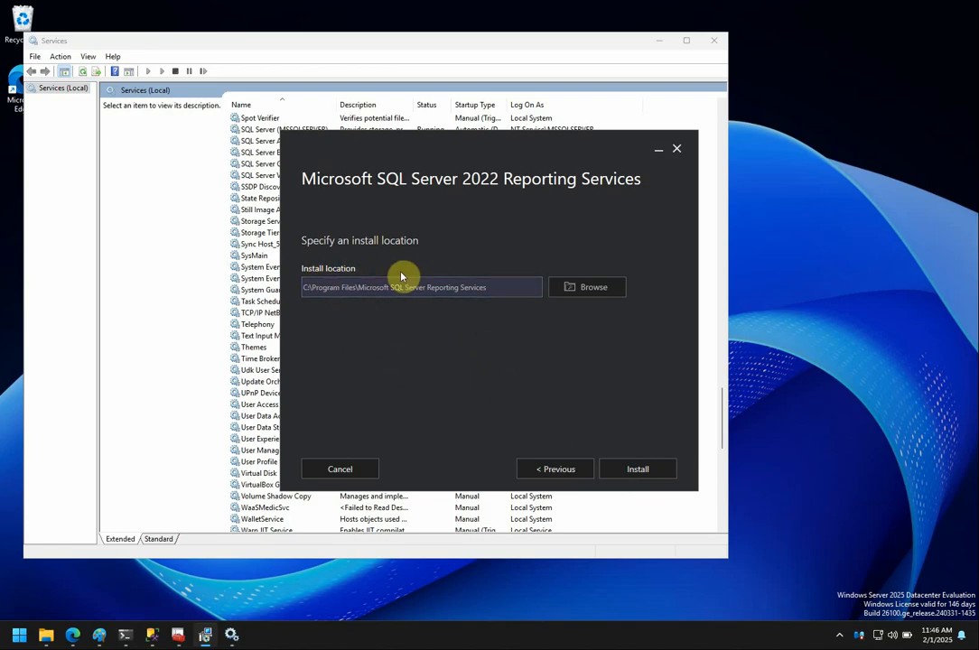
{"action": "left_click", "coordinate": [637, 470]}
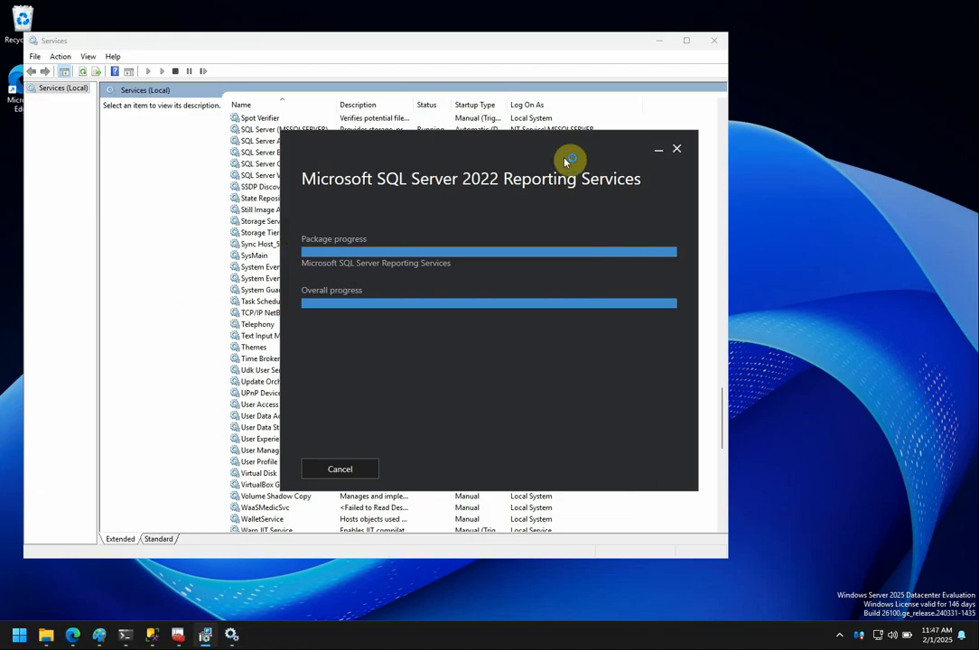
Move the Reporting Services installer window to the right while installation progresses.
{"action": "left_click_drag", "start_coordinate": [551, 150], "coordinate": [759, 158]}
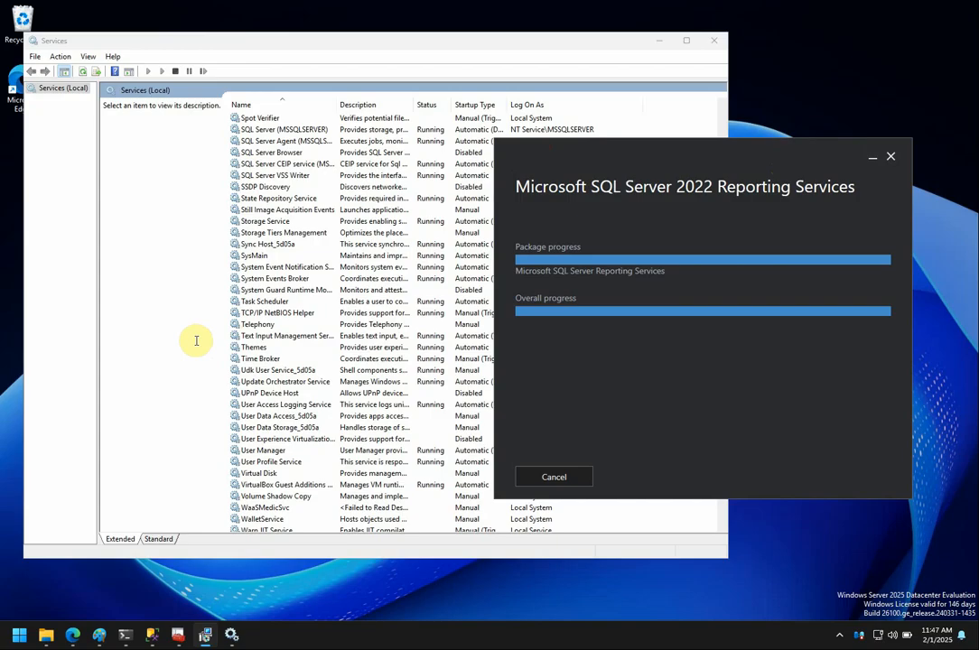
In PowerShell, run Get-Service SQL* to list the SQL services.
{"action": "mouse_move", "coordinate": [127, 633]}
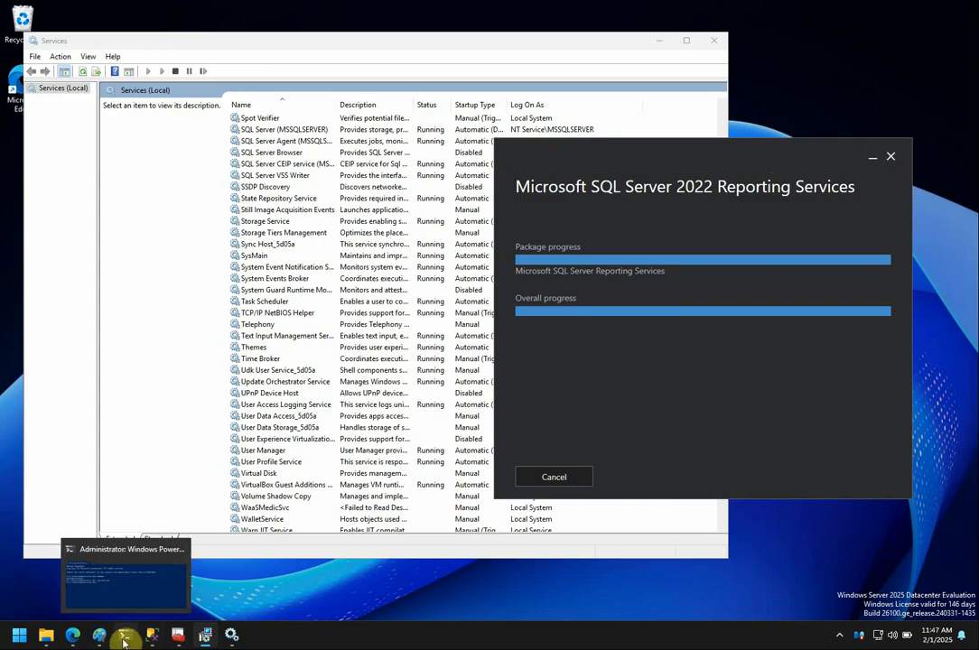
{"action": "left_click", "coordinate": [136, 600]}
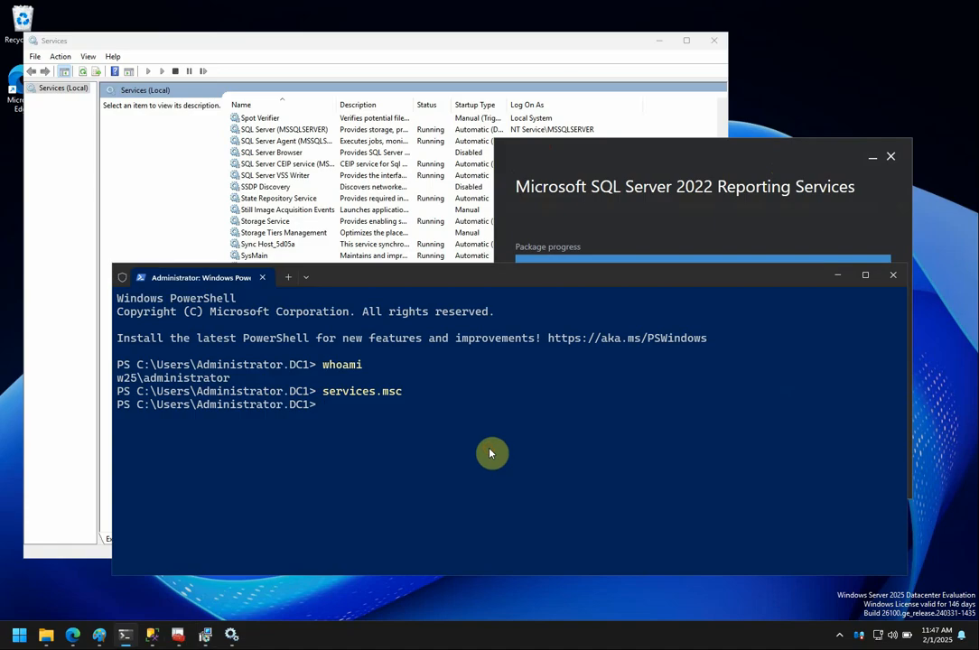
{"action": "type", "text": "get-se"}
{"action": "key", "text": "Tab"}
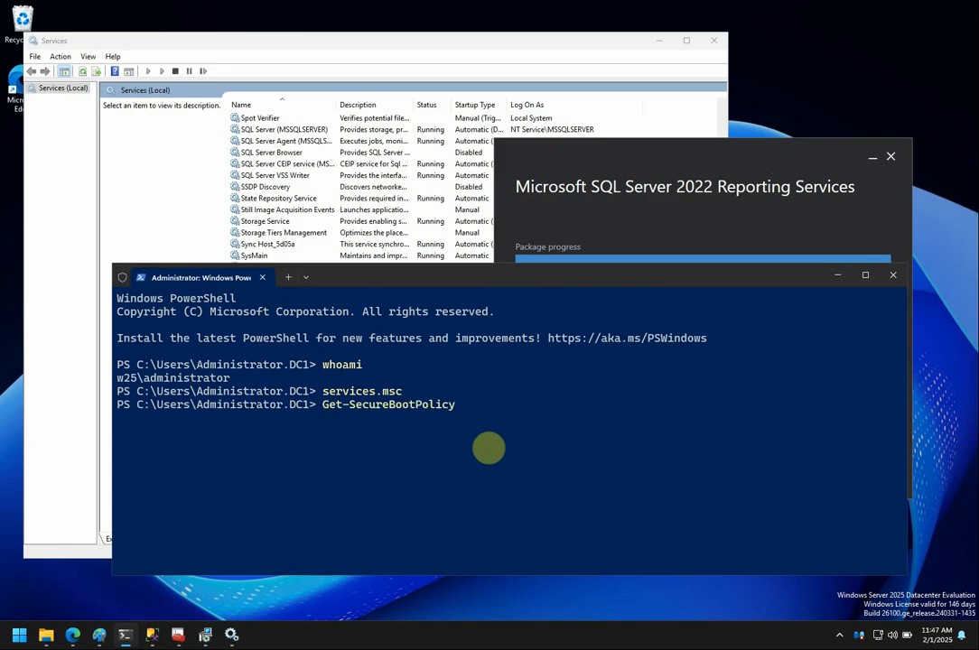
{"action": "key", "text": "Tab"}
{"action": "key", "text": "Tab"}
{"action": "key", "text": "Return"}
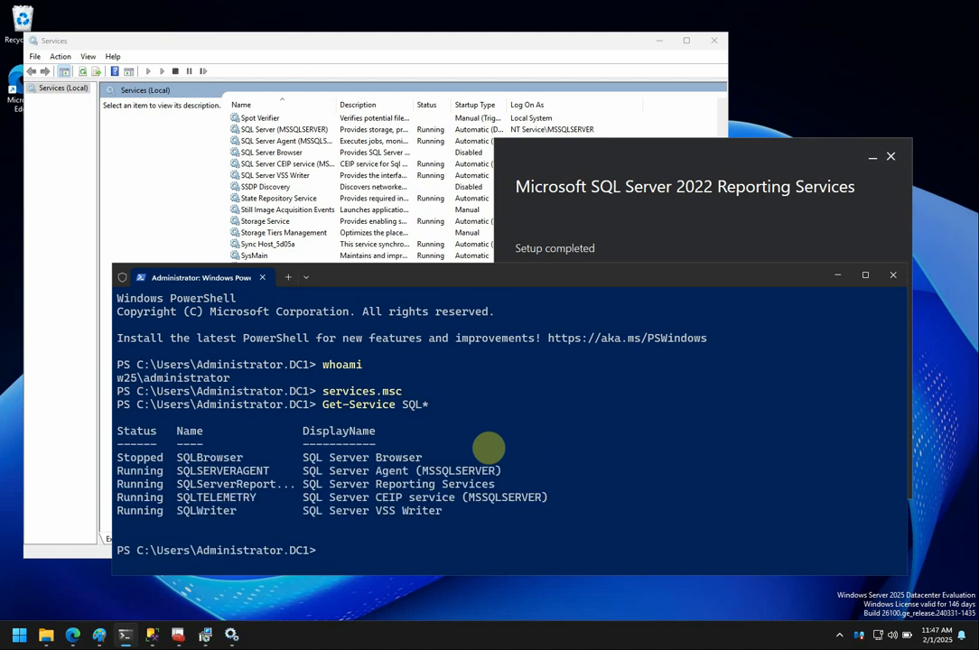
Rerun the query as Get-Service *SQL* and highlight the SQL Server Reporting Services line.
{"action": "key", "text": "Up"}
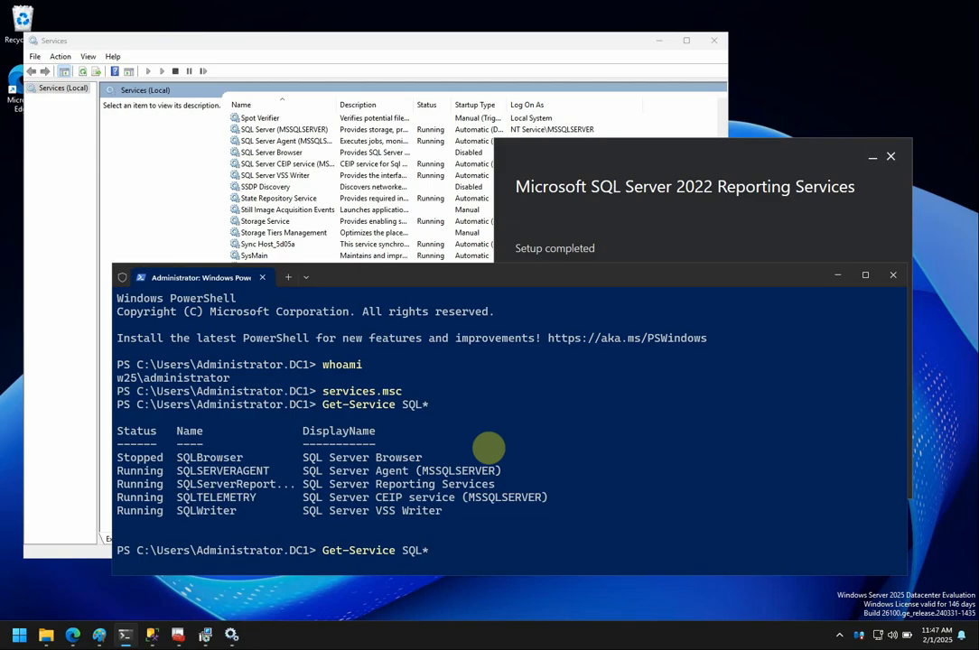
{"action": "key", "text": "Left"}
{"action": "key", "text": "Left"}
{"action": "key", "text": "Left"}
{"action": "key", "text": "Left"}
{"action": "type", "text": "*"}
{"action": "key", "text": "Return"}
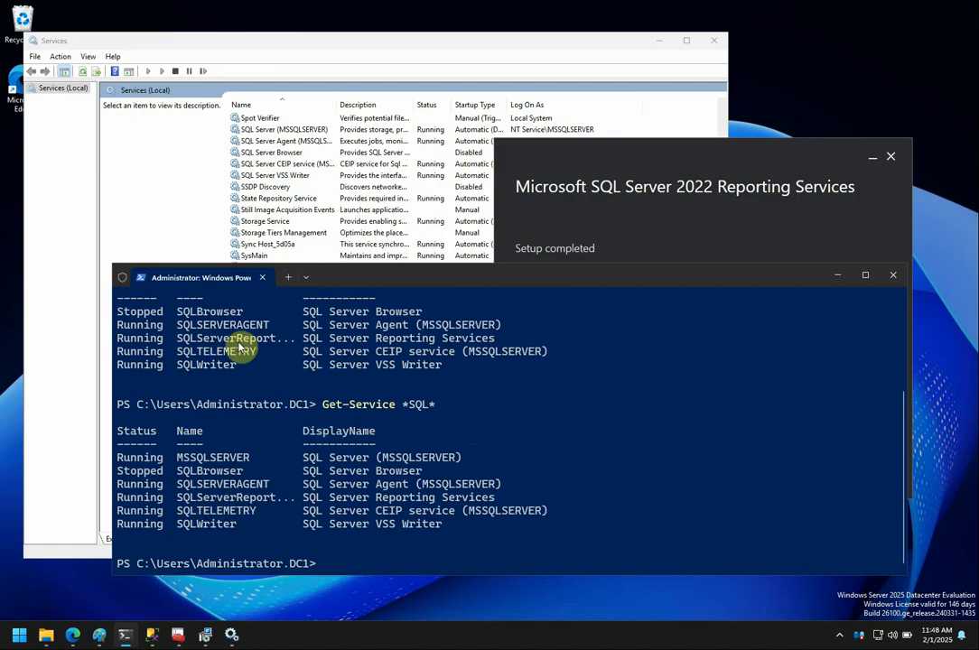
{"action": "left_click_drag", "start_coordinate": [312, 341], "coordinate": [495, 341]}
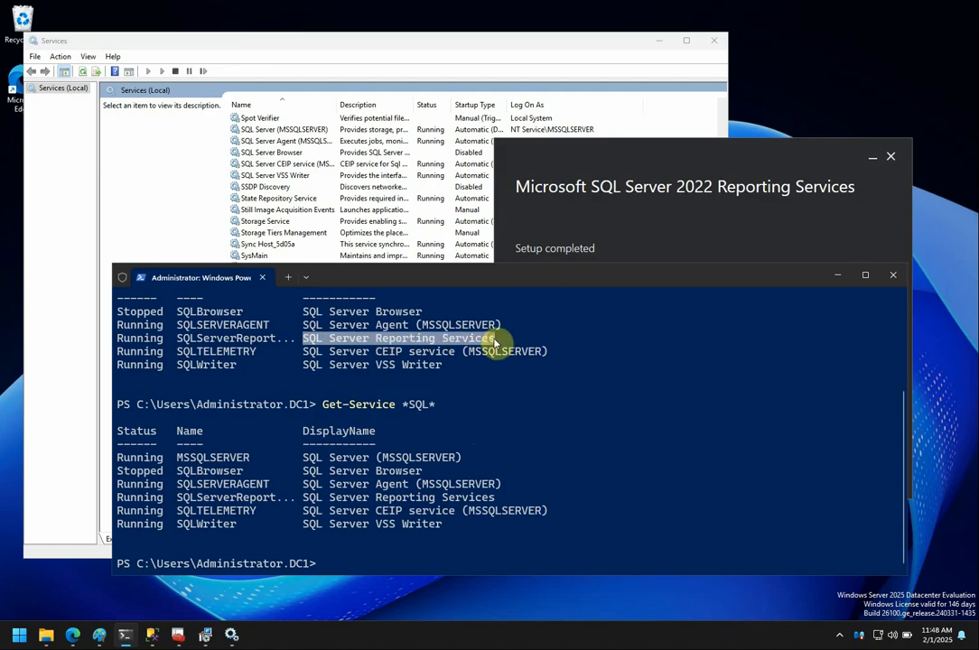
{"action": "left_click", "coordinate": [438, 45]}
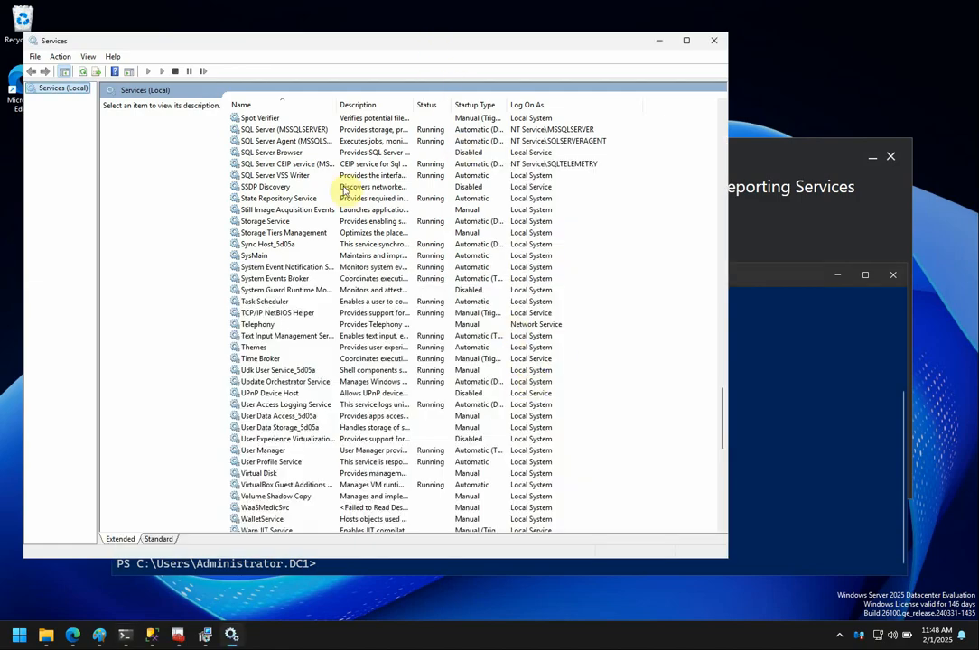
Refresh Services, select SQL Server Reporting Services, then return to the finished setup window.
{"action": "left_click", "coordinate": [636, 163]}
{"action": "right_click", "coordinate": [636, 163]}
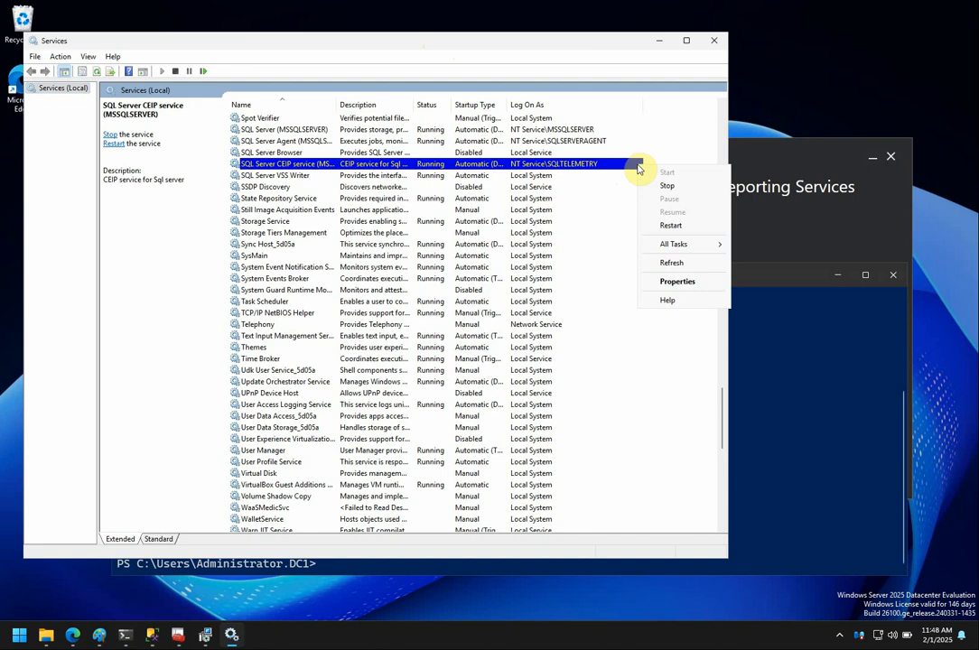
{"action": "left_click", "coordinate": [687, 264]}
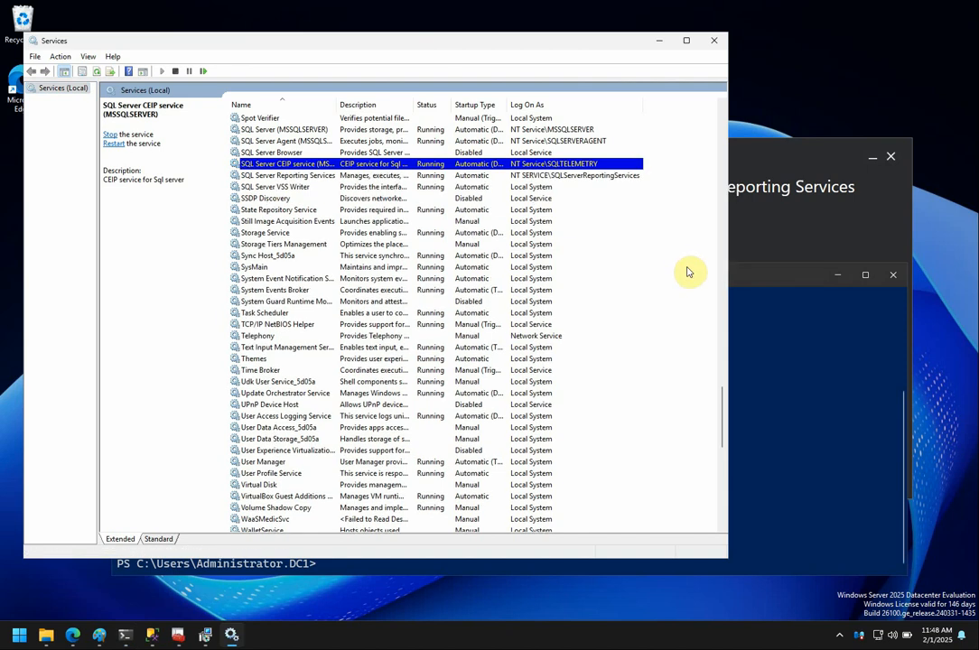
{"action": "left_click", "coordinate": [723, 106]}
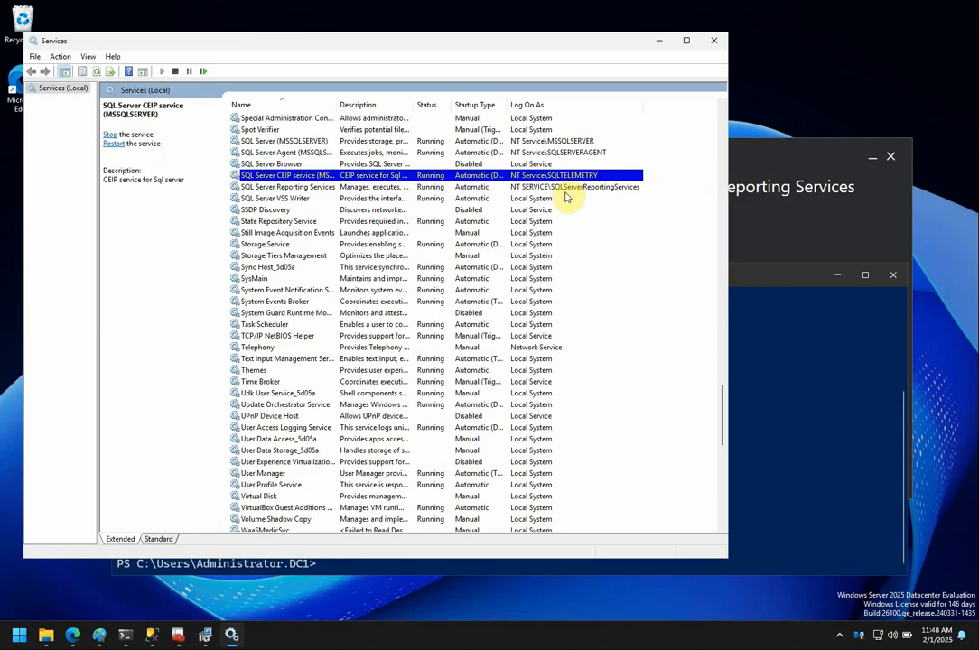
{"action": "left_click", "coordinate": [282, 189]}
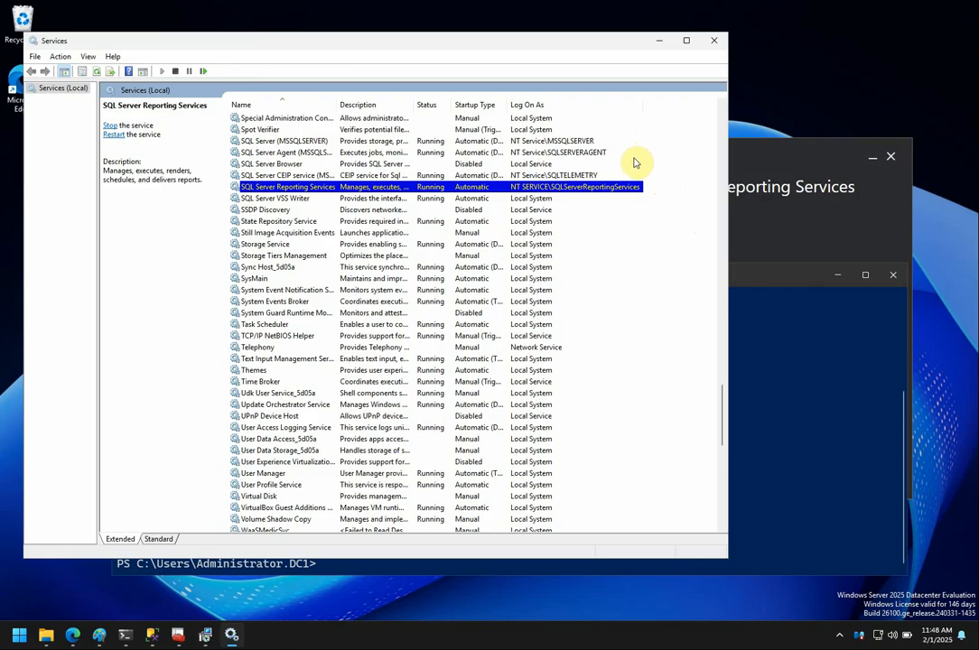
{"action": "left_click", "coordinate": [770, 158]}
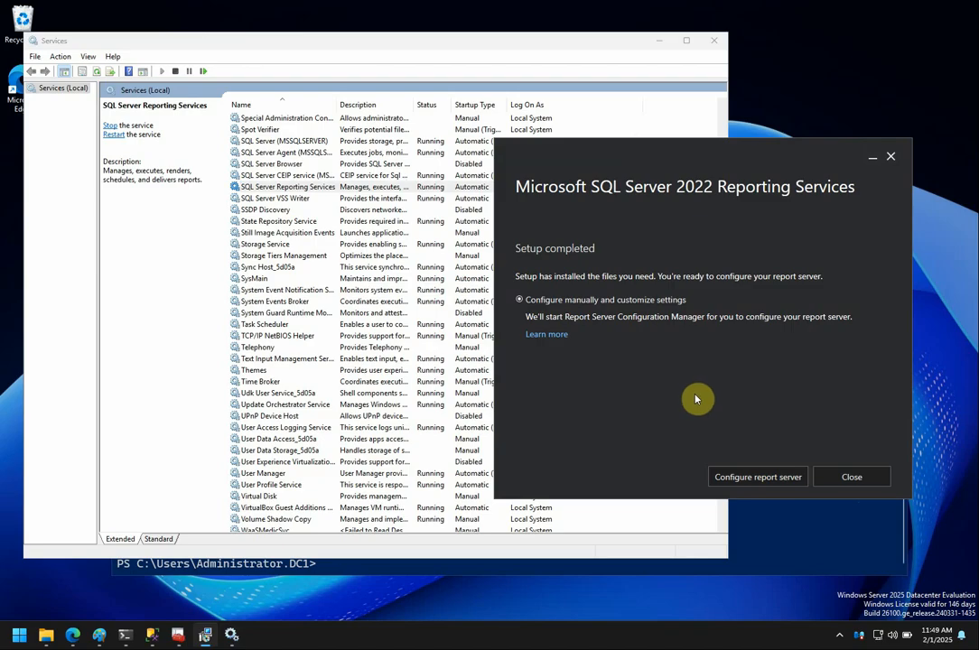
Close the completed setup and launch Report Server Configuration Manager from Start.
{"action": "left_click", "coordinate": [854, 477]}
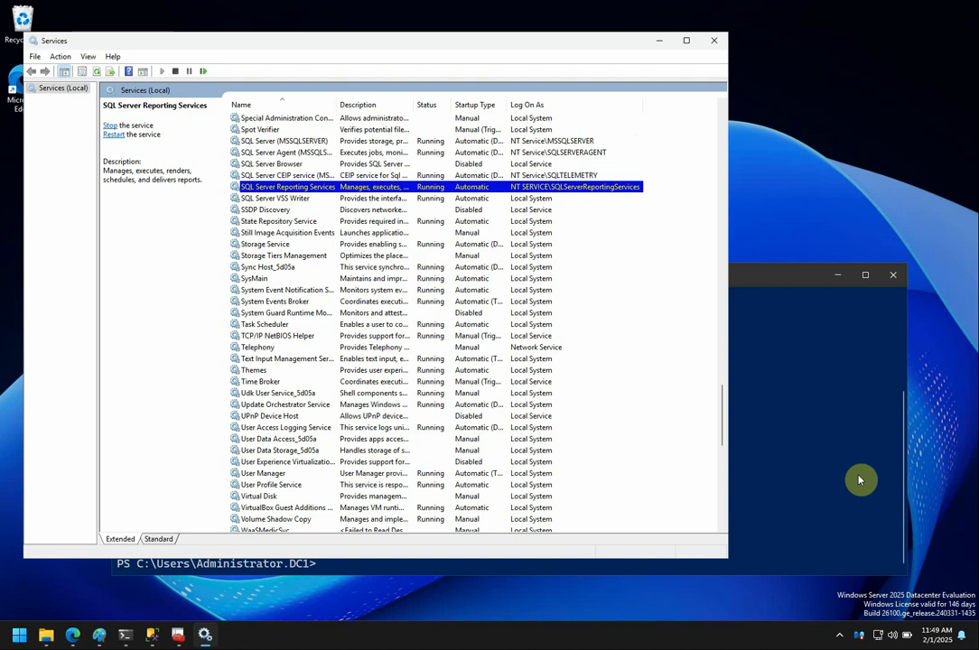
{"action": "left_click", "coordinate": [23, 637]}
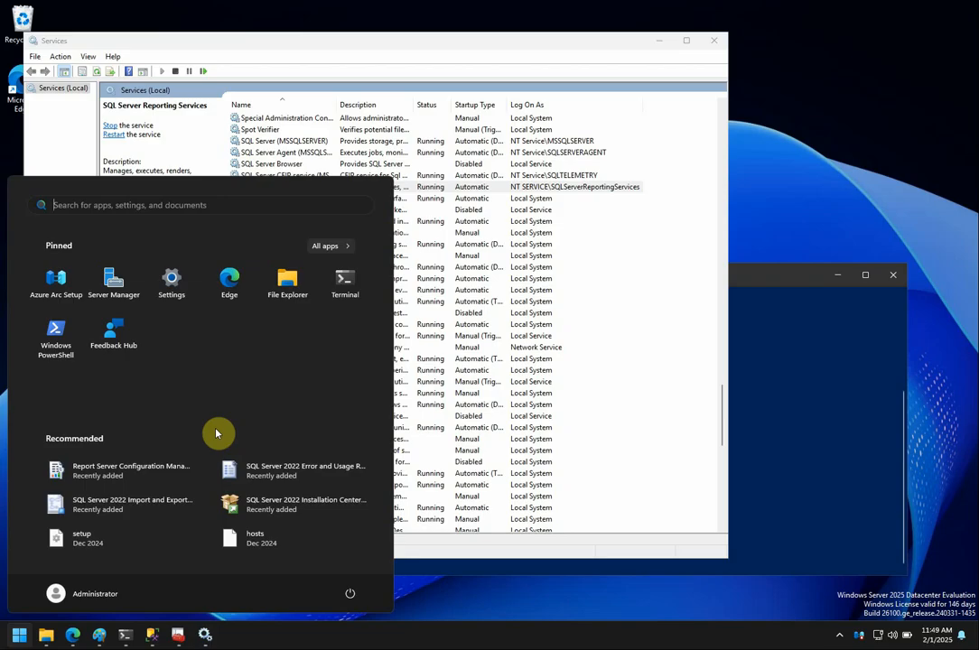
{"action": "left_click", "coordinate": [172, 469]}
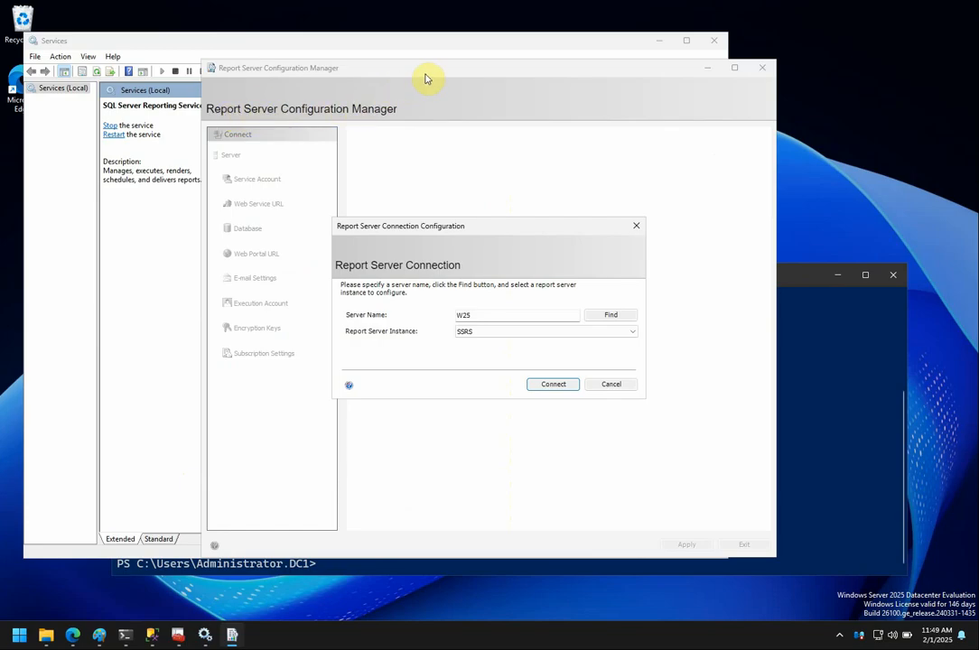
Connect Configuration Manager to server W25 with instance SSRS.
{"action": "left_click", "coordinate": [451, 86]}
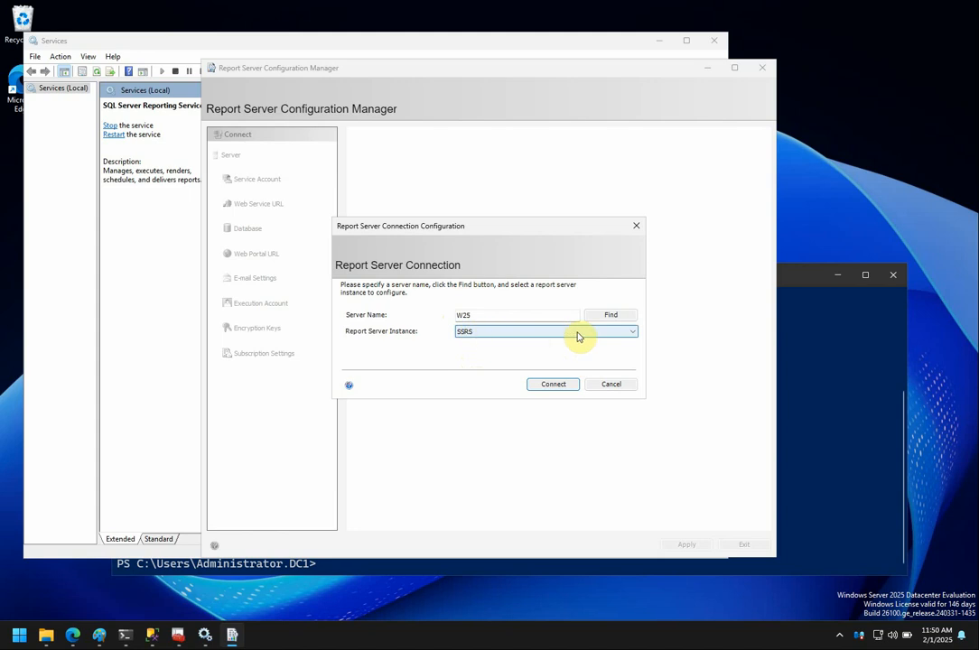
{"action": "left_click", "coordinate": [634, 332]}
{"action": "left_click", "coordinate": [634, 332]}
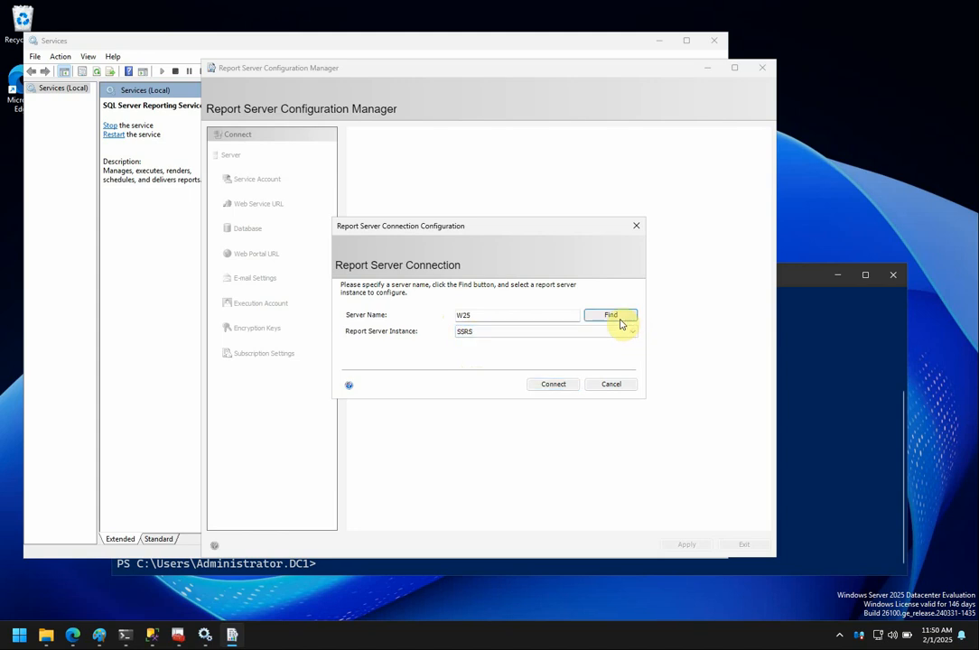
{"action": "left_click", "coordinate": [552, 384]}
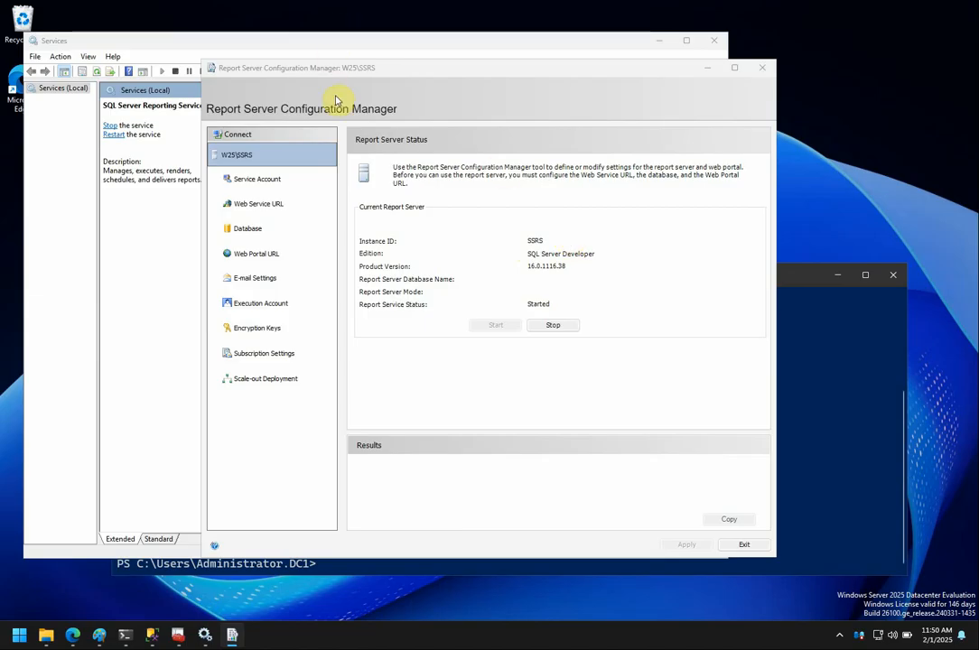
View the Service Account page showing the built-in Virtual Service Account, briefly checking Services.
{"action": "left_click", "coordinate": [272, 185]}
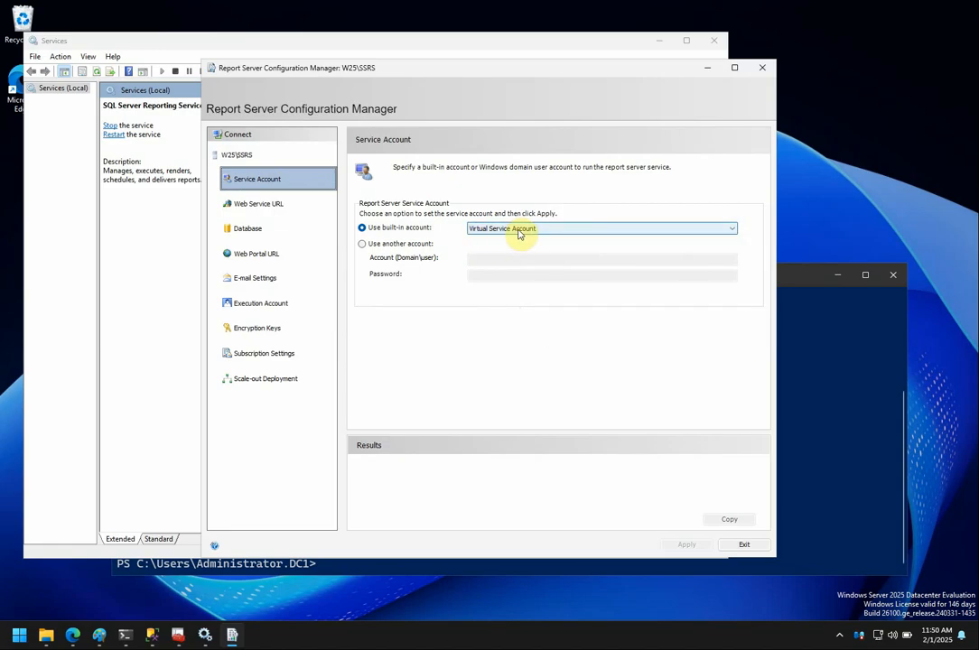
{"action": "left_click", "coordinate": [205, 635]}
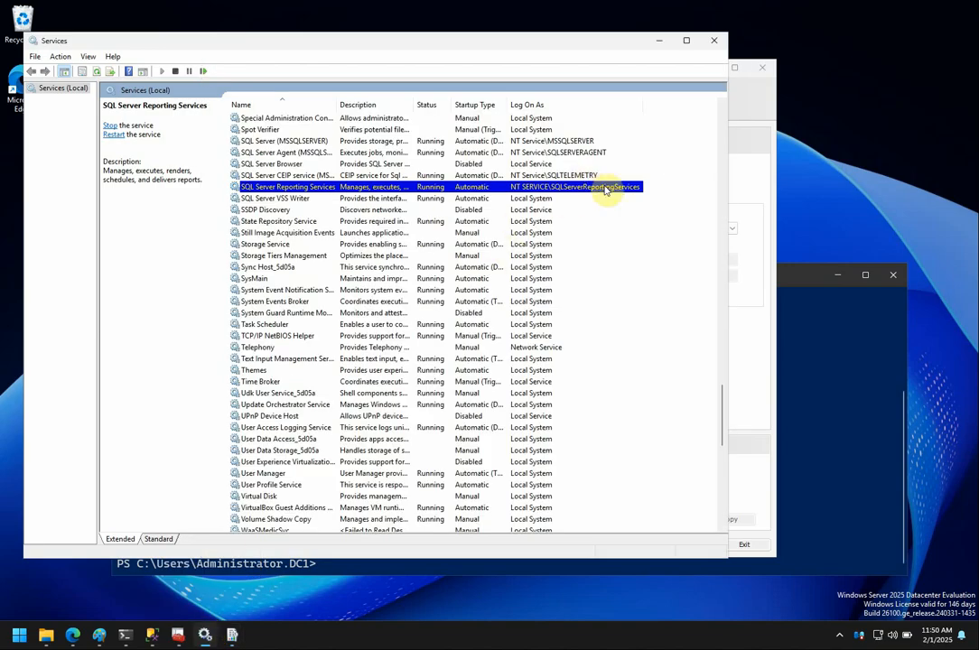
{"action": "left_click", "coordinate": [660, 41]}
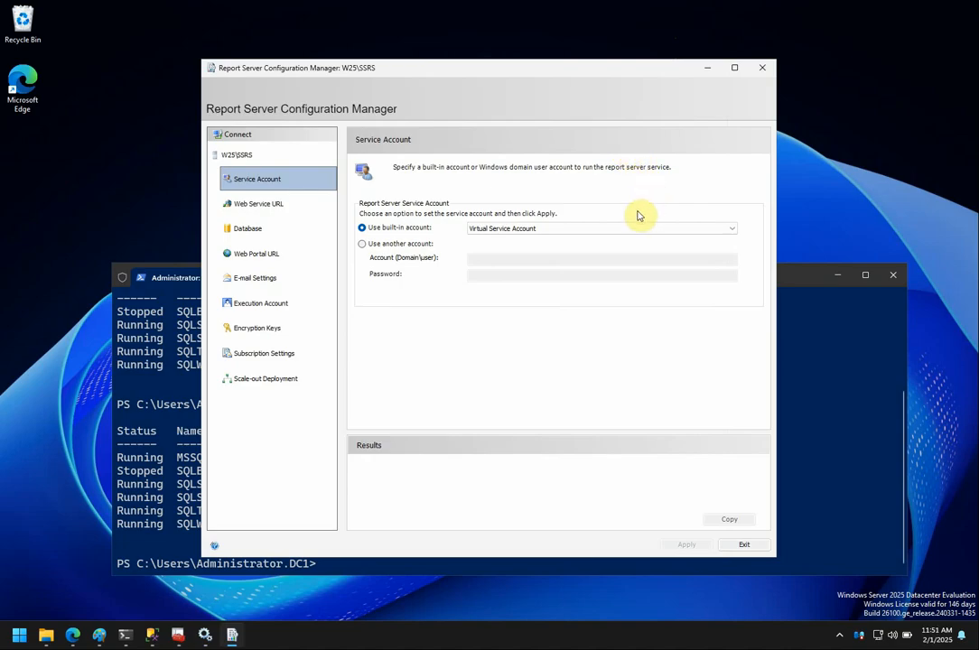
Run the report server under another Windows account, entering its name and password, and apply.
{"action": "left_click", "coordinate": [362, 245]}
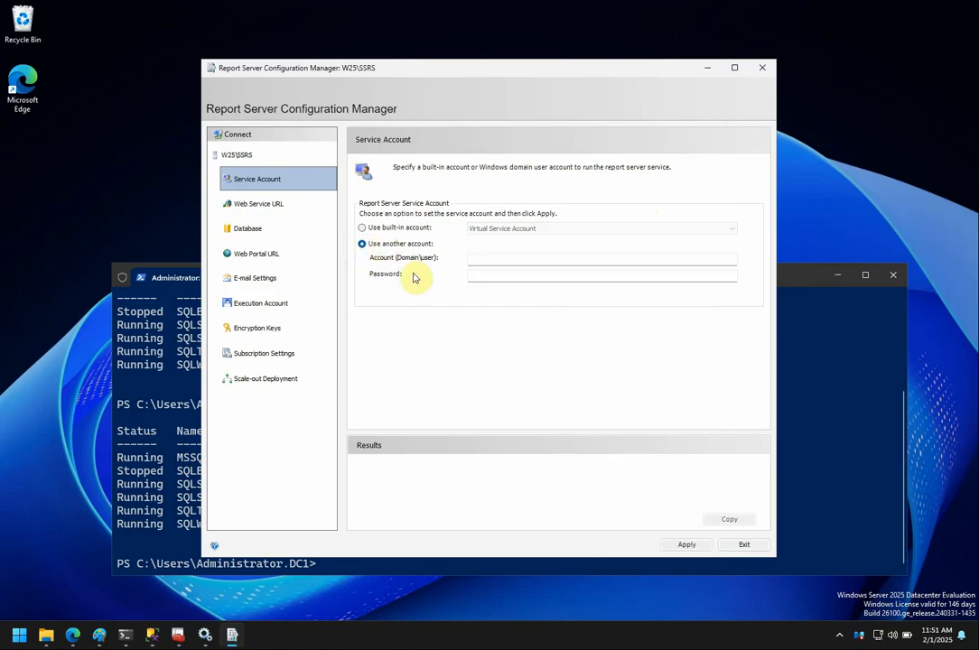
{"action": "left_click", "coordinate": [503, 261]}
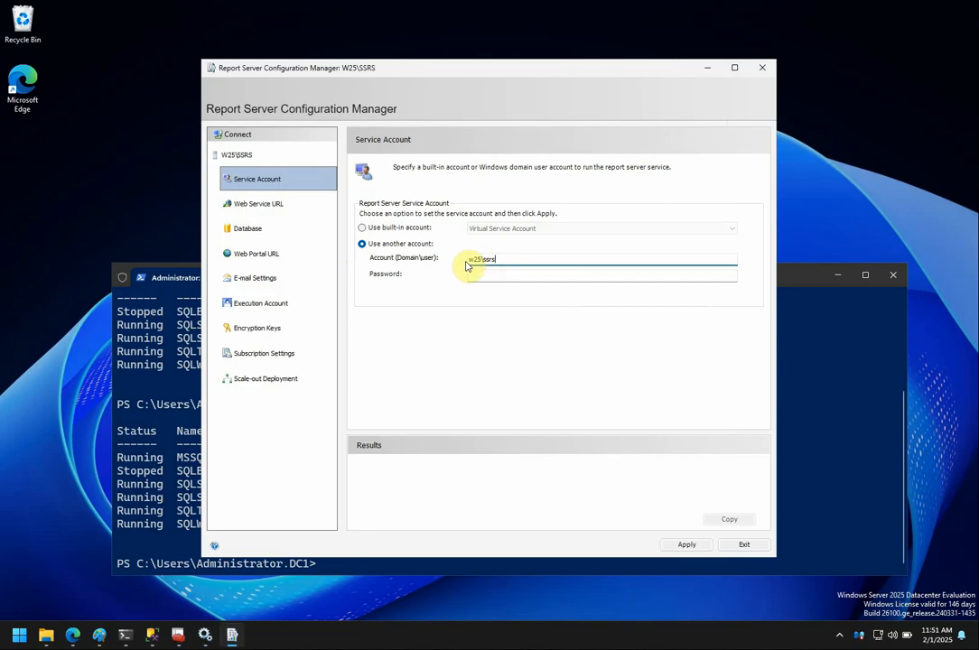
{"action": "left_click", "coordinate": [498, 277]}
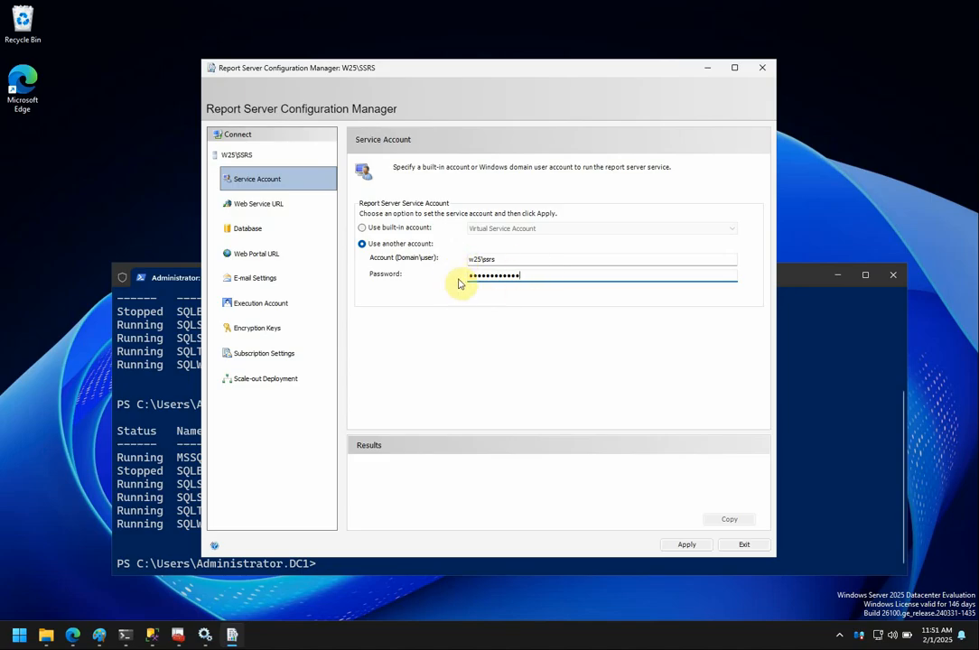
{"action": "left_click", "coordinate": [687, 545]}
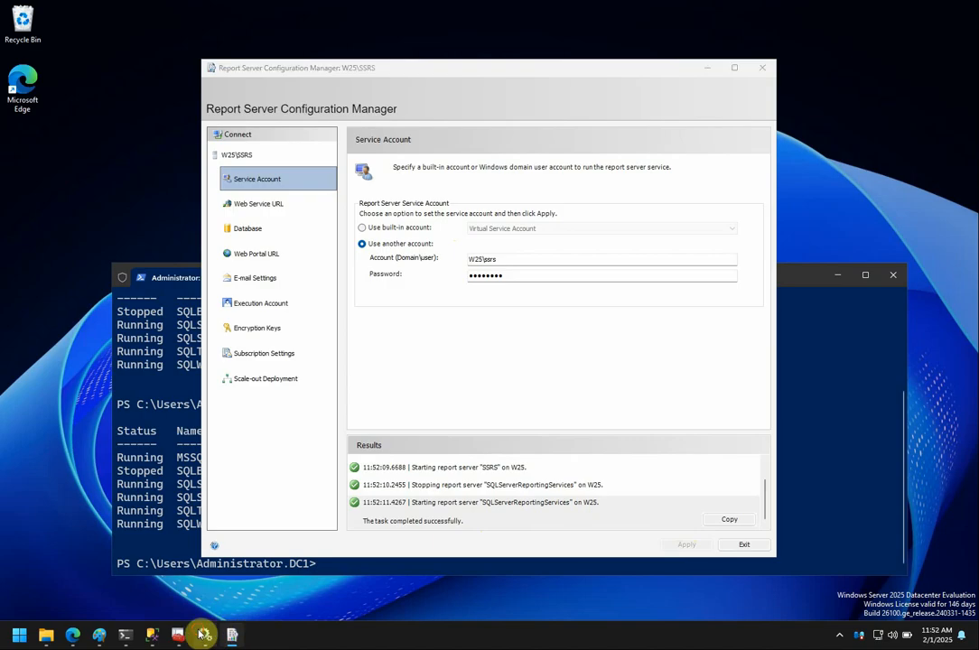
{"action": "left_click", "coordinate": [205, 635]}
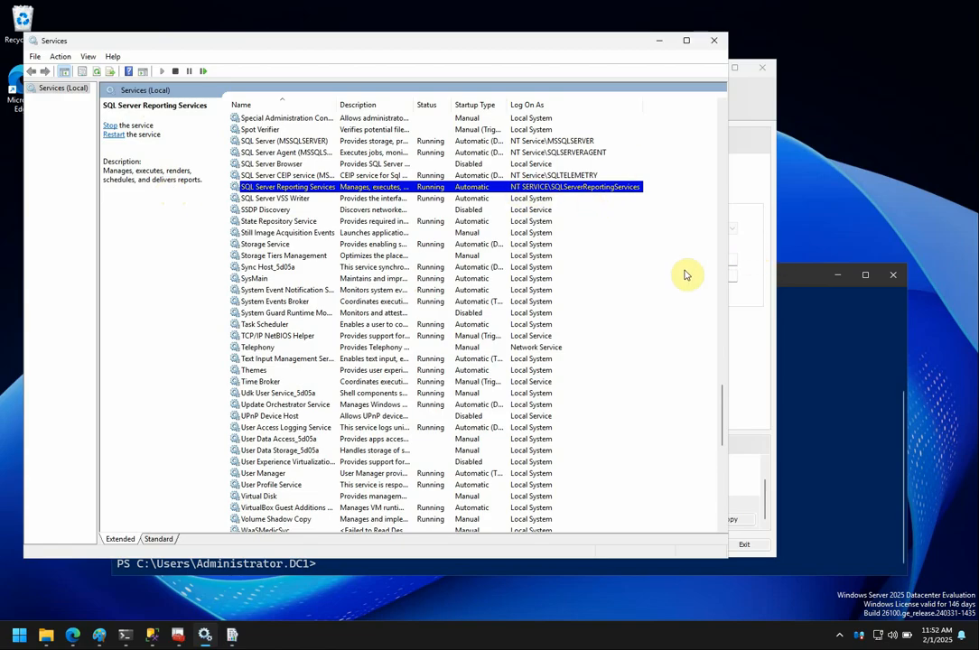
Refresh Services to confirm Reporting Services is running and logging on as the new account.
{"action": "right_click", "coordinate": [644, 245]}
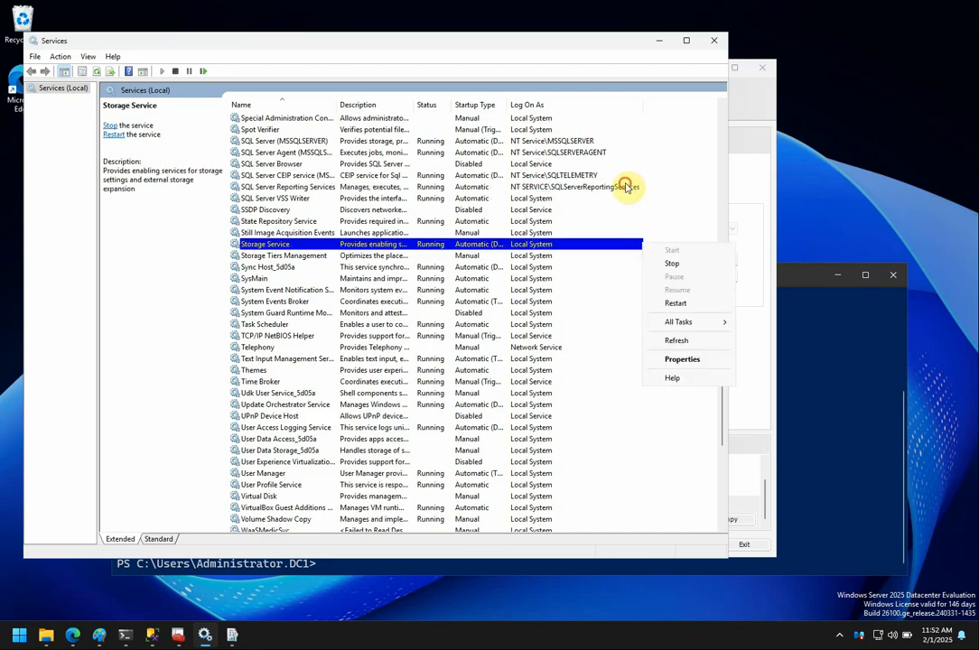
{"action": "left_click", "coordinate": [629, 187]}
{"action": "right_click", "coordinate": [680, 191]}
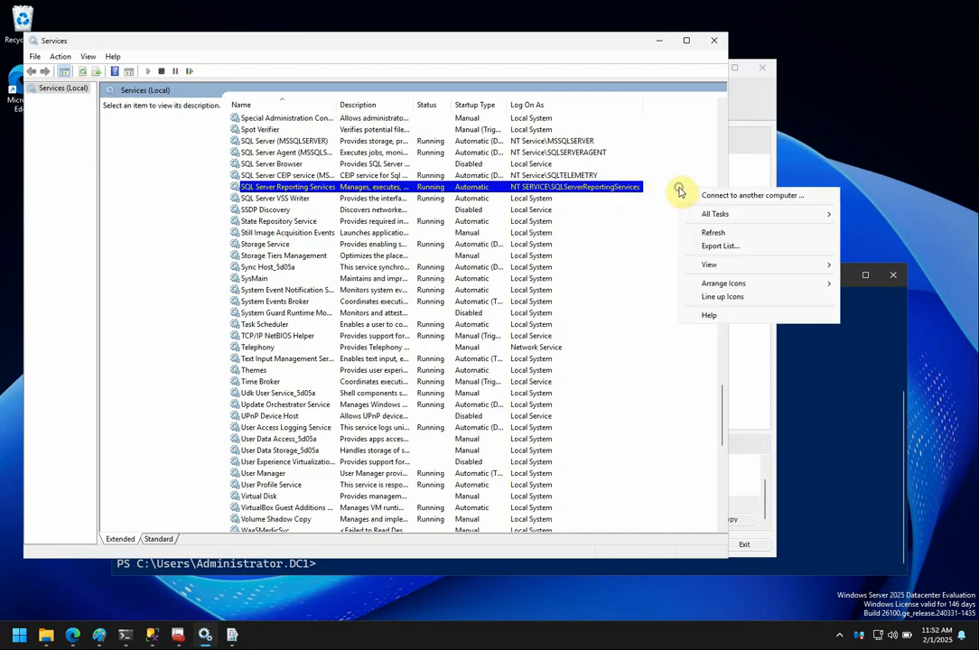
{"action": "left_click", "coordinate": [726, 232]}
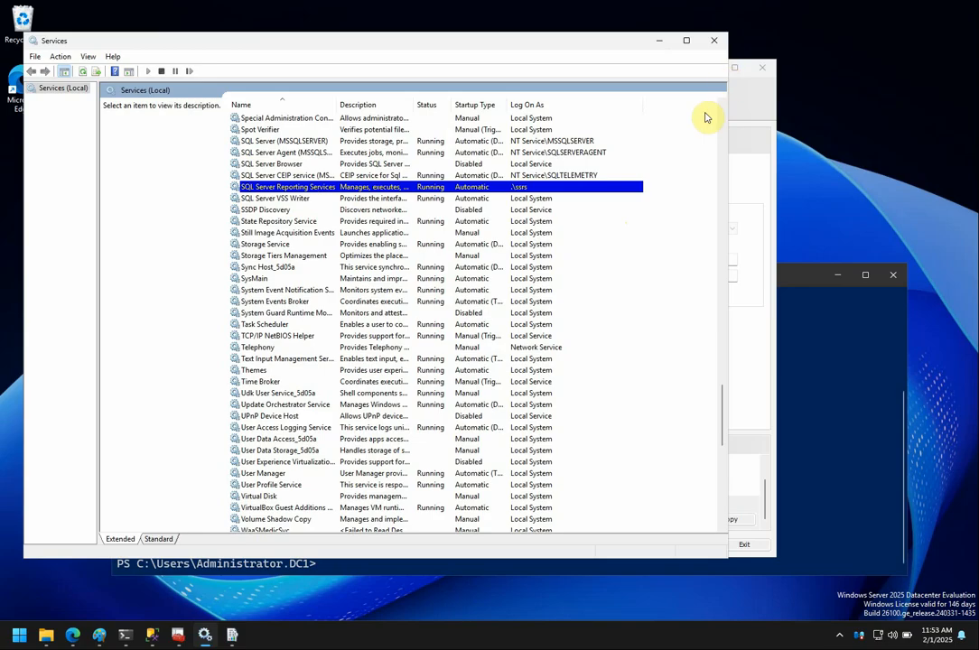
{"action": "left_click", "coordinate": [659, 45]}
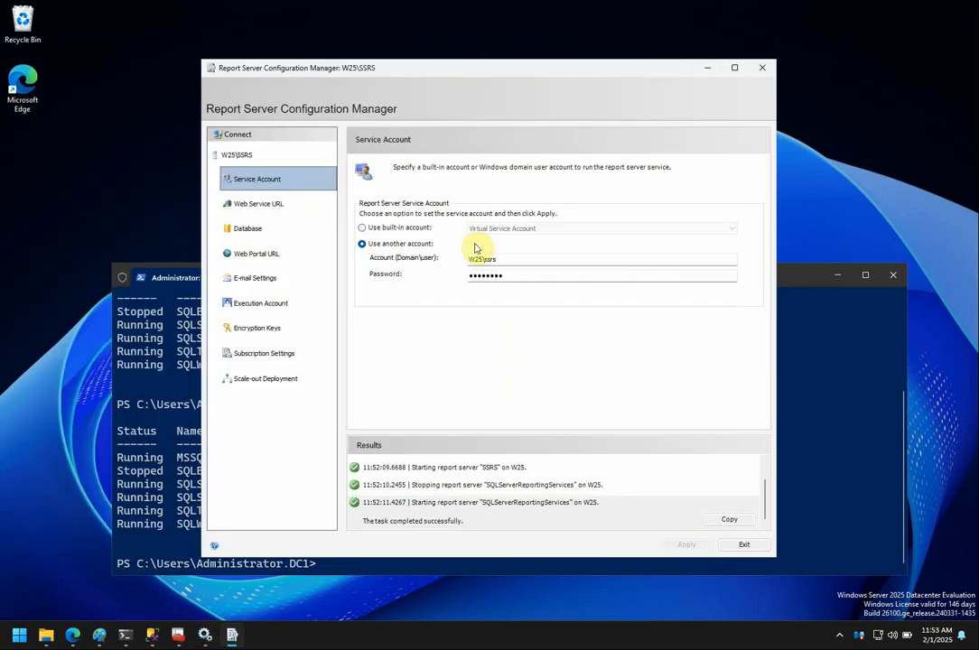
Show the Web Service URL page with default ReportServer directory on port 80.
{"action": "left_click", "coordinate": [276, 201]}
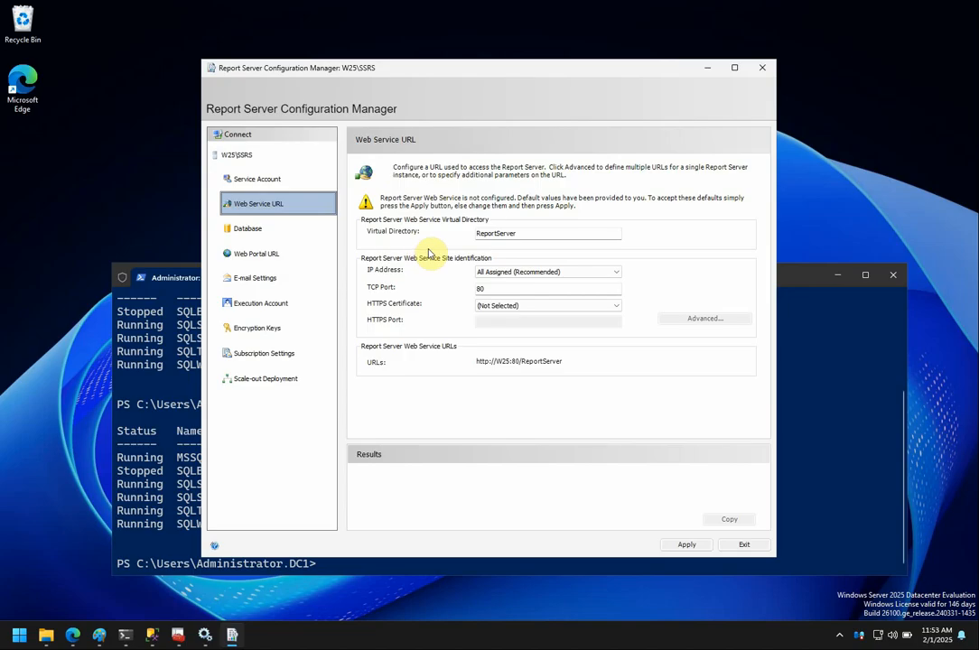
{"action": "left_click", "coordinate": [616, 273]}
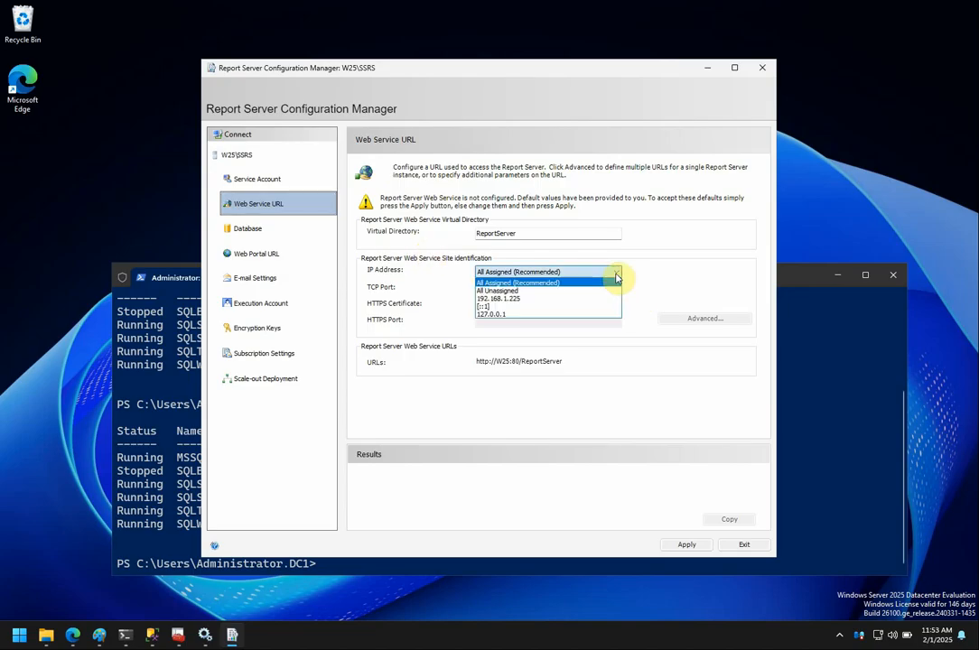
{"action": "left_click", "coordinate": [673, 276]}
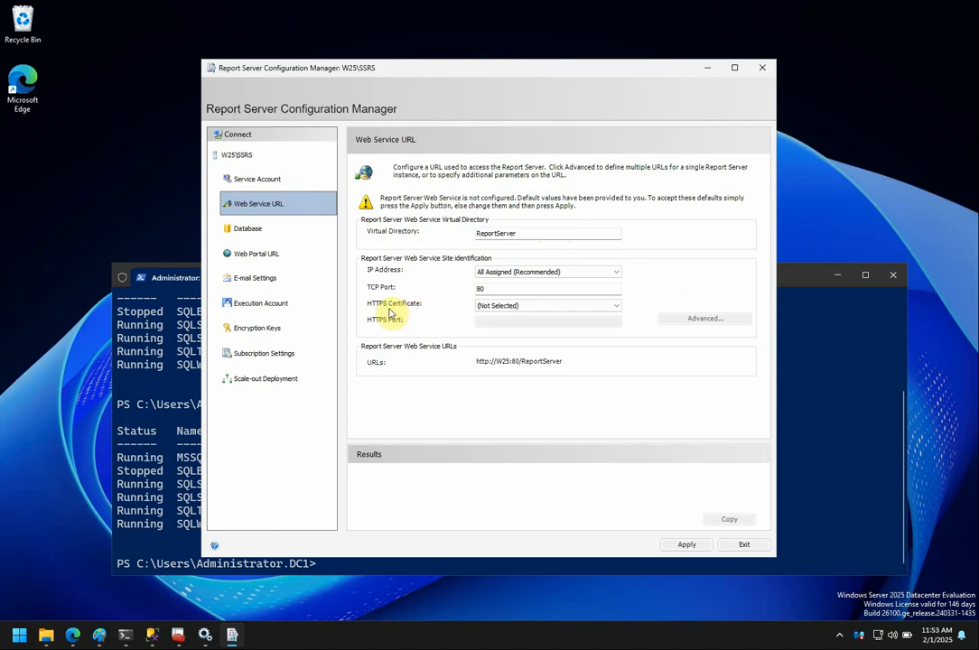
{"action": "left_click", "coordinate": [491, 287]}
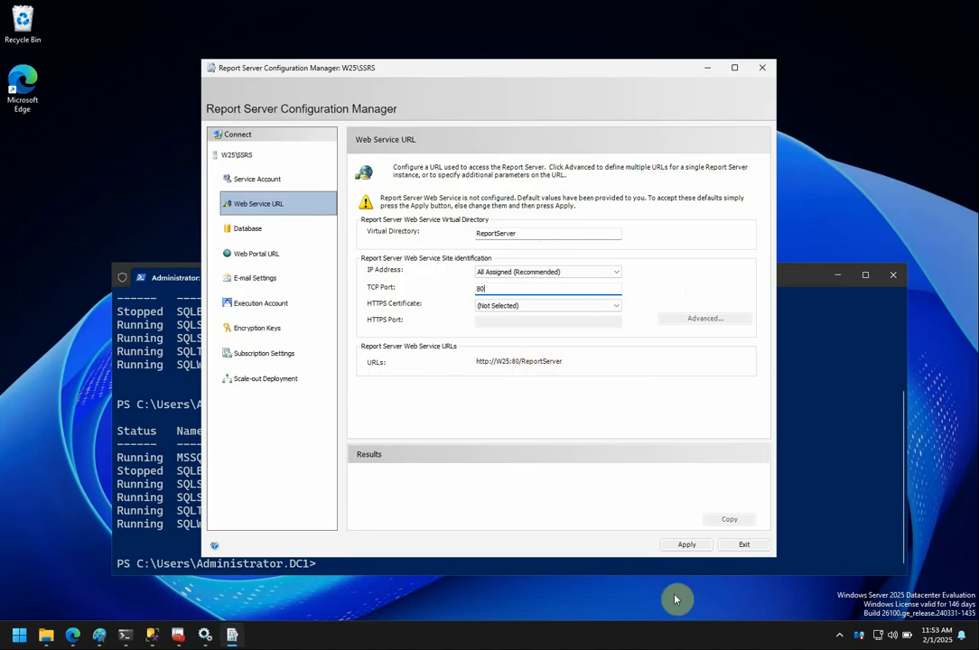
Start the Change Database wizard to create a new database, reaching Database Server, then switch to SSMS.
{"action": "left_click", "coordinate": [253, 235]}
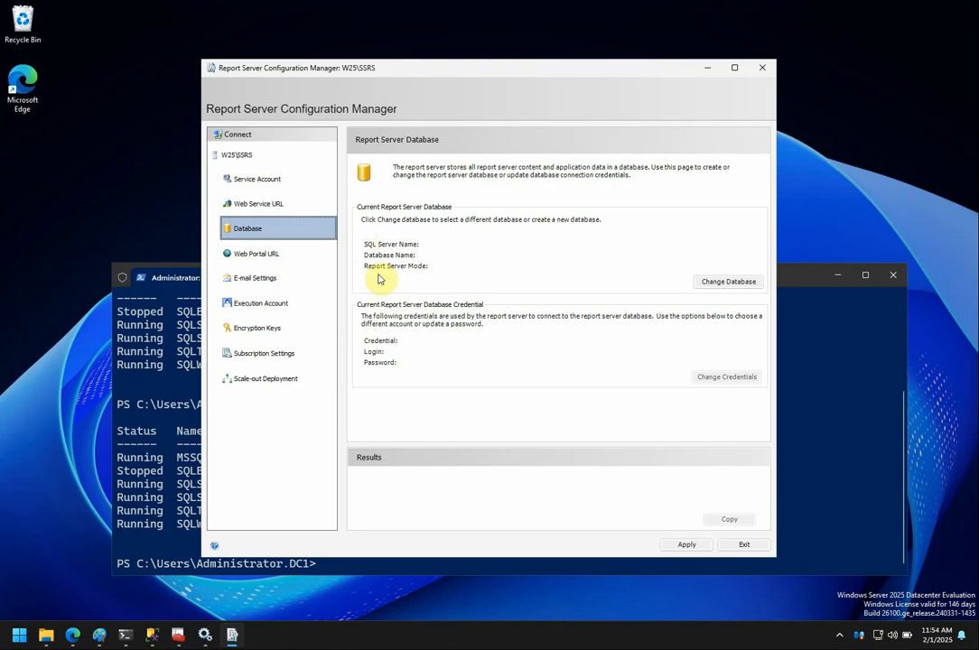
{"action": "left_click", "coordinate": [738, 285]}
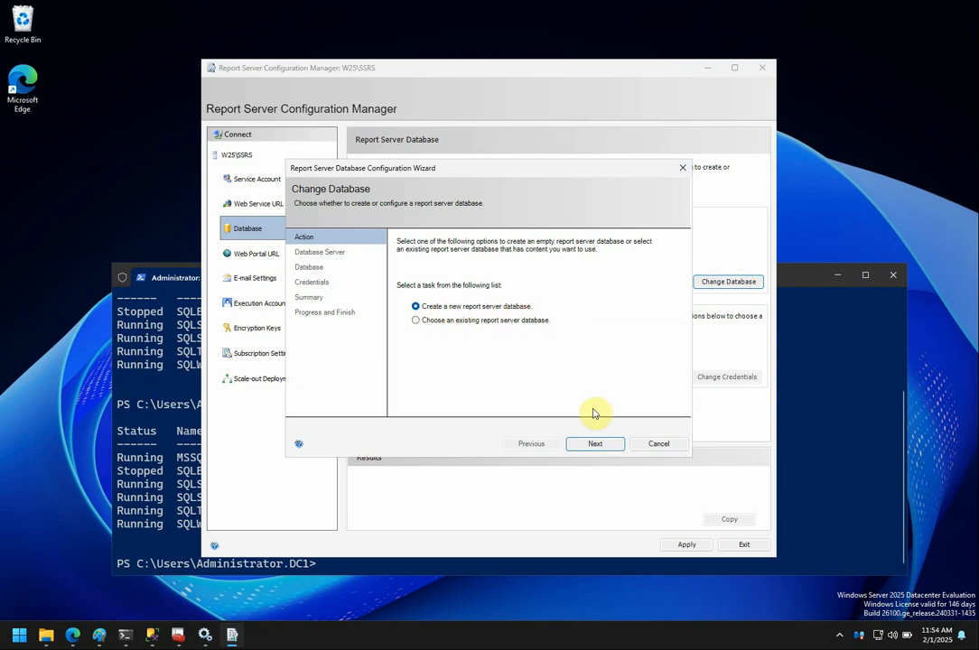
{"action": "left_click", "coordinate": [600, 445]}
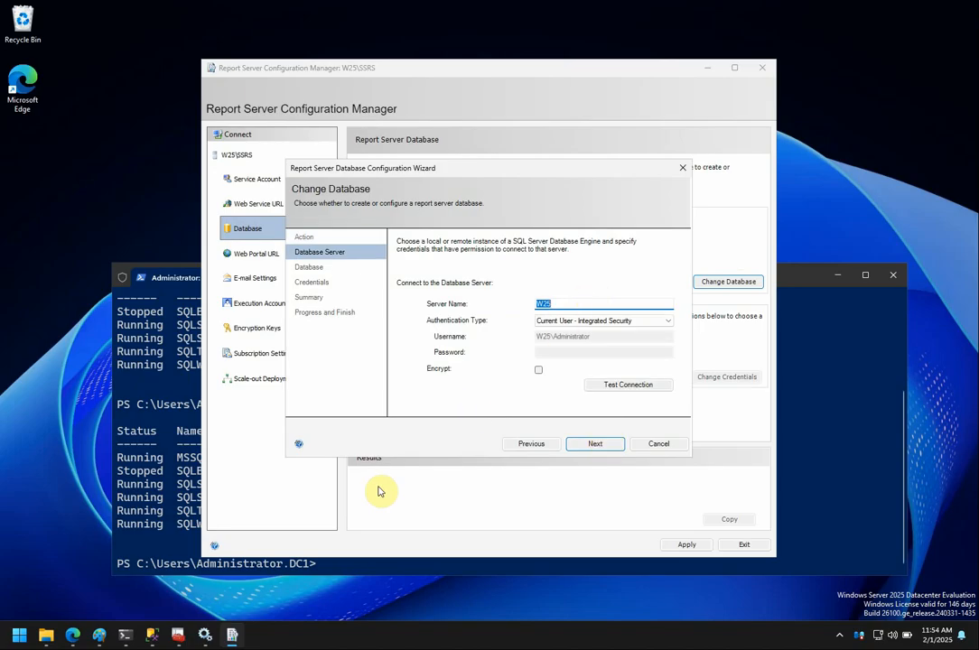
{"action": "mouse_move", "coordinate": [164, 637]}
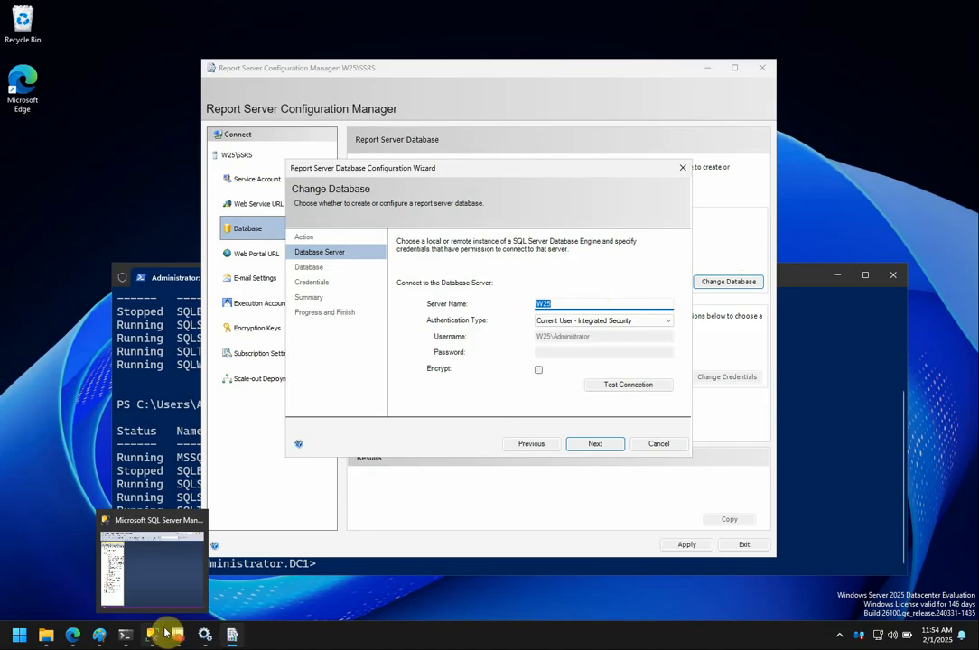
{"action": "left_click", "coordinate": [159, 588]}
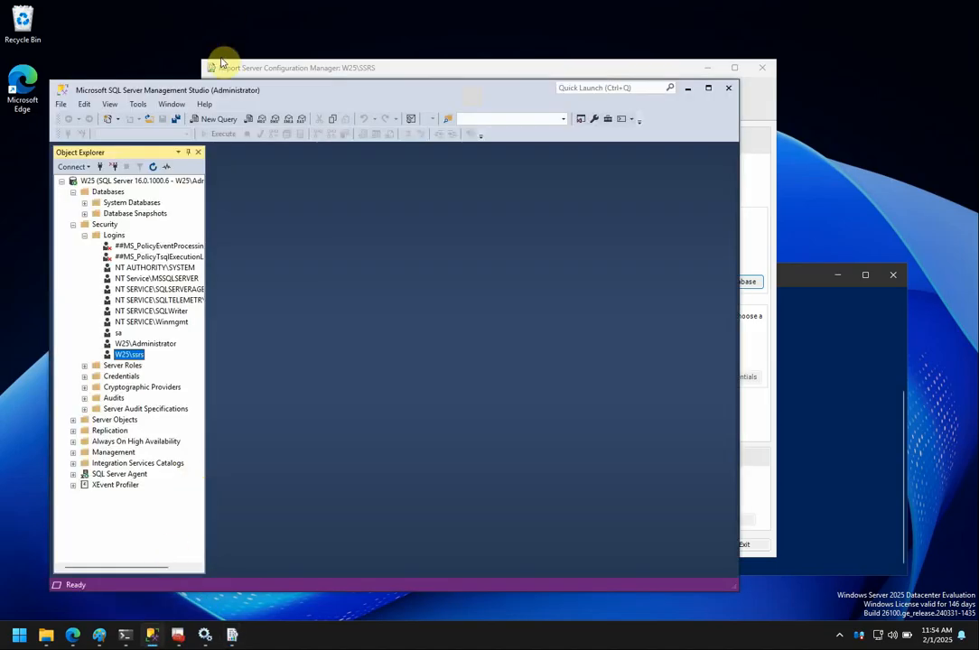
{"action": "left_click", "coordinate": [113, 166]}
{"action": "left_click", "coordinate": [76, 168]}
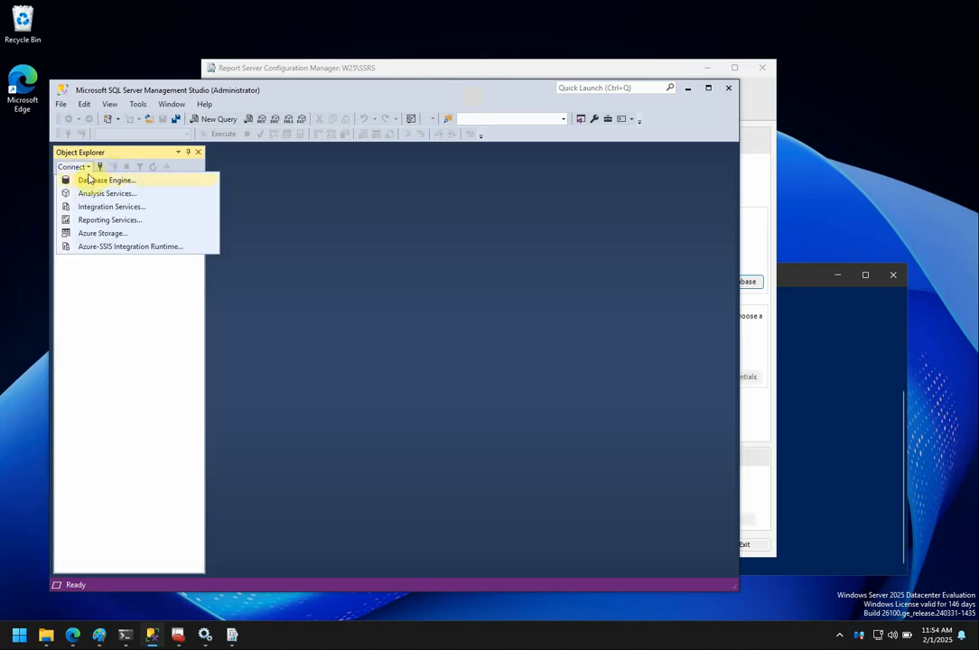
{"action": "left_click", "coordinate": [95, 184]}
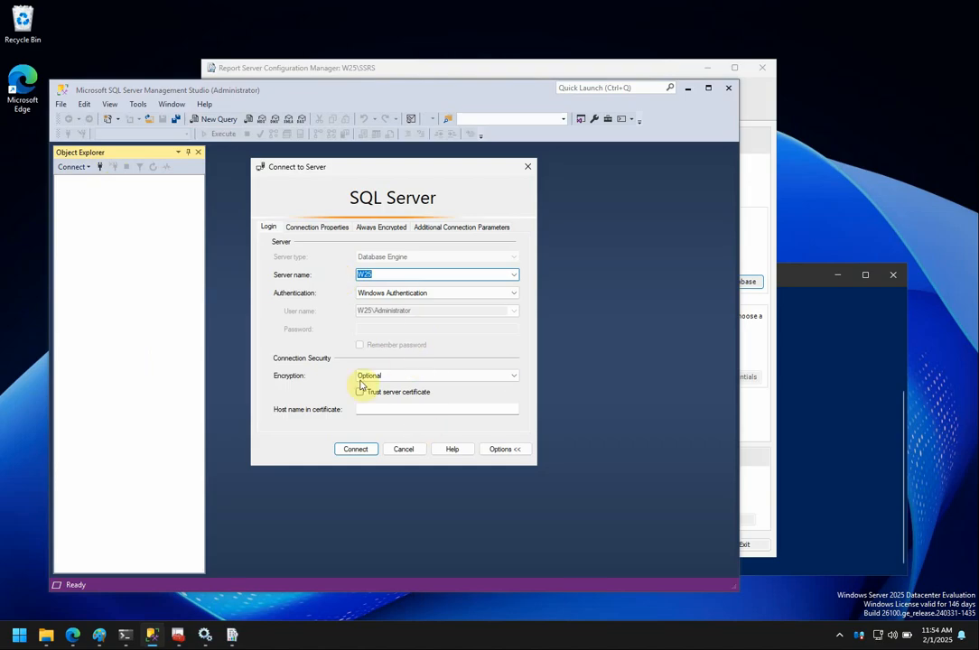
{"action": "left_click", "coordinate": [360, 449]}
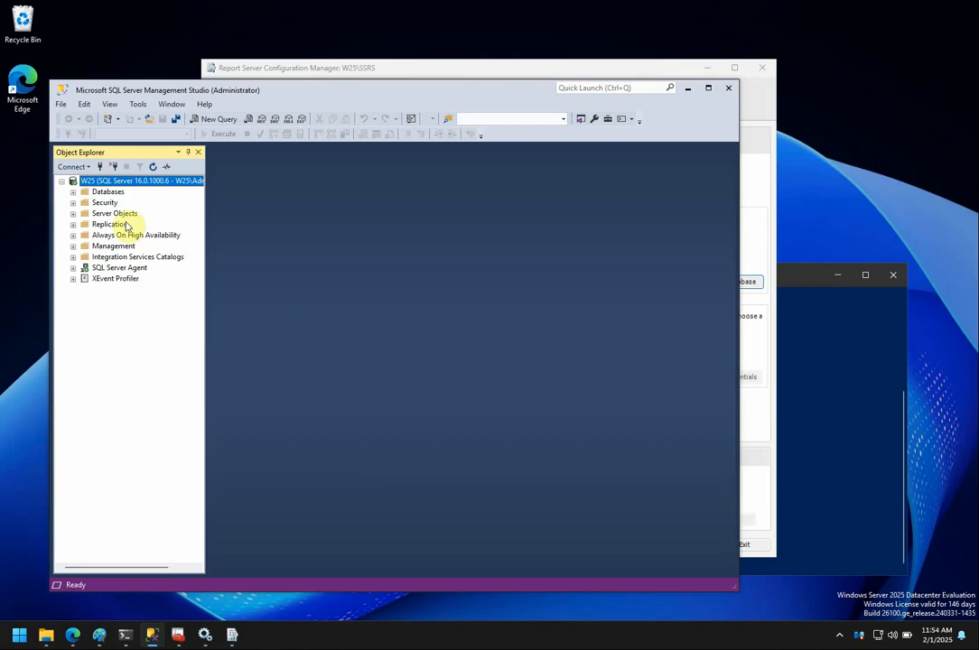
{"action": "left_click", "coordinate": [73, 192]}
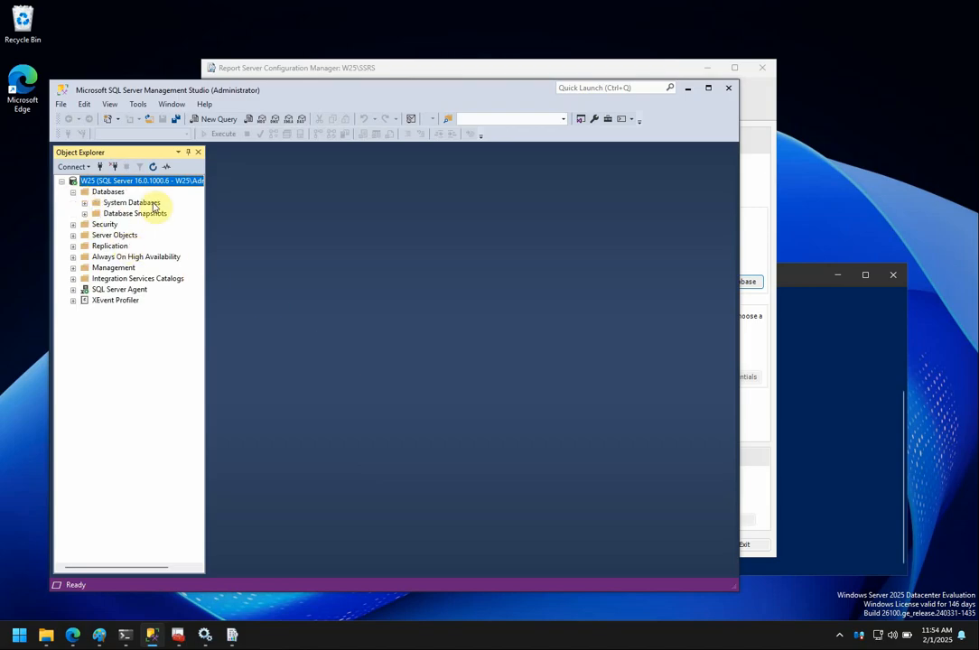
{"action": "left_click", "coordinate": [73, 224]}
{"action": "left_click", "coordinate": [85, 235]}
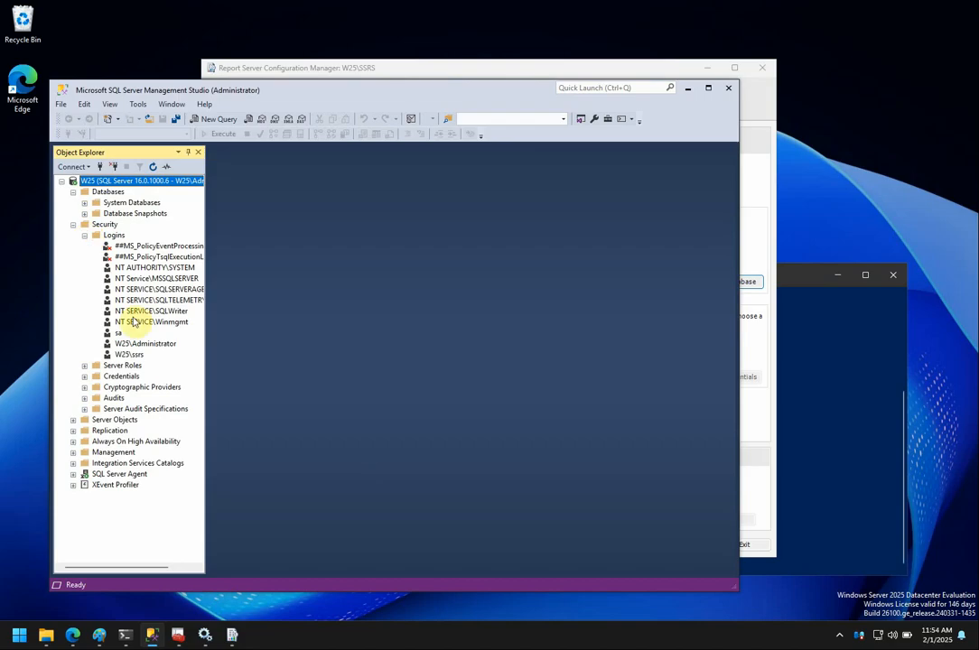
{"action": "left_click", "coordinate": [153, 345]}
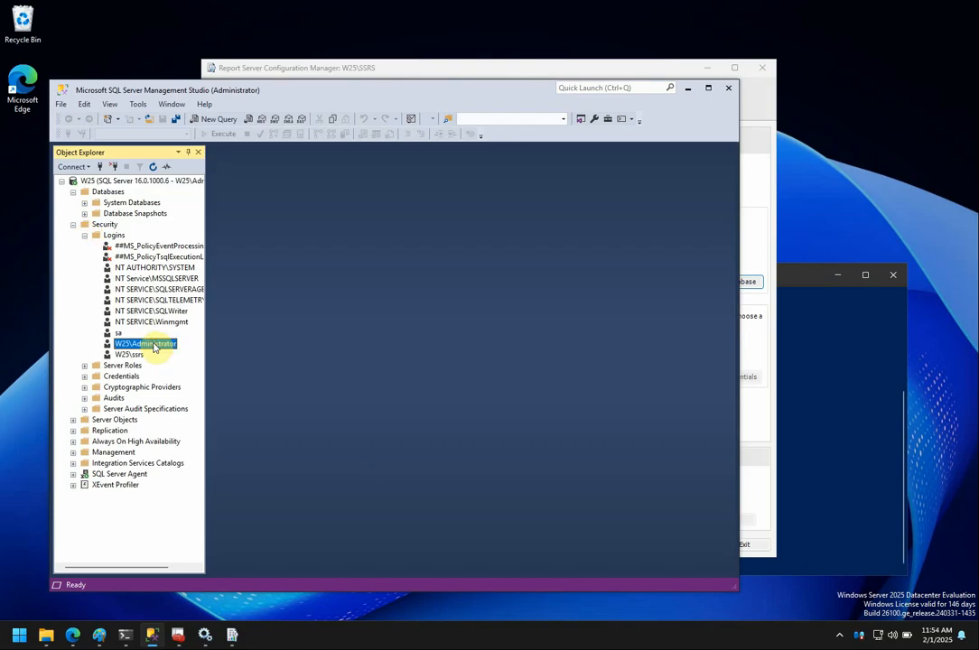
{"action": "right_click", "coordinate": [154, 346]}
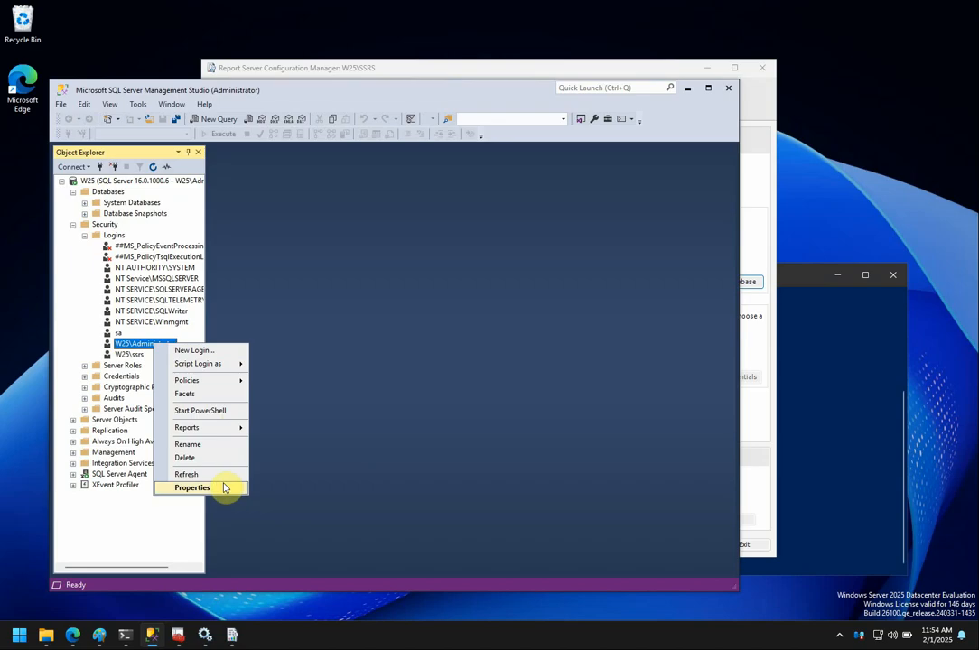
{"action": "left_click", "coordinate": [223, 484]}
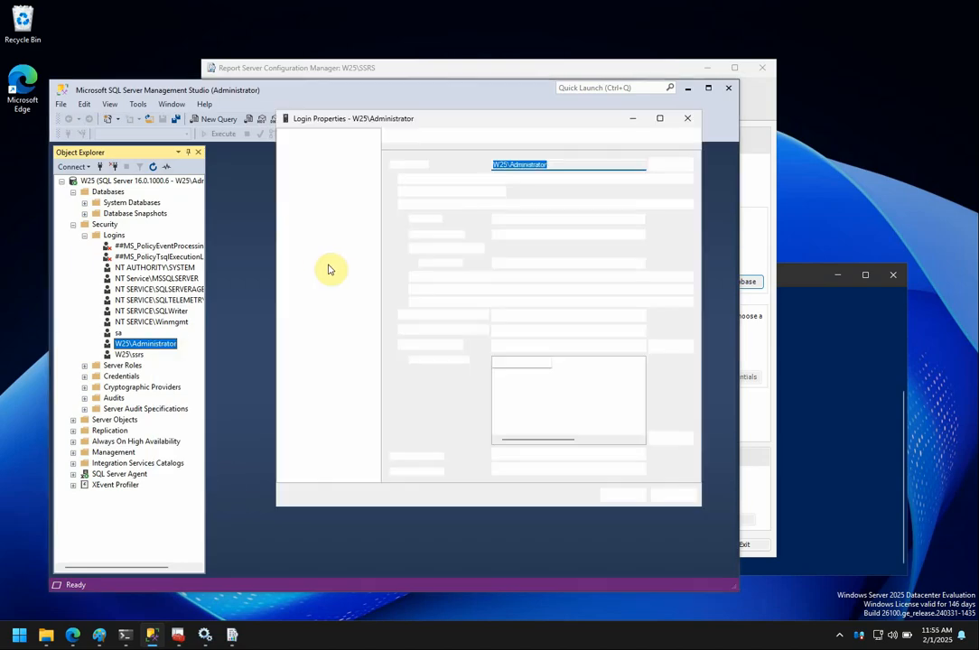
{"action": "left_click", "coordinate": [310, 154]}
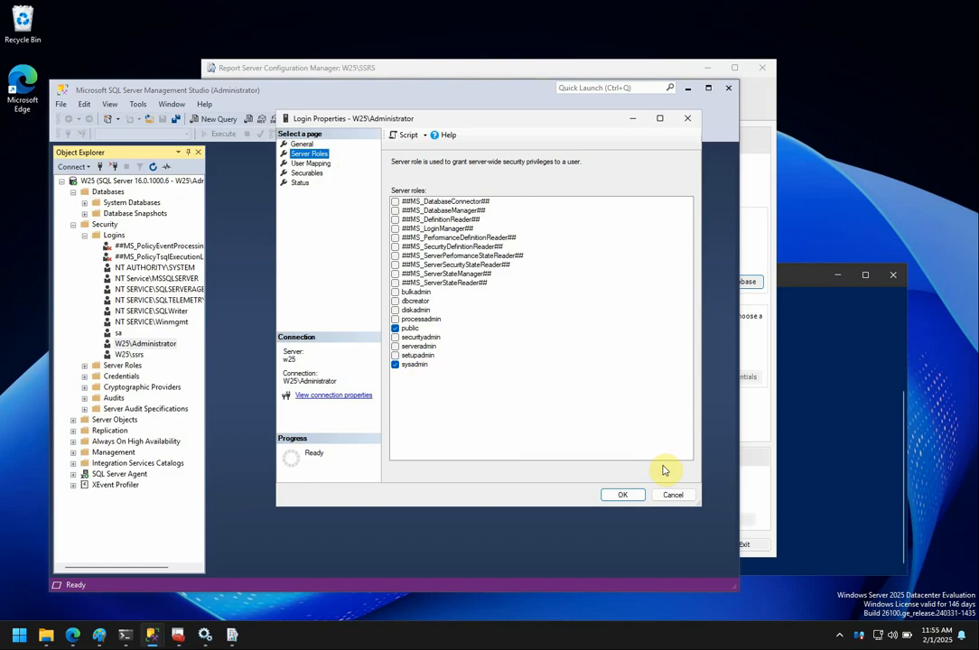
{"action": "left_click", "coordinate": [673, 496]}
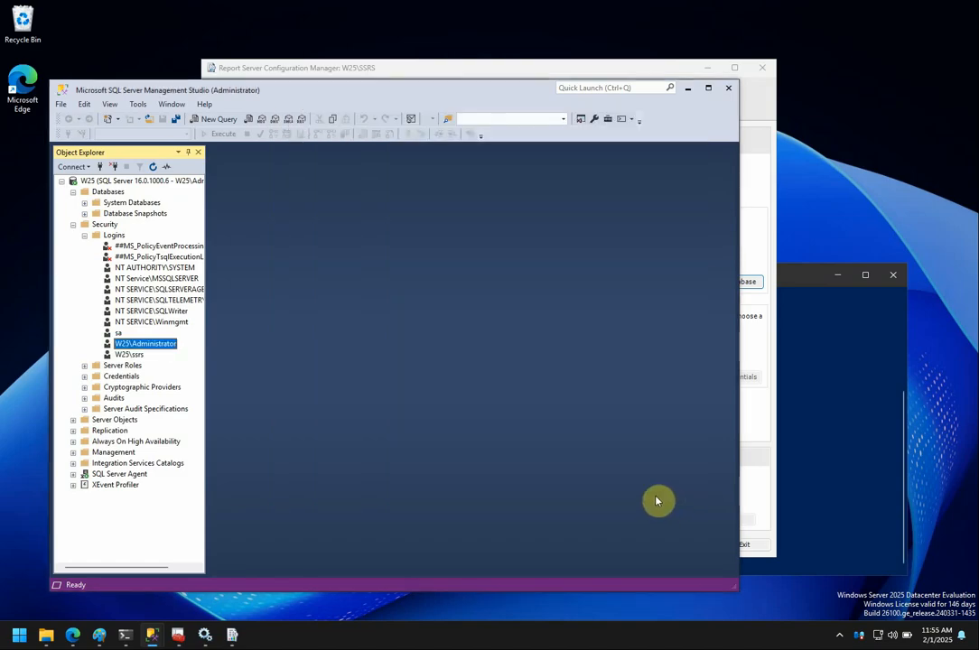
{"action": "left_click", "coordinate": [131, 355]}
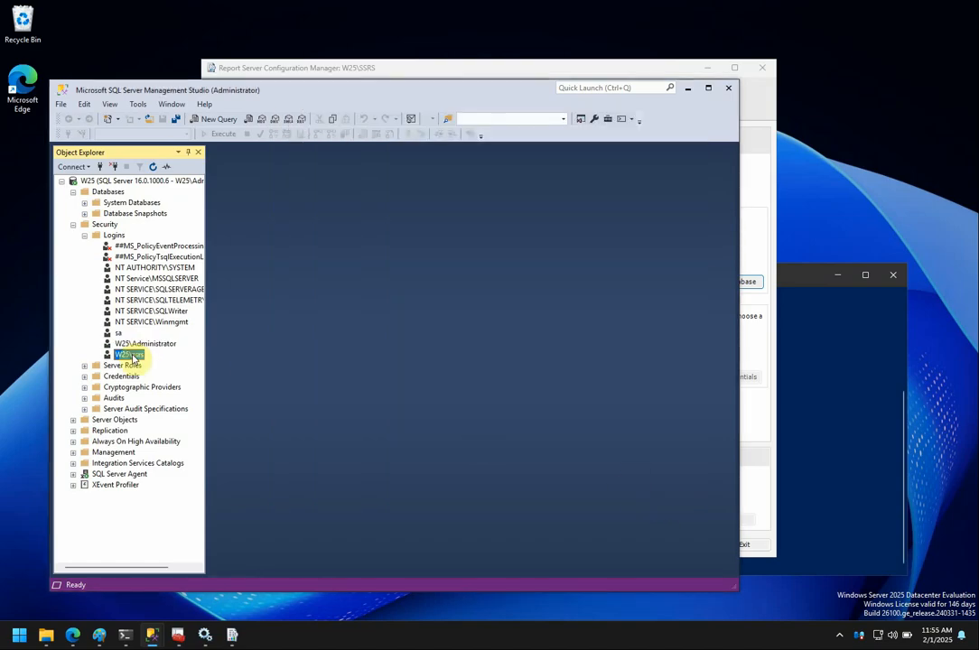
{"action": "right_click", "coordinate": [132, 356]}
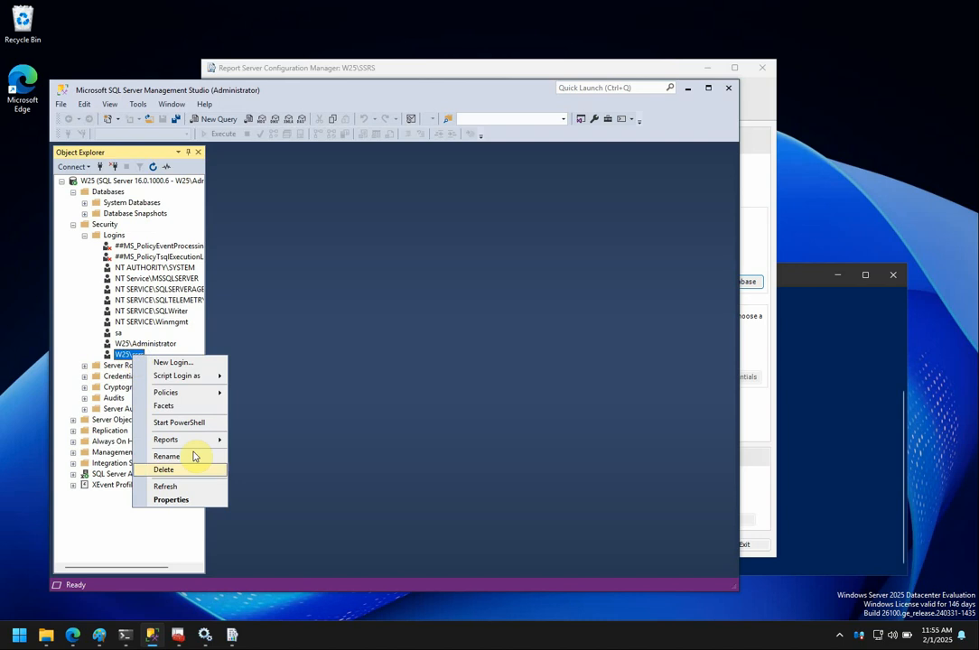
{"action": "left_click", "coordinate": [171, 500]}
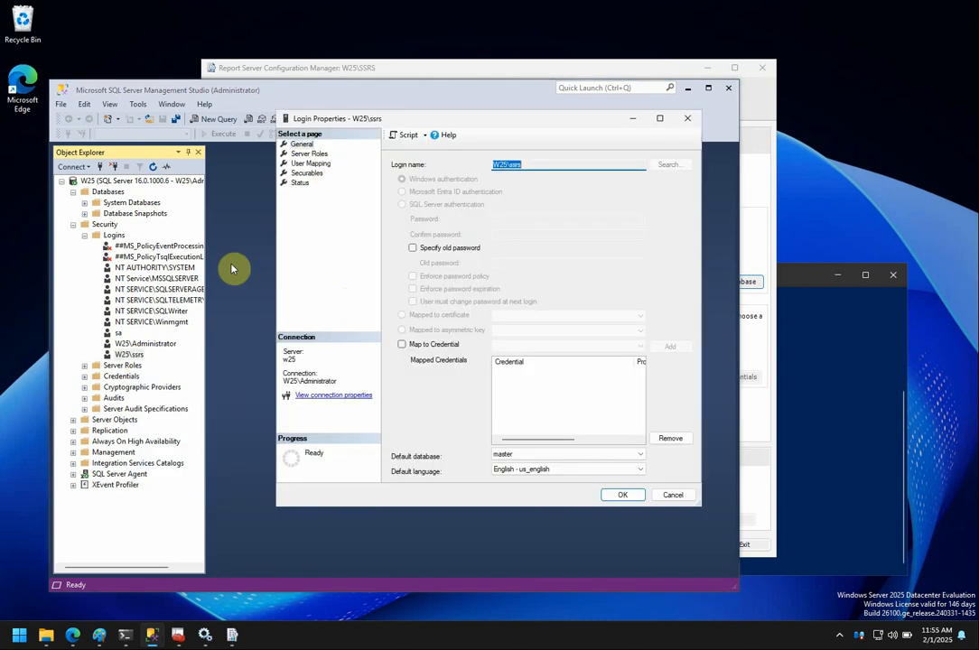
{"action": "left_click", "coordinate": [312, 155]}
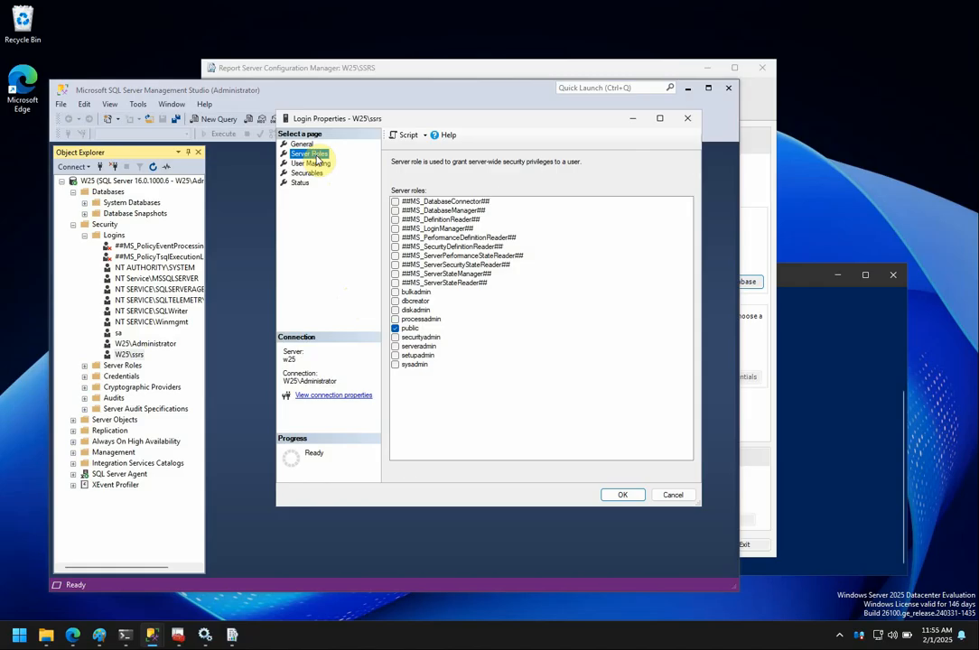
{"action": "left_click", "coordinate": [312, 163]}
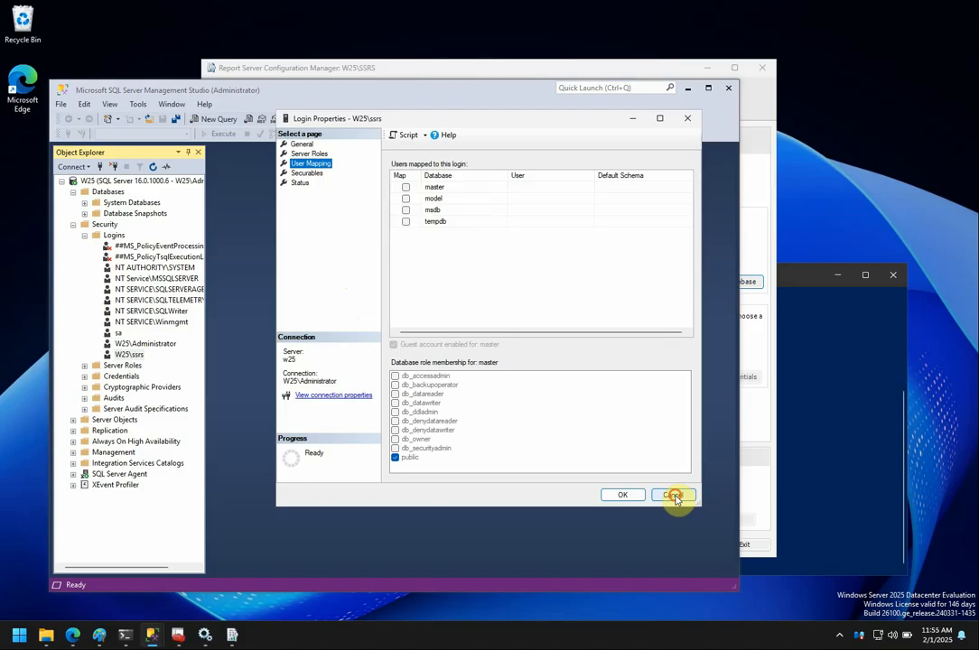
{"action": "left_click", "coordinate": [673, 496]}
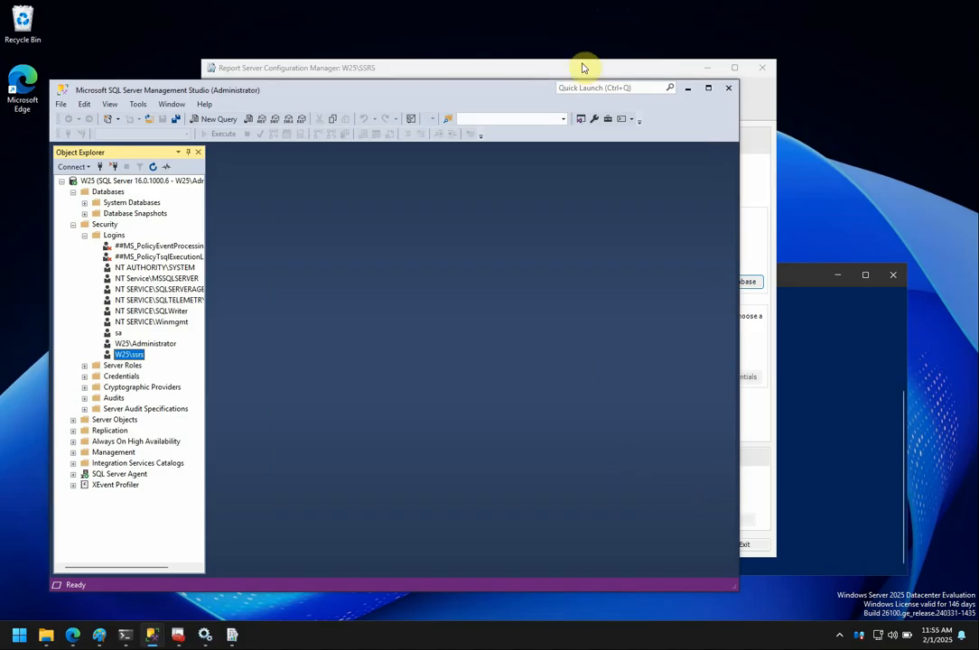
{"action": "left_click_drag", "start_coordinate": [521, 93], "coordinate": [497, 102]}
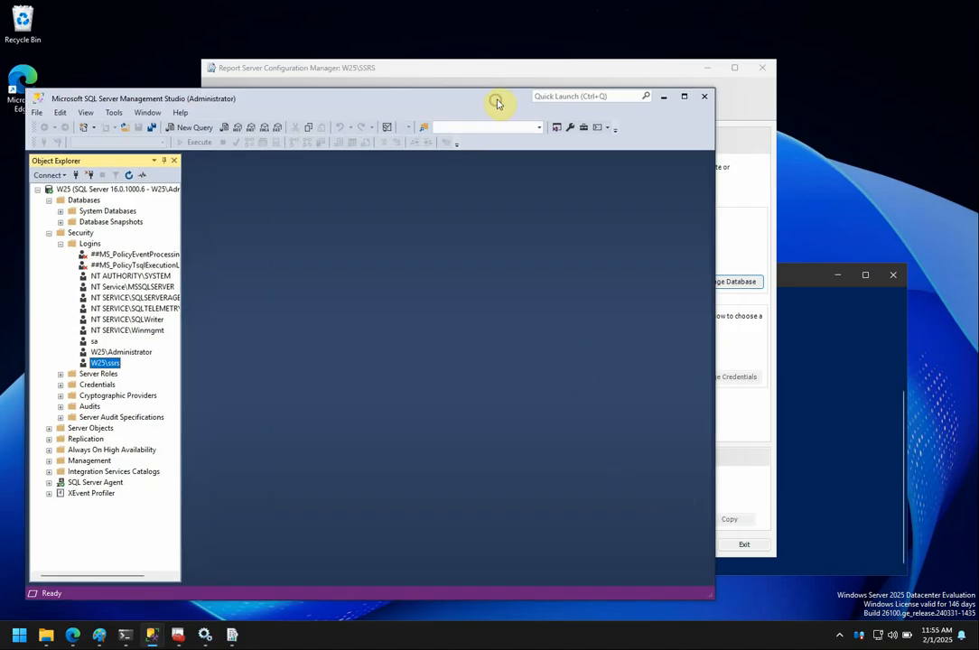
Test the wizard's connection to server W25 using Current User - Integrated Security.
{"action": "left_click", "coordinate": [524, 72]}
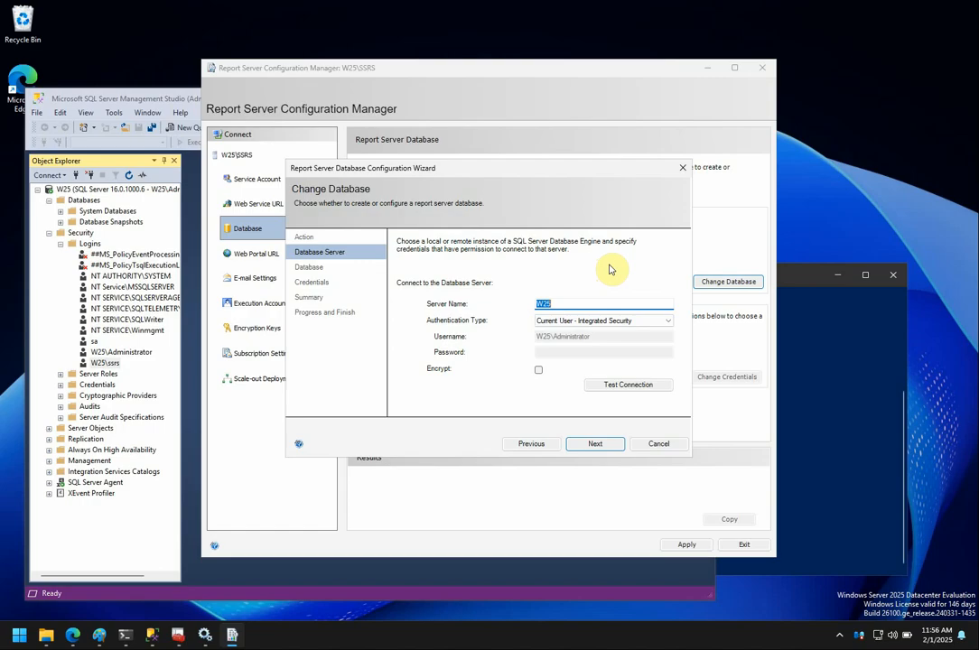
{"action": "left_click", "coordinate": [669, 321]}
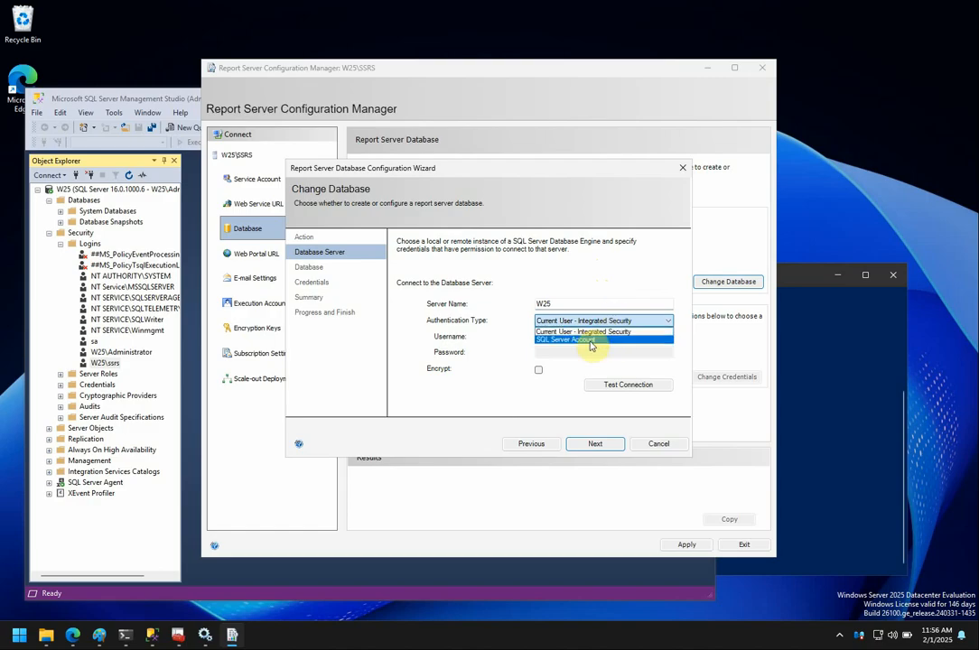
{"action": "left_click", "coordinate": [489, 396]}
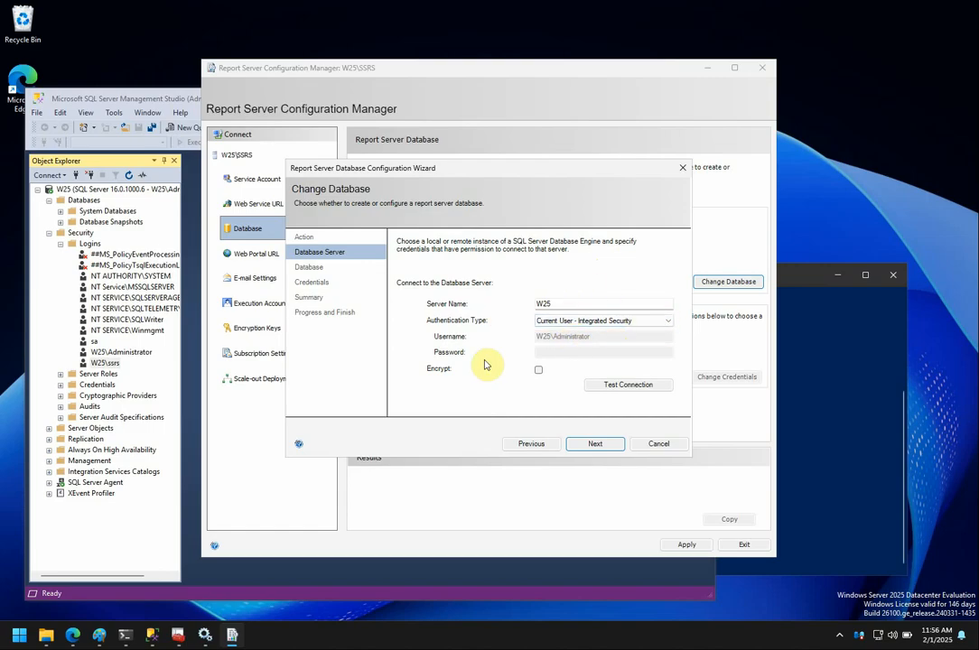
{"action": "left_click", "coordinate": [611, 390]}
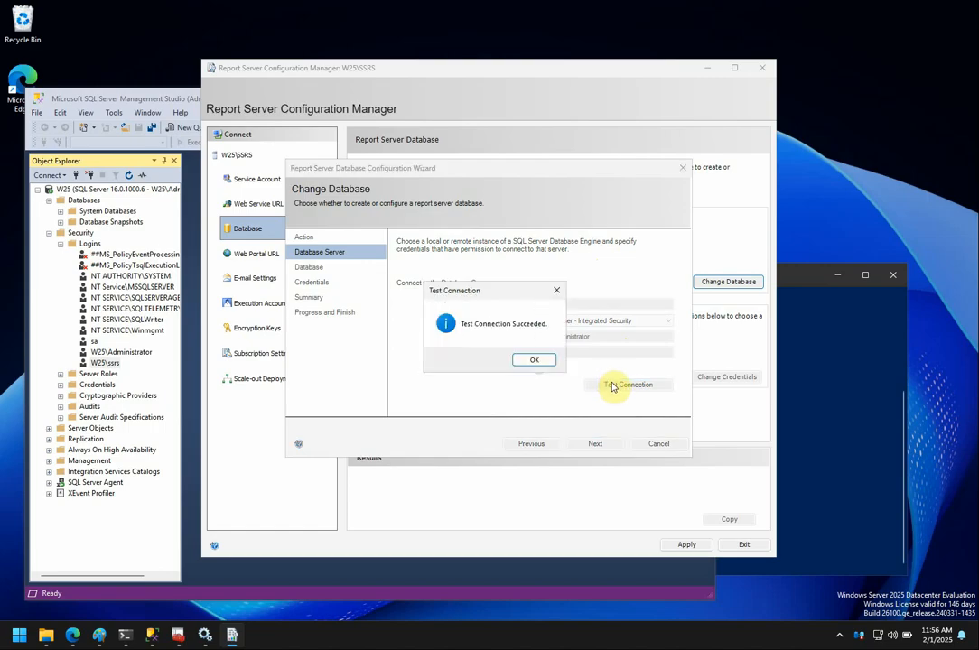
{"action": "left_click", "coordinate": [533, 359]}
Advance past the Database page, keeping ReportServer and English (United States), to Credentials.
{"action": "left_click", "coordinate": [596, 445]}
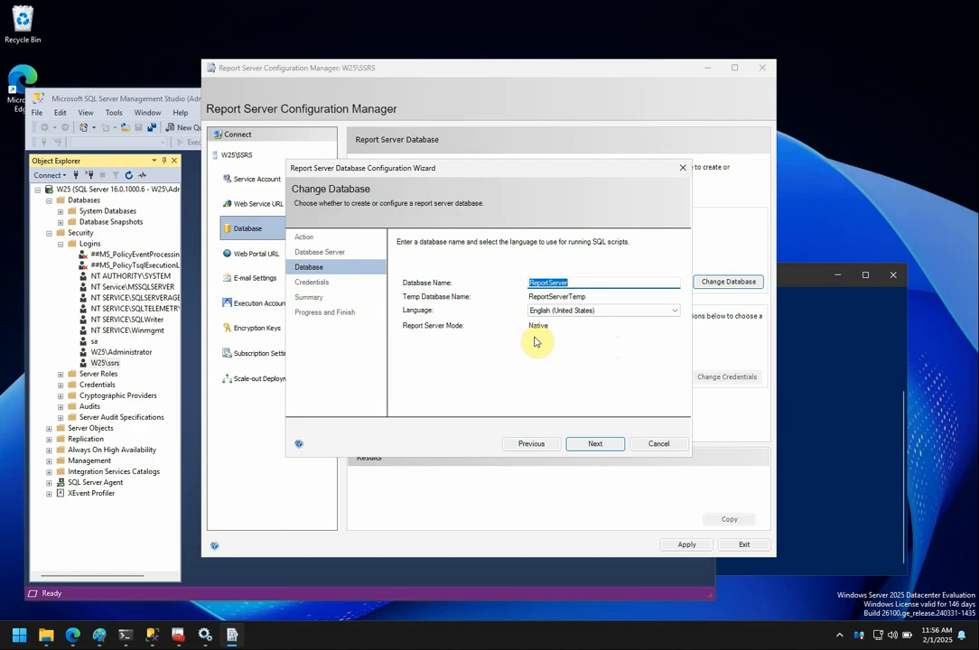
{"action": "left_click", "coordinate": [597, 445]}
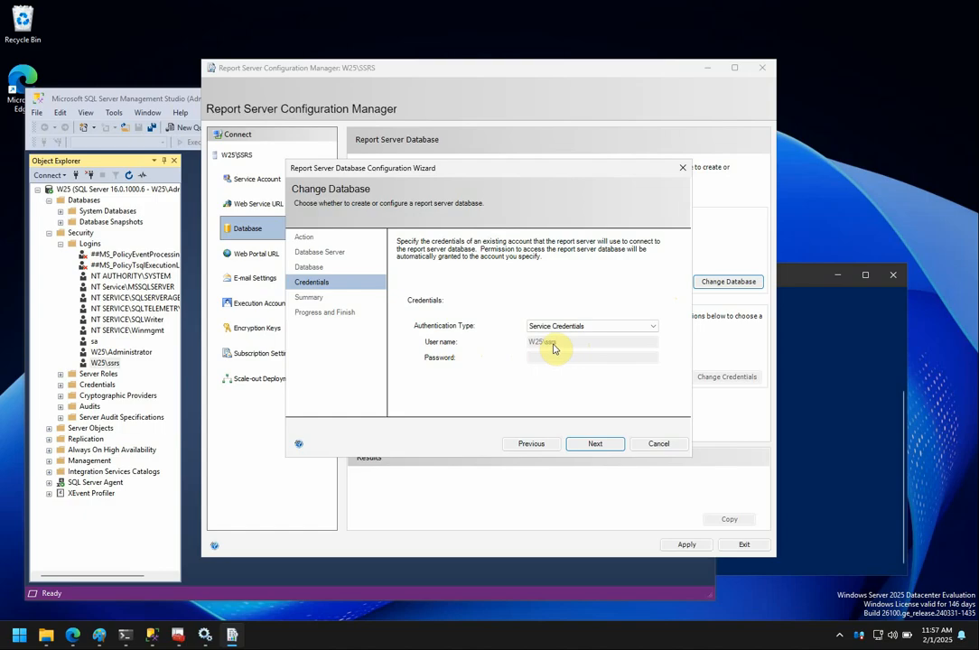
Try Windows and SQL Server Credentials, settle on Service Credentials, and continue to the Summary.
{"action": "left_click", "coordinate": [653, 326]}
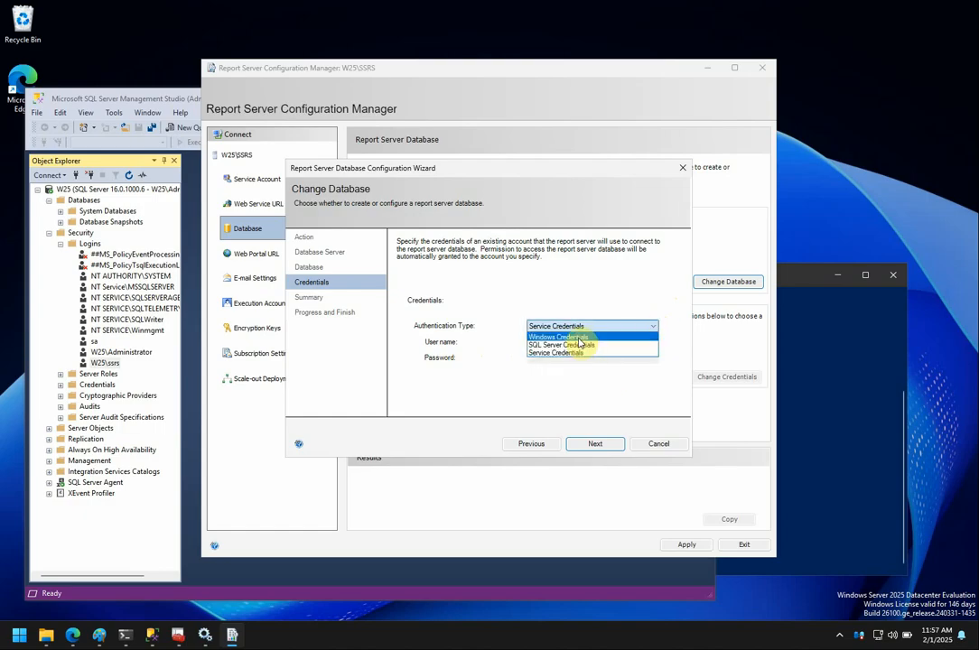
{"action": "left_click", "coordinate": [641, 337]}
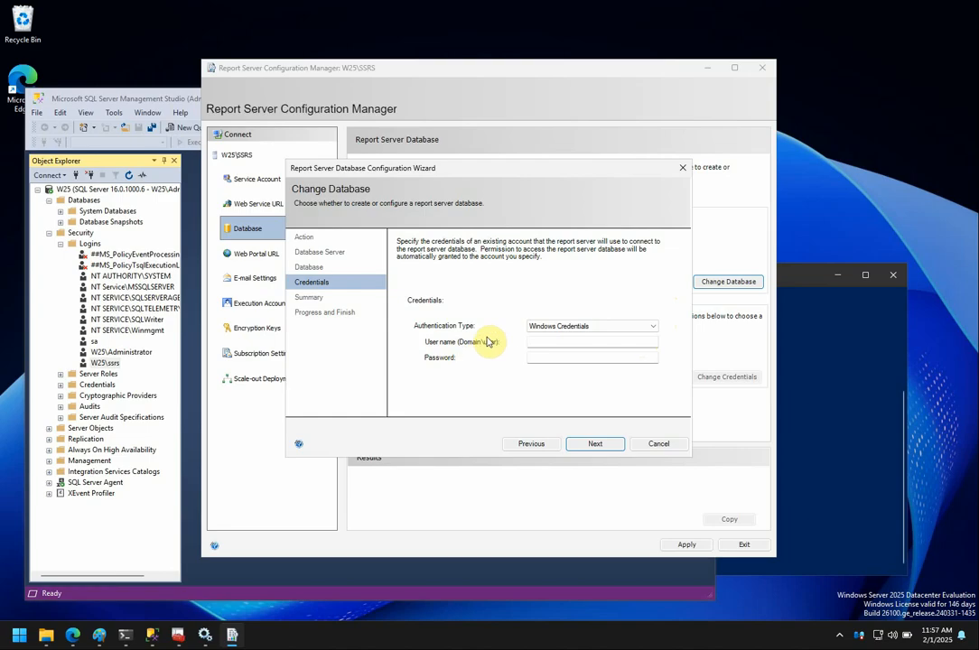
{"action": "left_click", "coordinate": [653, 328]}
{"action": "left_click", "coordinate": [641, 346]}
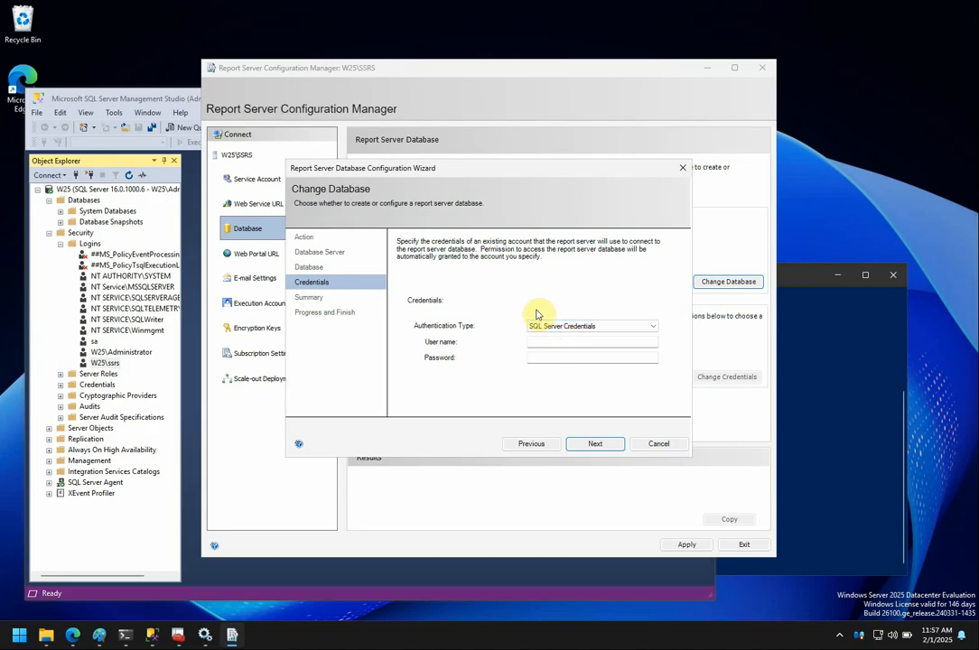
{"action": "left_click", "coordinate": [651, 326]}
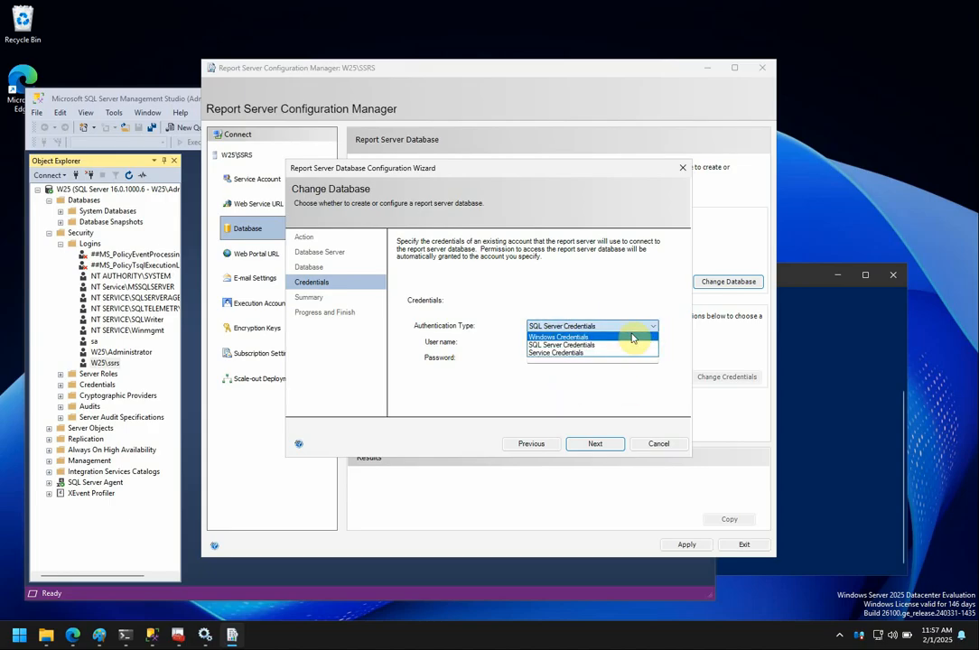
{"action": "left_click", "coordinate": [619, 352]}
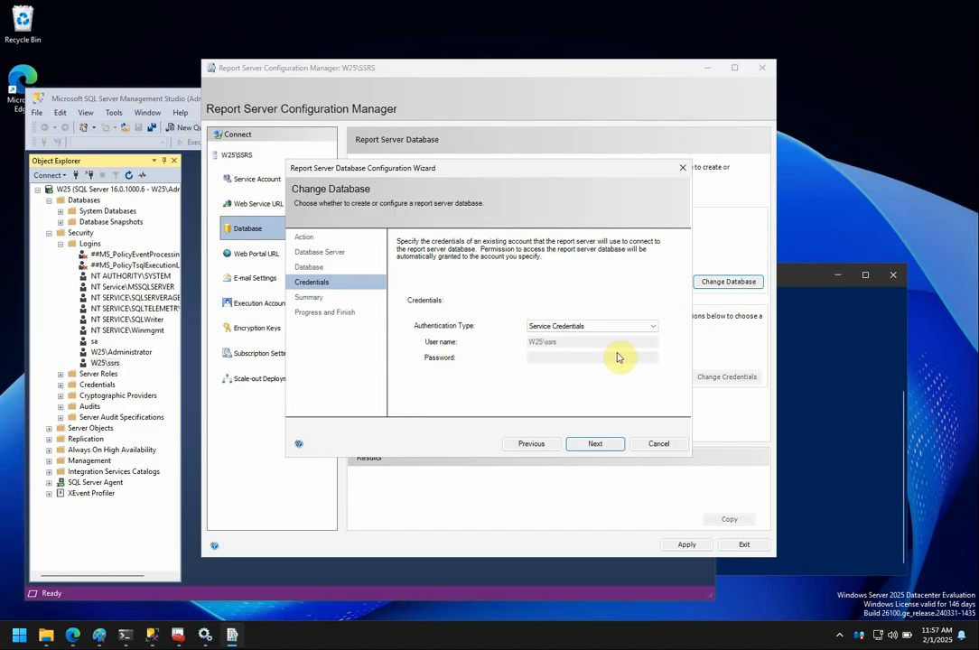
{"action": "left_click", "coordinate": [598, 444]}
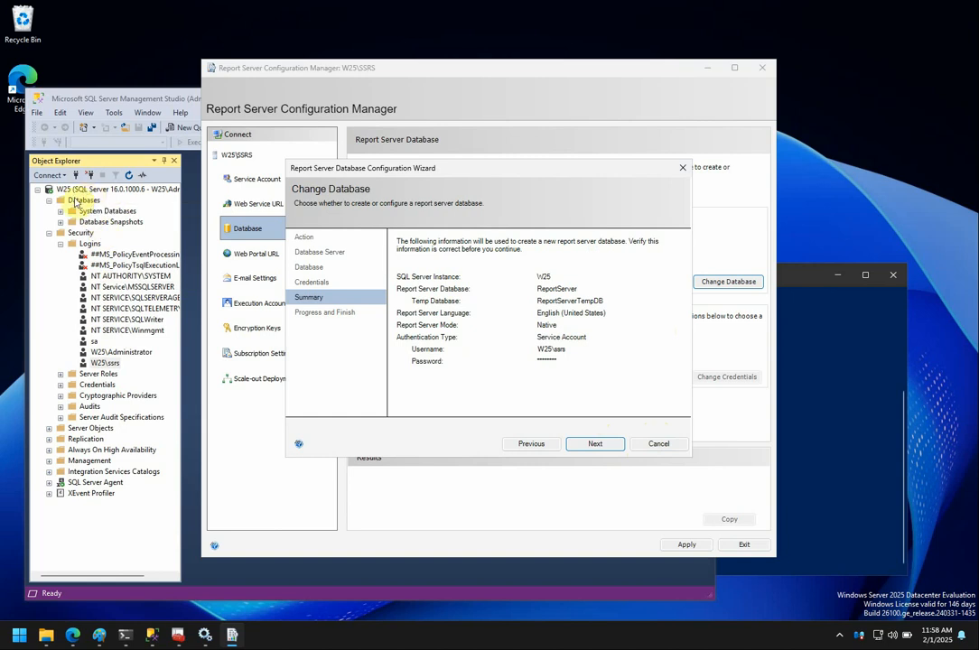
Create the ReportServer database, finish the wizard, and return to Management Studio.
{"action": "left_click", "coordinate": [600, 443]}
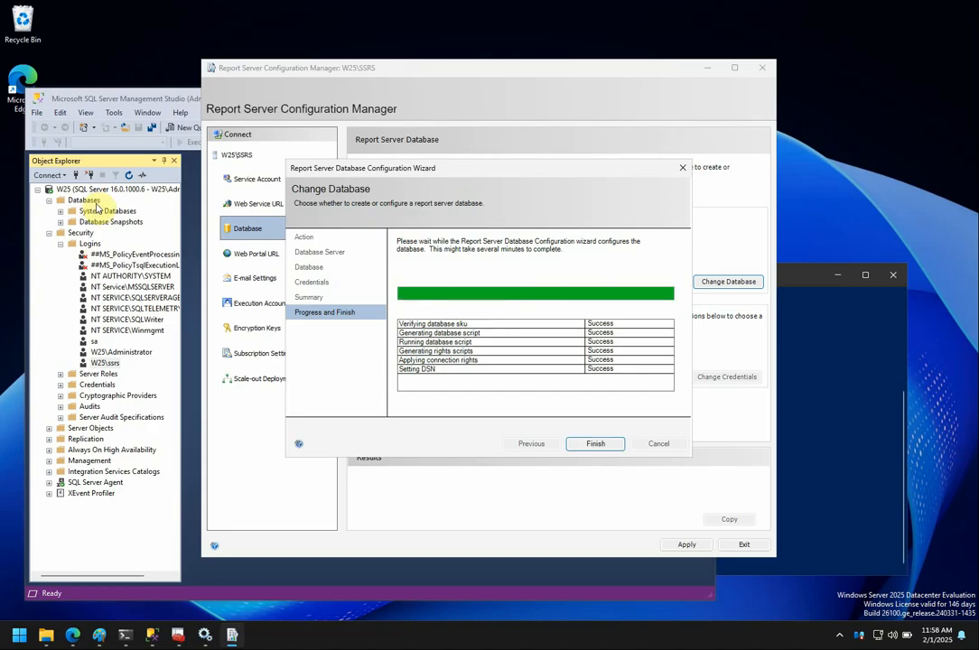
{"action": "left_click", "coordinate": [598, 444]}
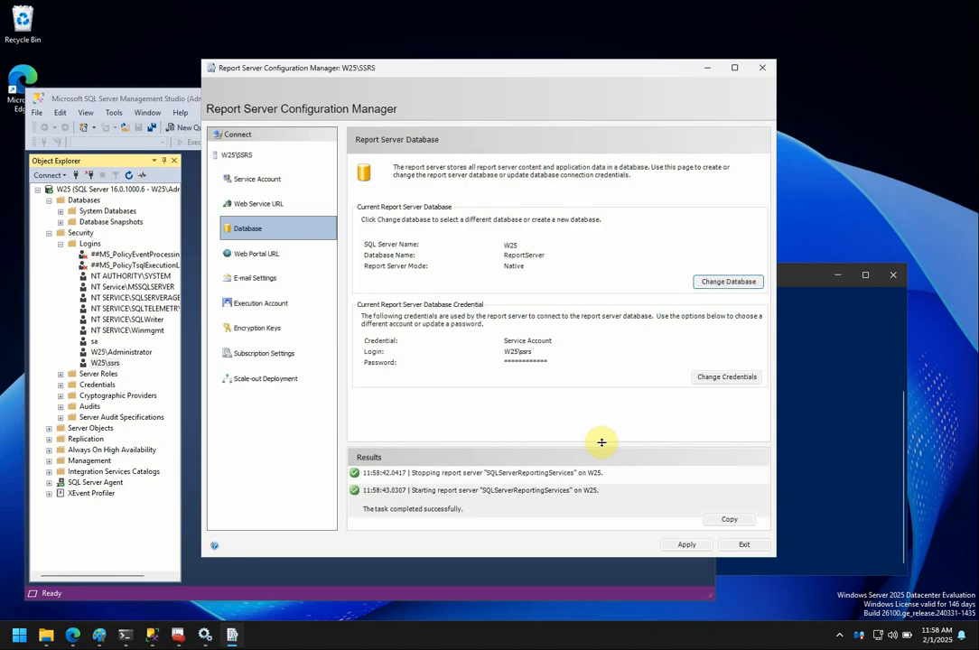
{"action": "left_click", "coordinate": [128, 177]}
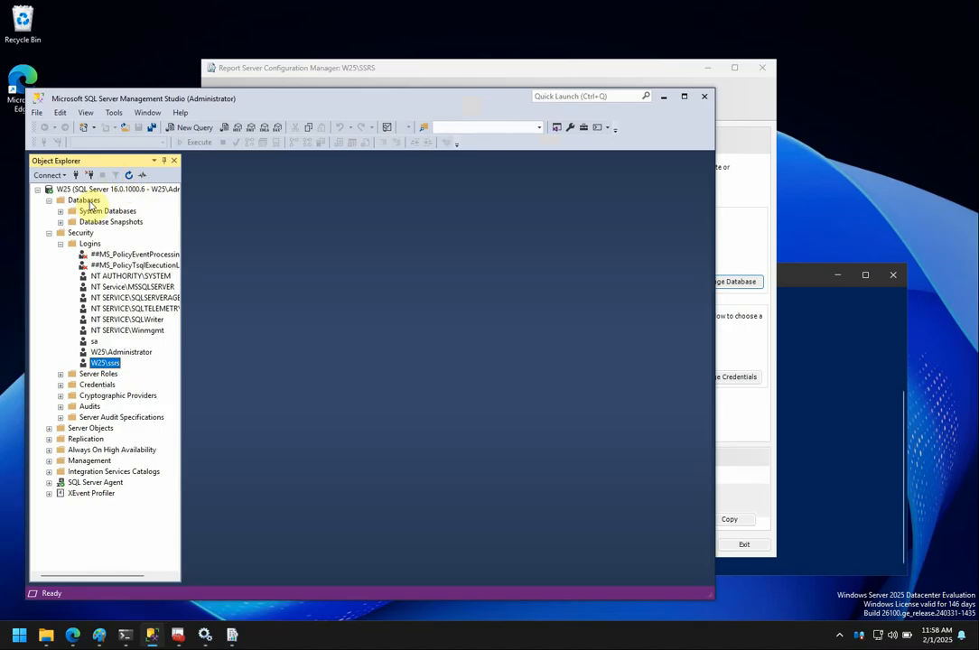
Refresh Object Explorer so the new report server databases appear.
{"action": "left_click", "coordinate": [84, 200]}
{"action": "left_click", "coordinate": [128, 176]}
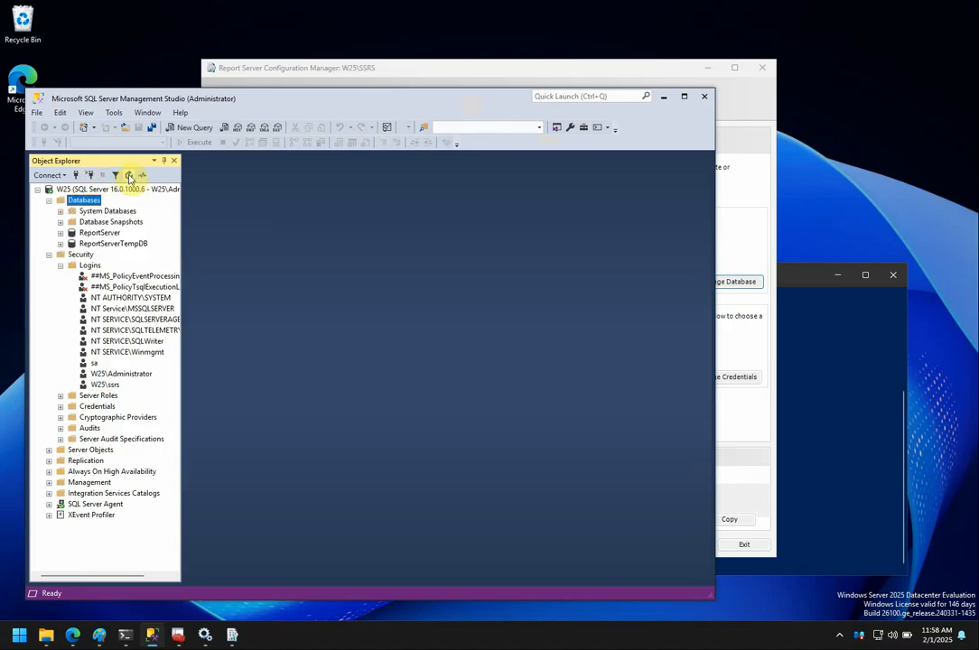
{"action": "left_click", "coordinate": [49, 255]}
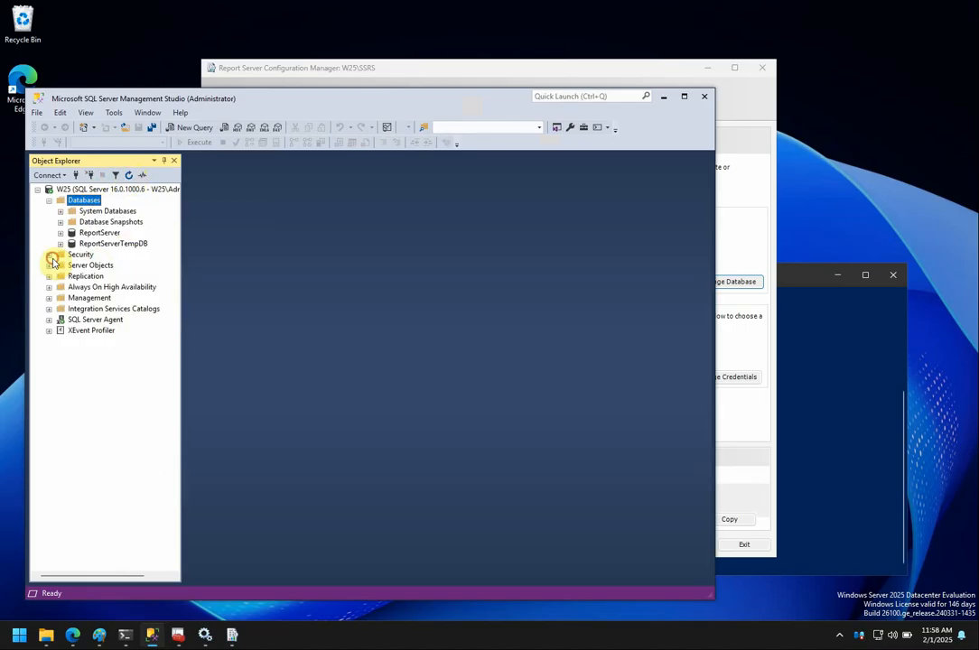
{"action": "left_click", "coordinate": [90, 256]}
{"action": "left_click", "coordinate": [131, 175]}
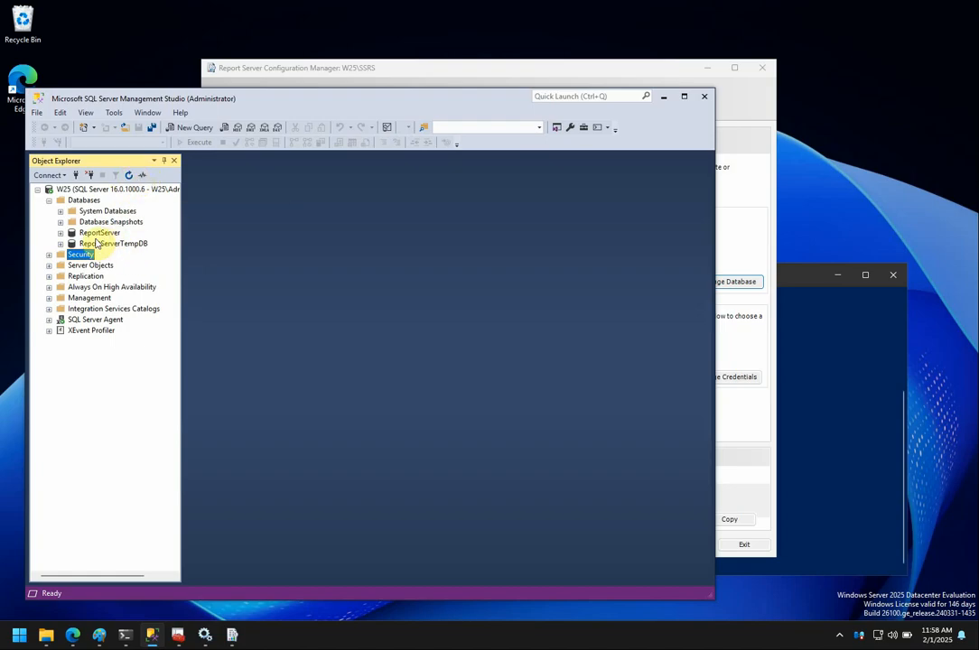
Inspect the ReportServer and ReportServerTempDB tables, collapse both, and expand server Security.
{"action": "left_click", "coordinate": [61, 233]}
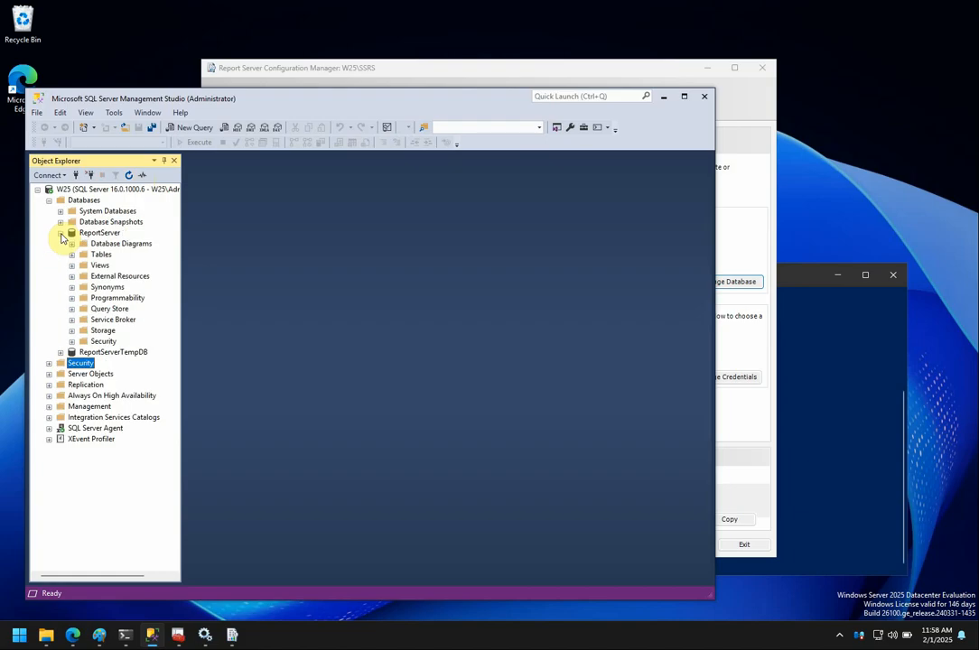
{"action": "left_click", "coordinate": [72, 256]}
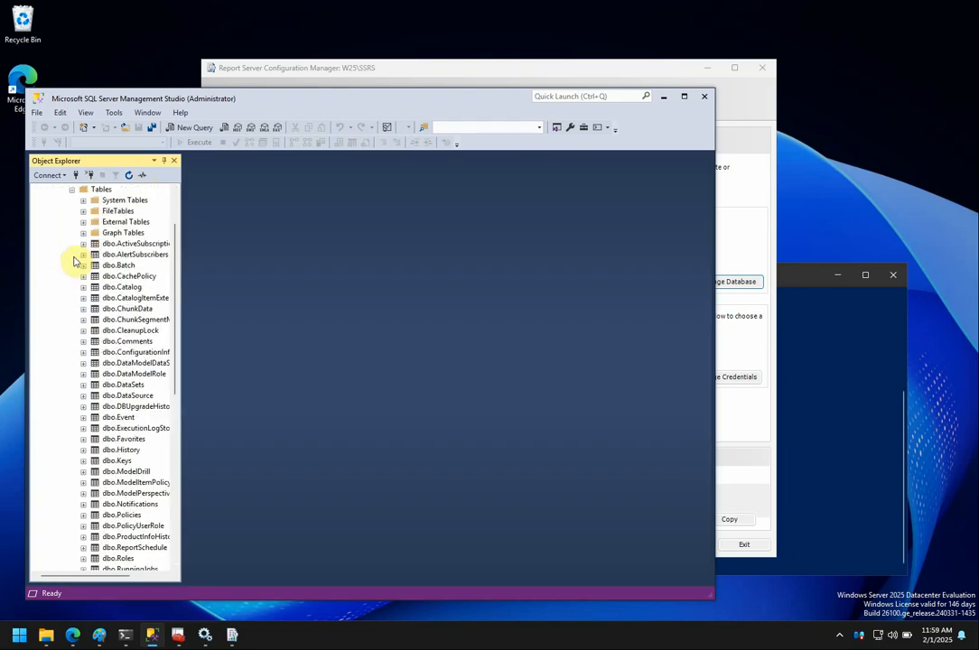
{"action": "scroll", "coordinate": [172, 207], "scroll_direction": "up", "scroll_amount": 2}
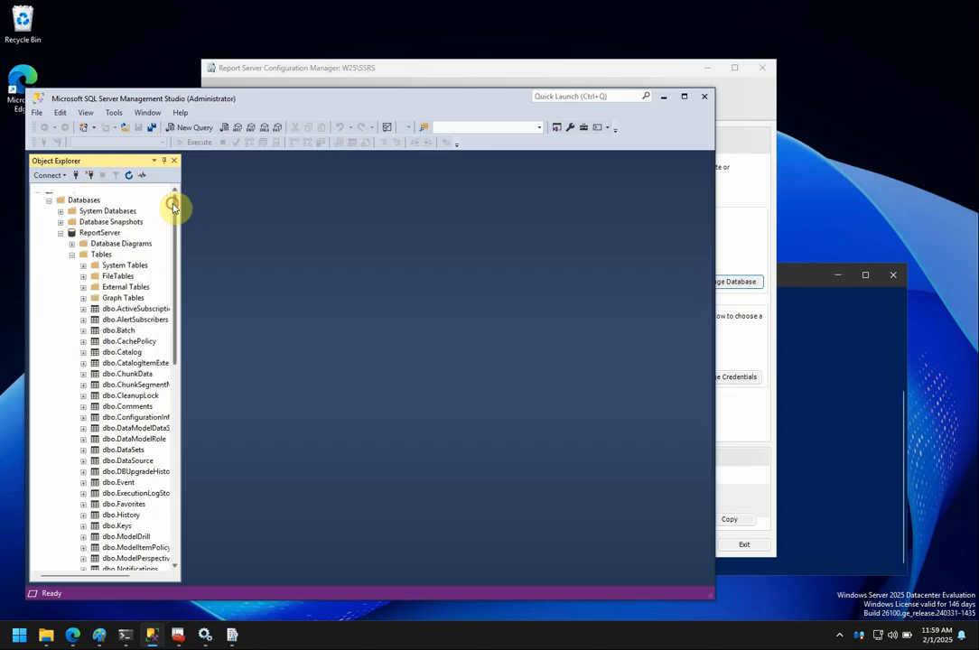
{"action": "left_click", "coordinate": [72, 256]}
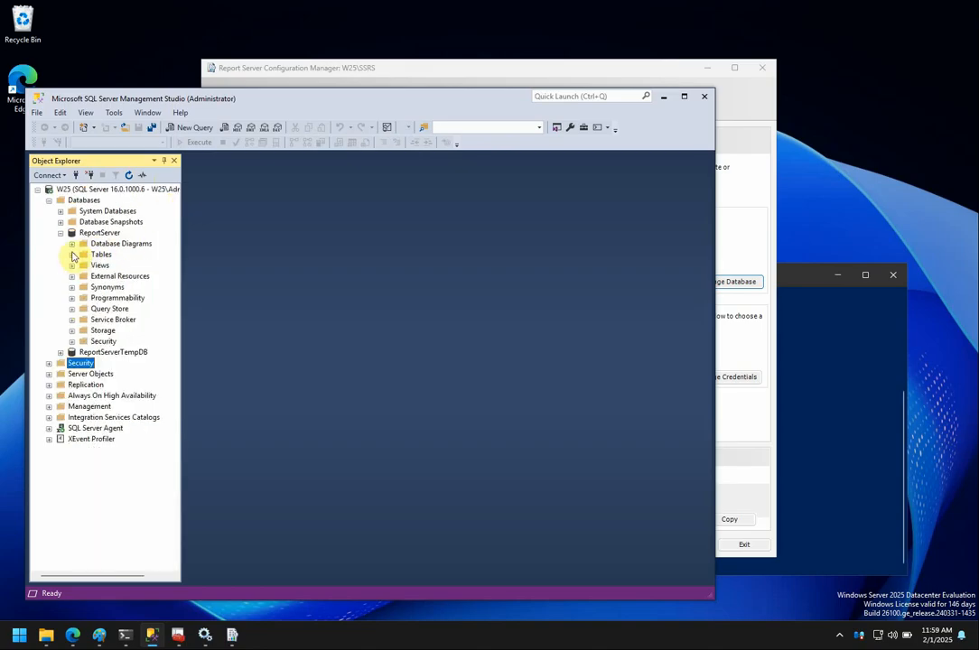
{"action": "left_click", "coordinate": [60, 233]}
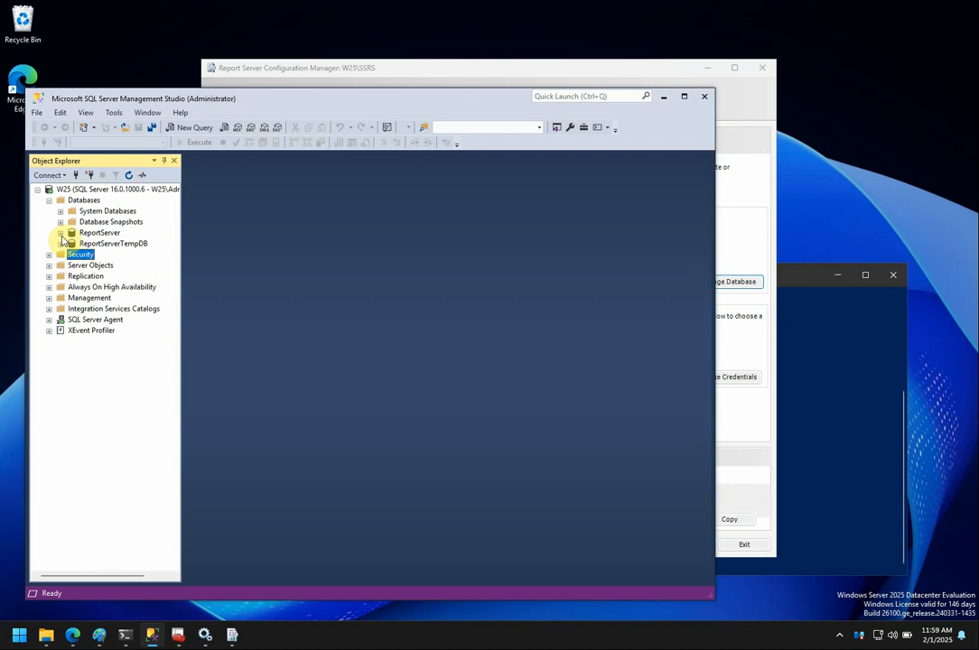
{"action": "left_click", "coordinate": [60, 243]}
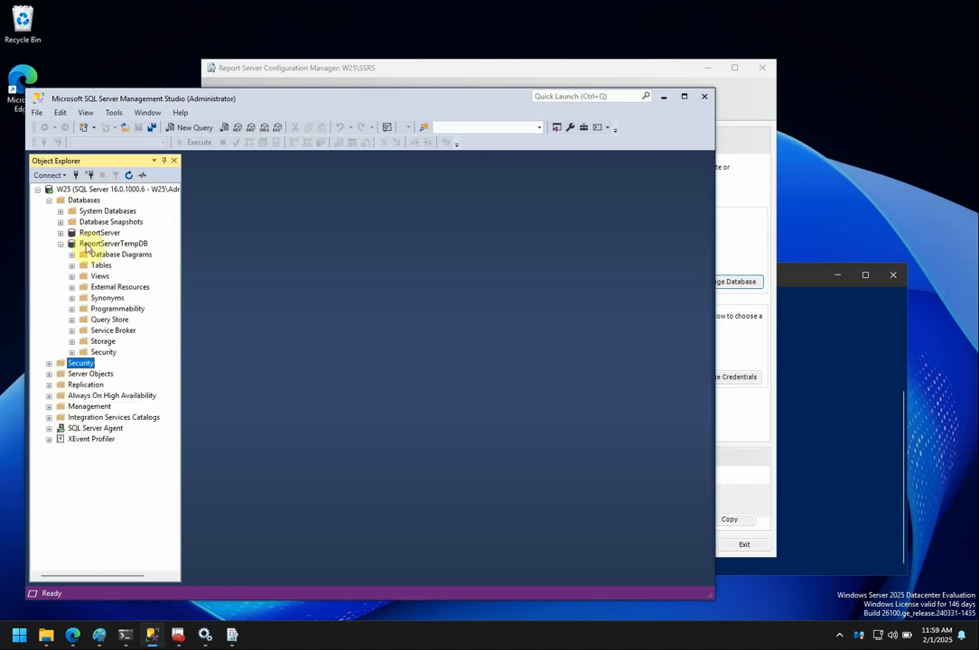
{"action": "left_click", "coordinate": [73, 265]}
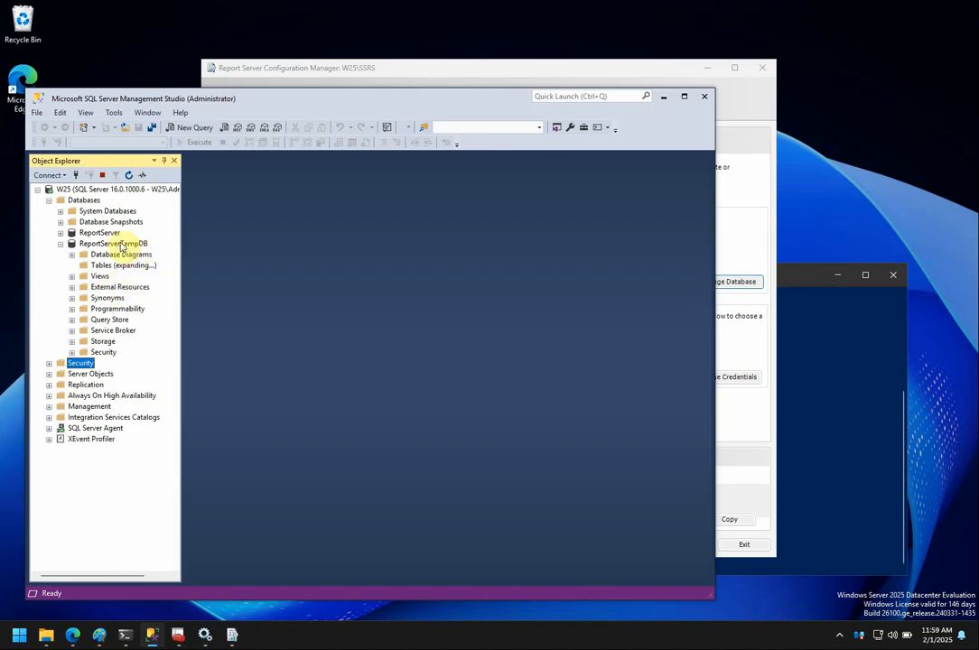
{"action": "left_click", "coordinate": [61, 244]}
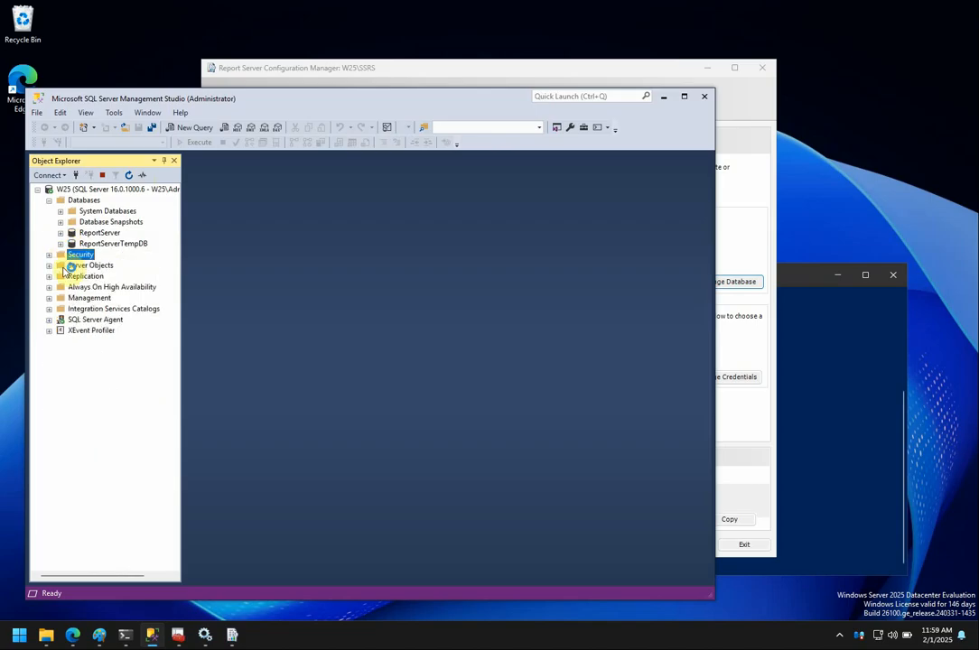
{"action": "left_click", "coordinate": [49, 255]}
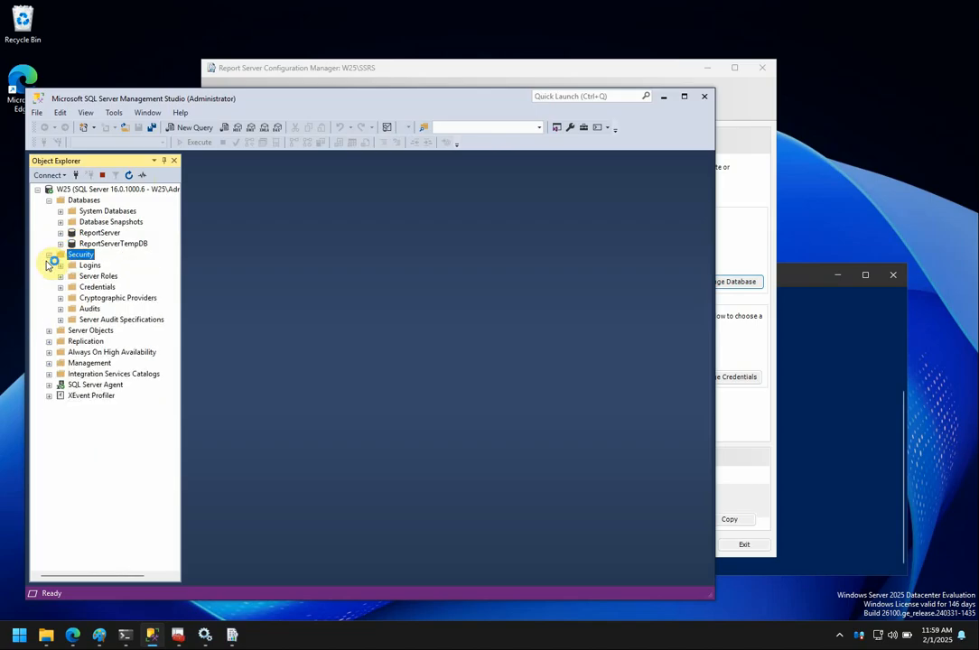
Open the Login Properties of the SSRS service login under Security > Logins.
{"action": "left_click", "coordinate": [60, 266]}
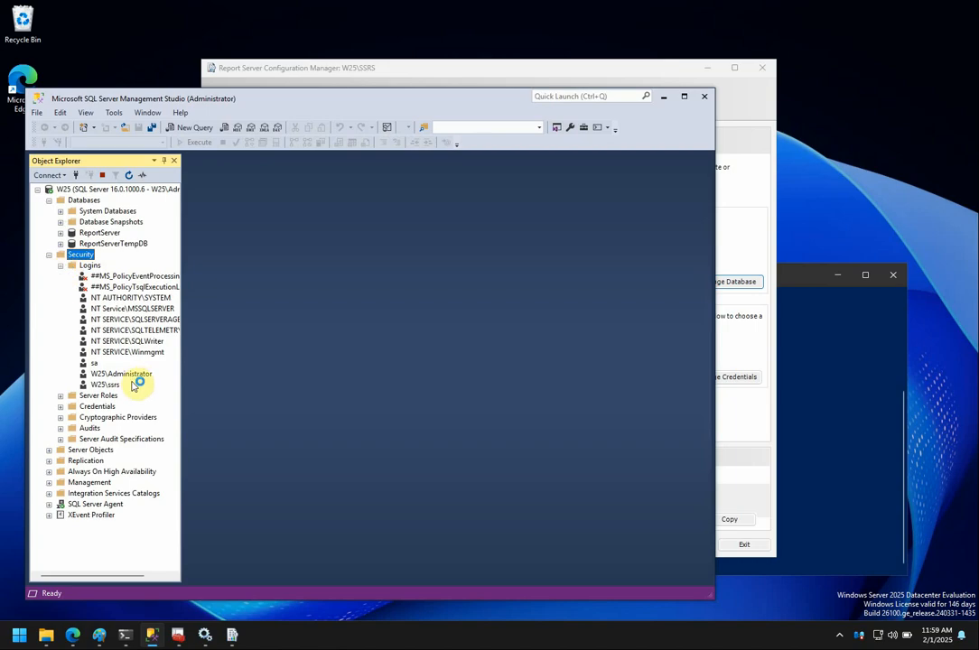
{"action": "left_click", "coordinate": [106, 385]}
{"action": "right_click", "coordinate": [112, 391]}
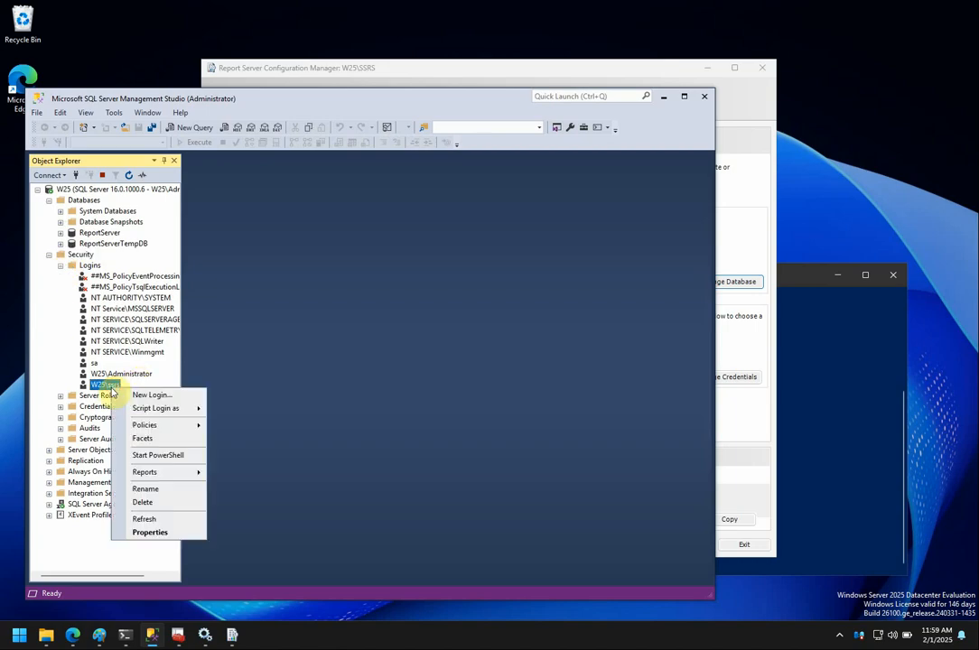
{"action": "left_click", "coordinate": [165, 534]}
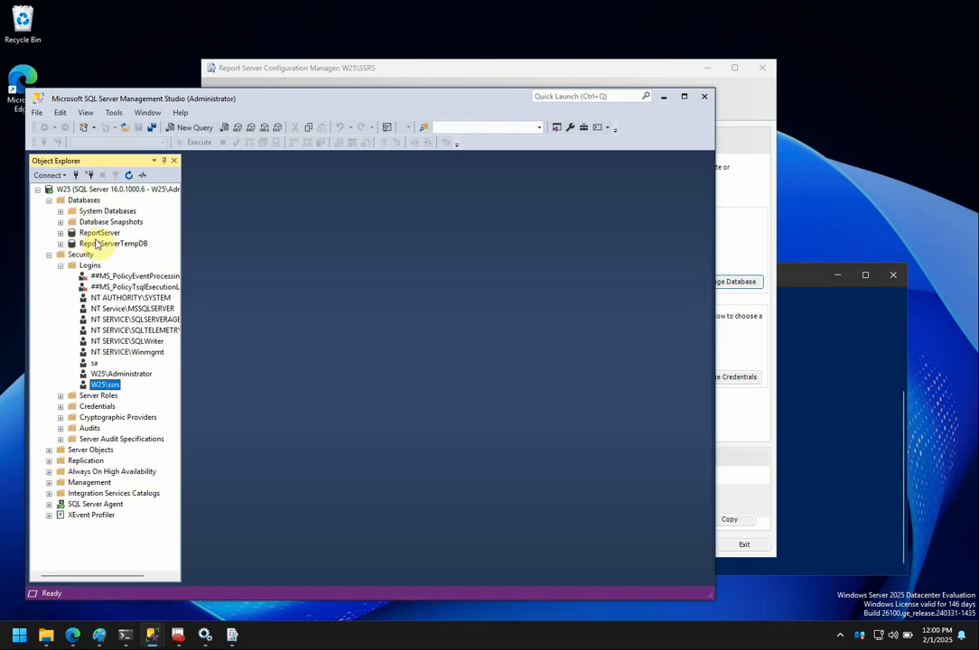
Briefly re-check ReportServerTempDB, then bring up the SSRS login's context menu again.
{"action": "left_click", "coordinate": [60, 245]}
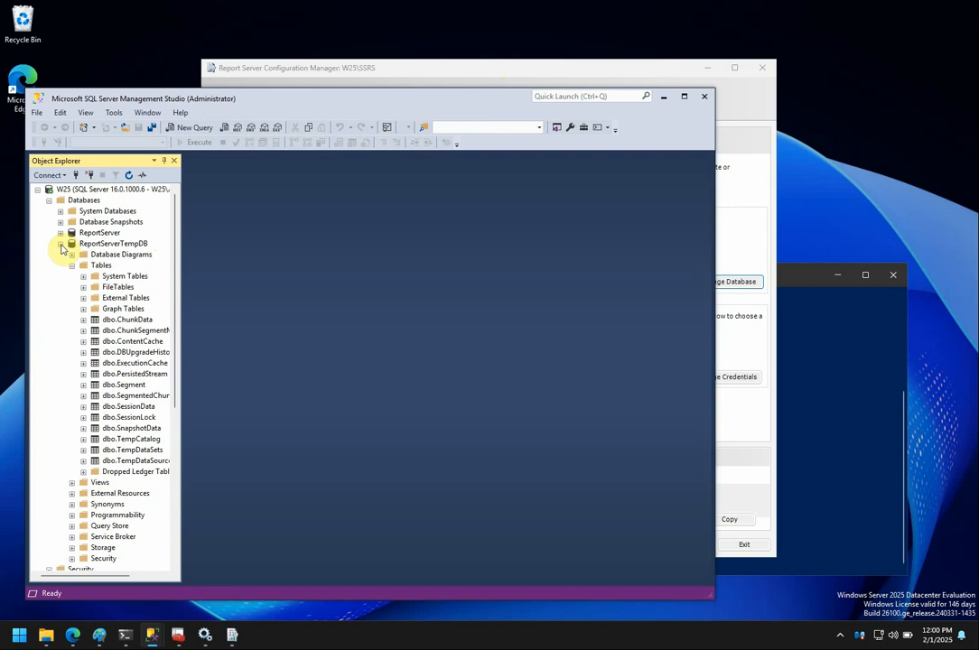
{"action": "left_click", "coordinate": [61, 244]}
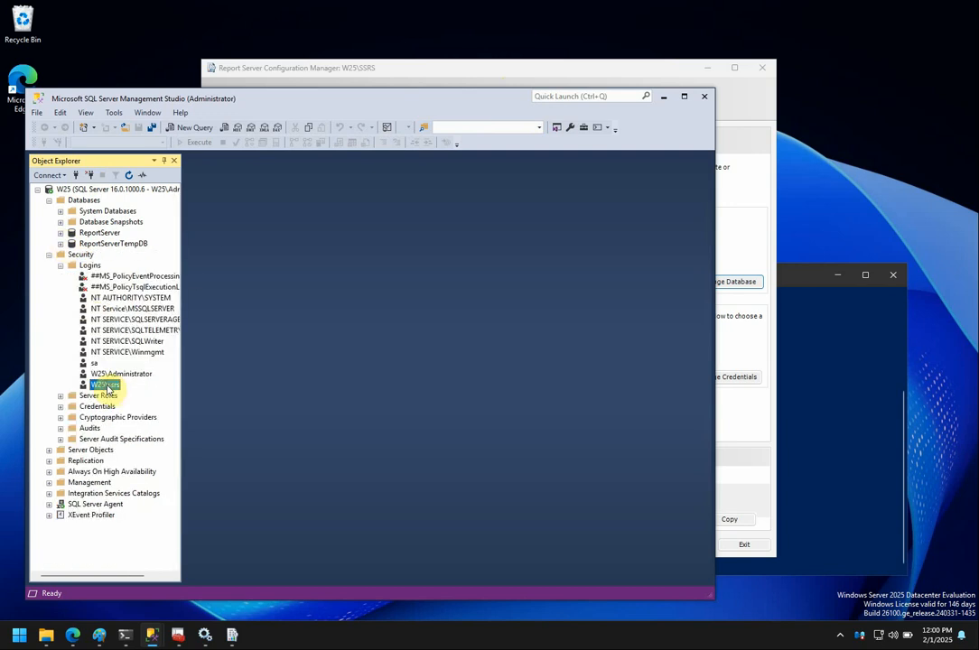
{"action": "right_click", "coordinate": [110, 386]}
{"action": "left_click", "coordinate": [136, 530]}
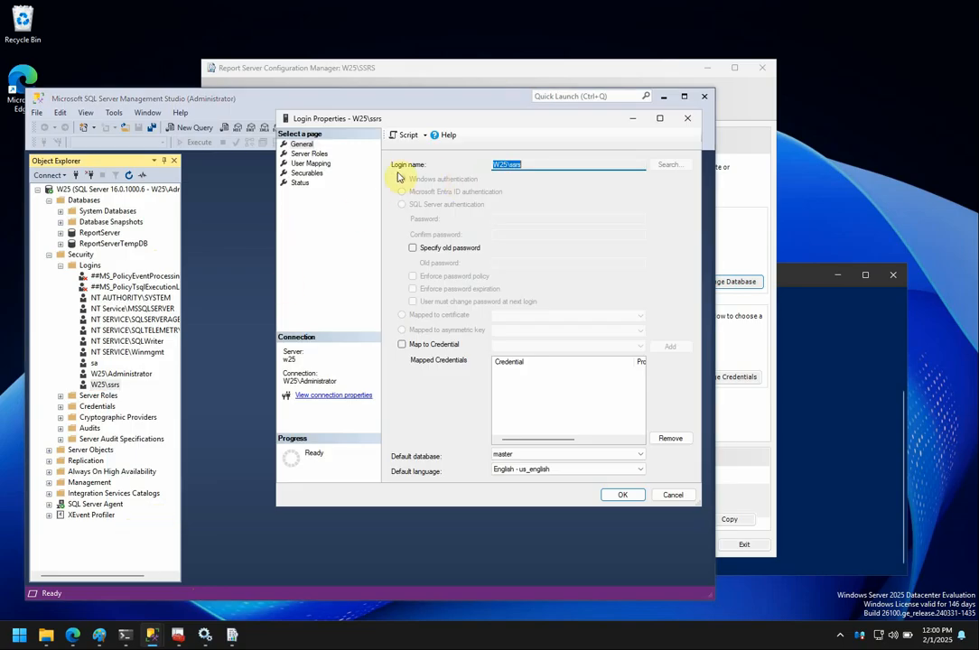
{"action": "left_click", "coordinate": [316, 156]}
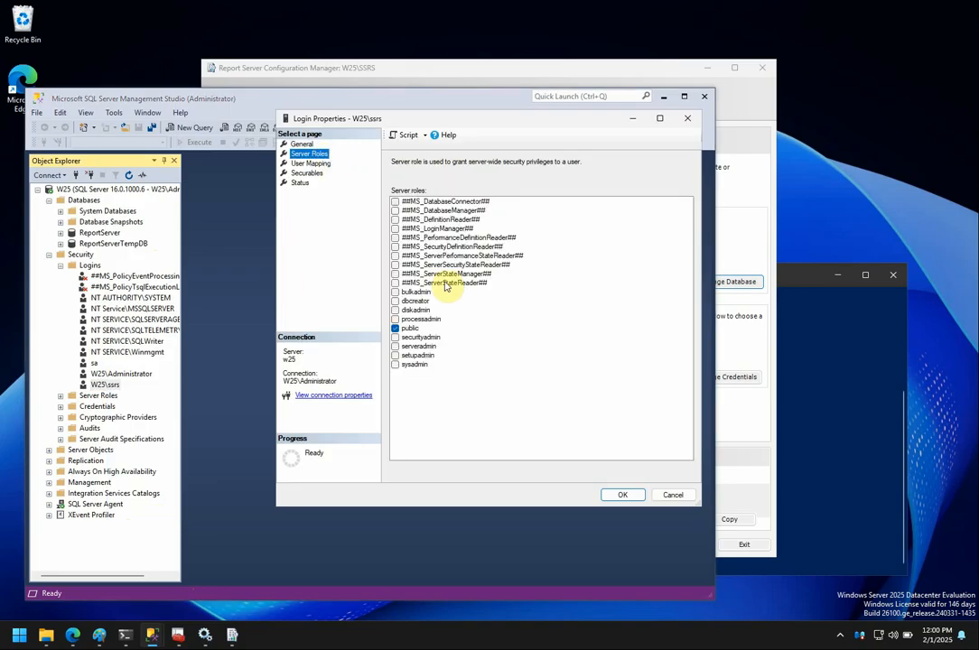
{"action": "left_click", "coordinate": [318, 163]}
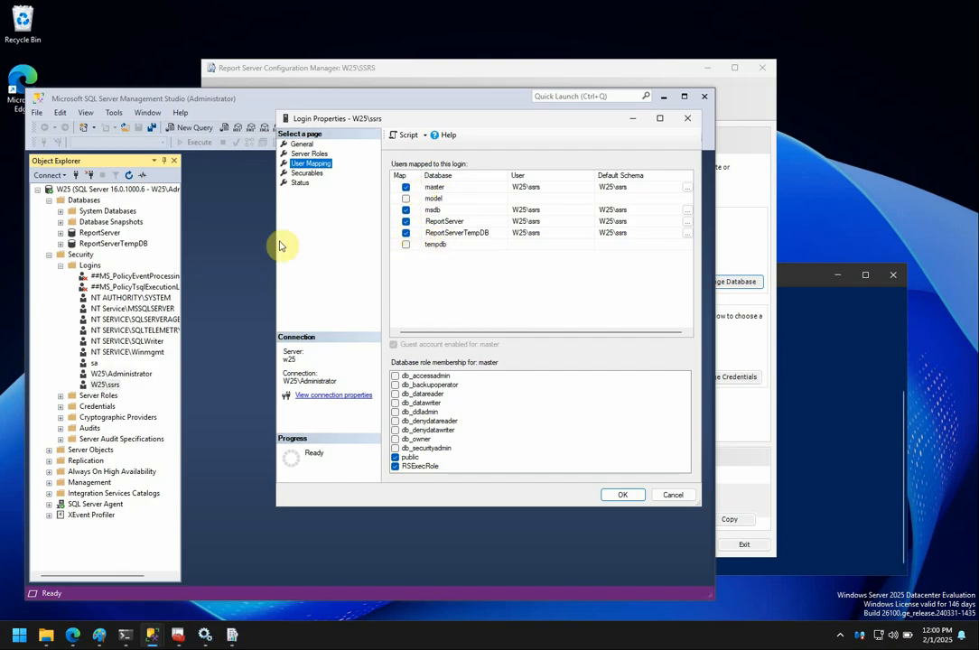
{"action": "left_click", "coordinate": [444, 189]}
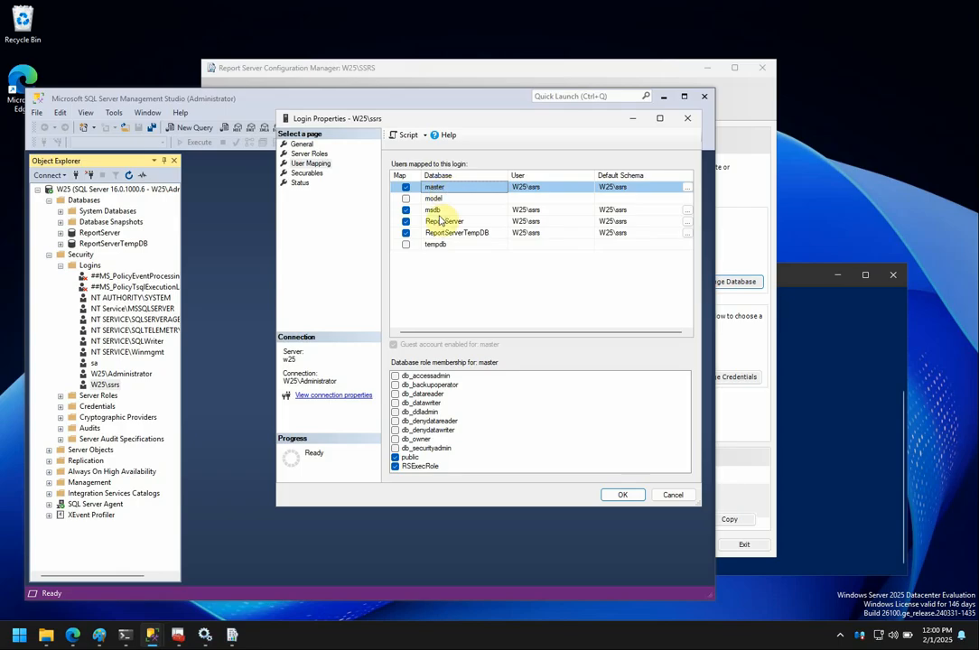
{"action": "left_click", "coordinate": [436, 212]}
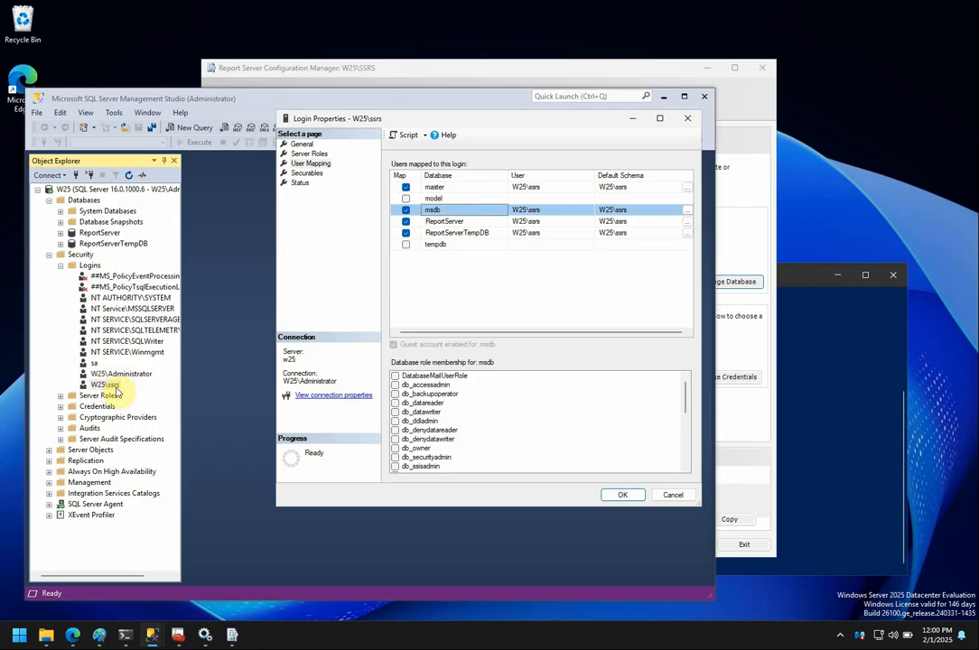
{"action": "left_click_drag", "start_coordinate": [683, 398], "coordinate": [694, 465]}
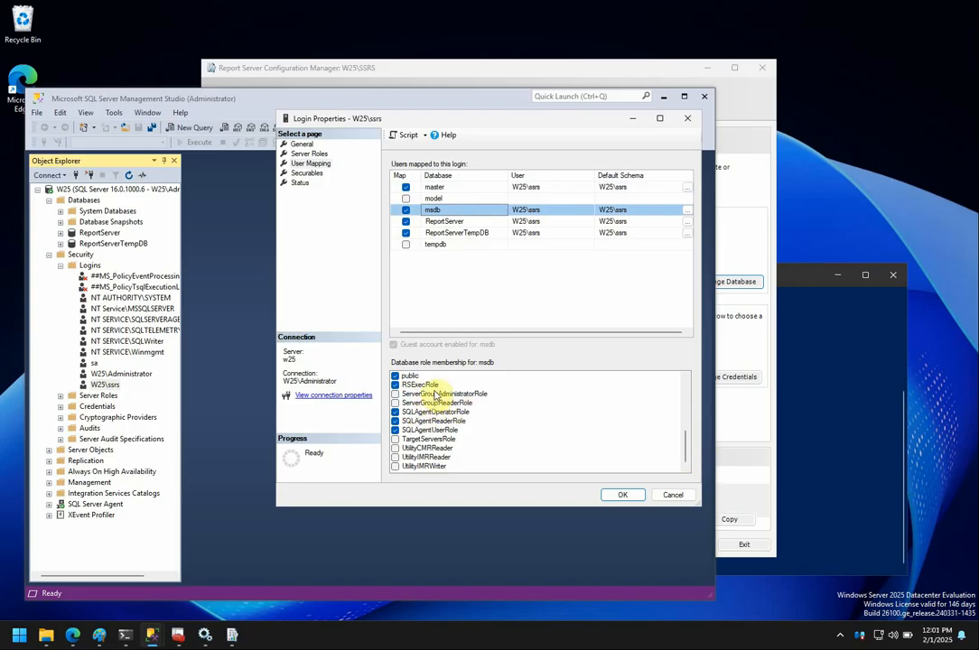
{"action": "scroll", "coordinate": [684, 397], "scroll_direction": "up", "scroll_amount": 6}
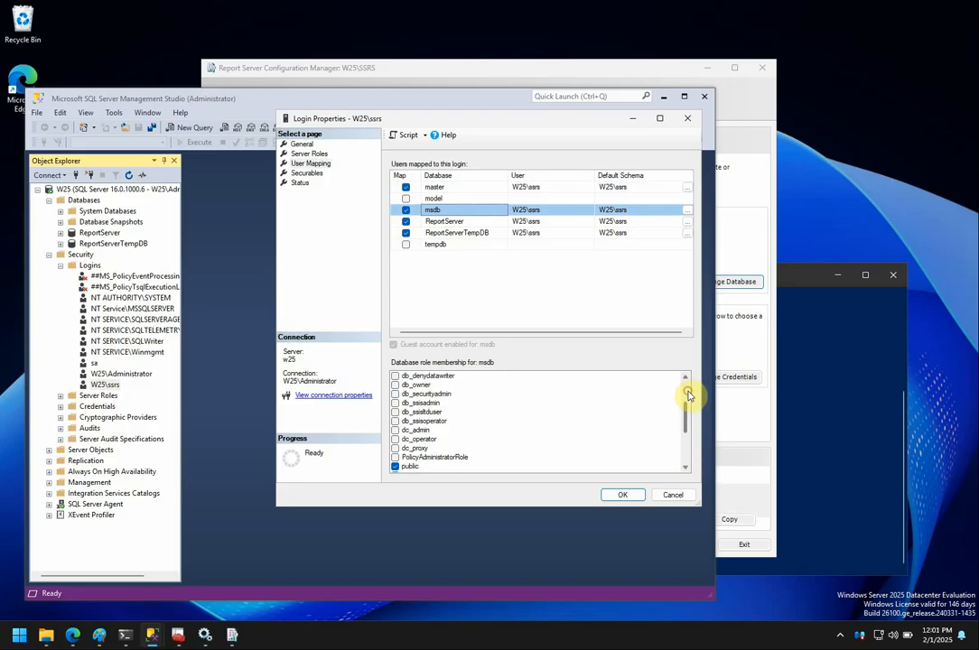
{"action": "left_click", "coordinate": [452, 223]}
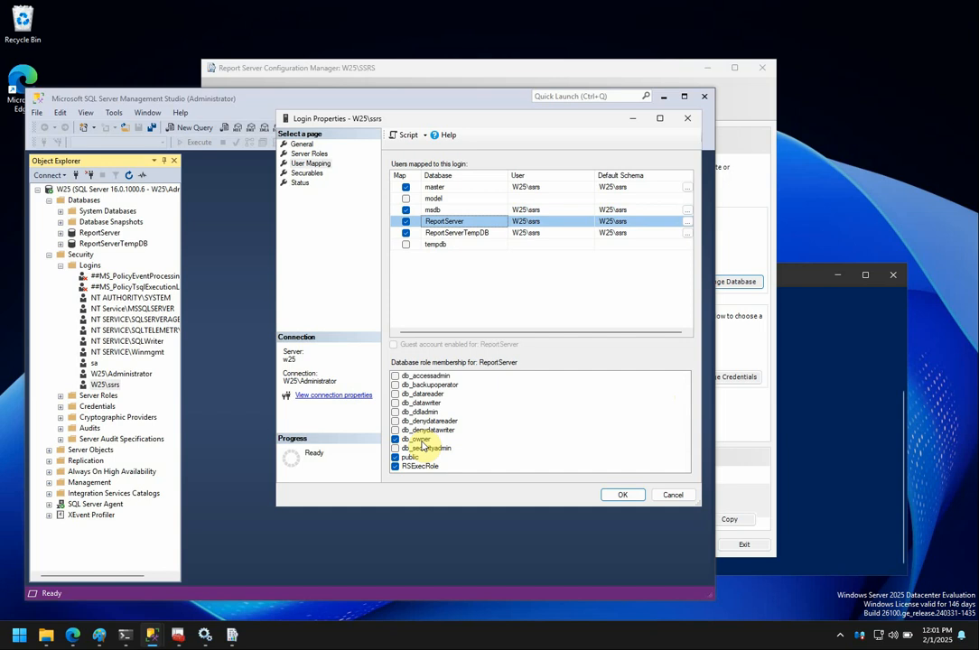
{"action": "left_click", "coordinate": [394, 233]}
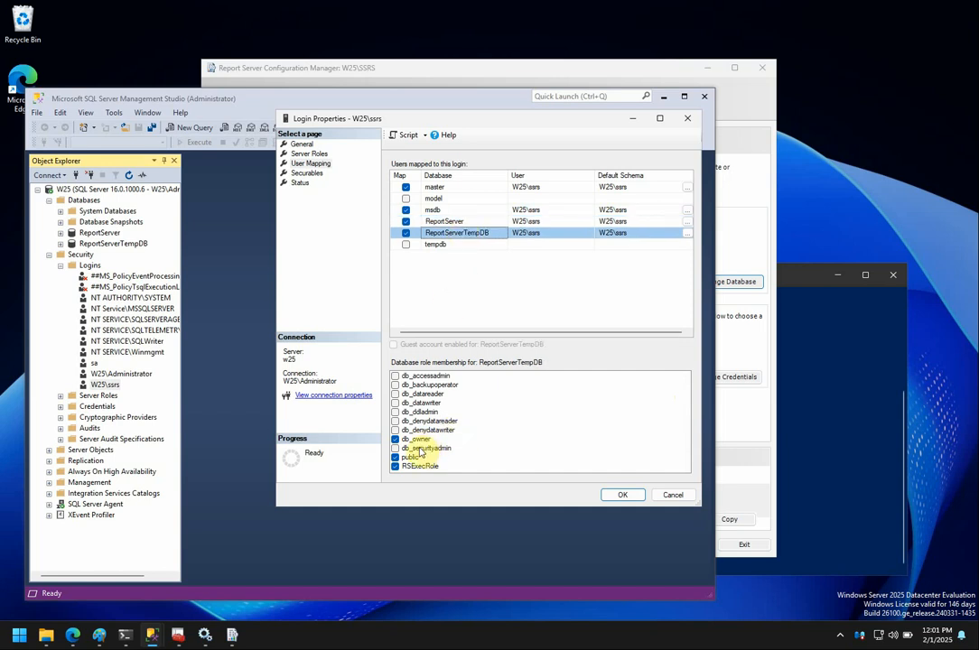
{"action": "left_click", "coordinate": [444, 223]}
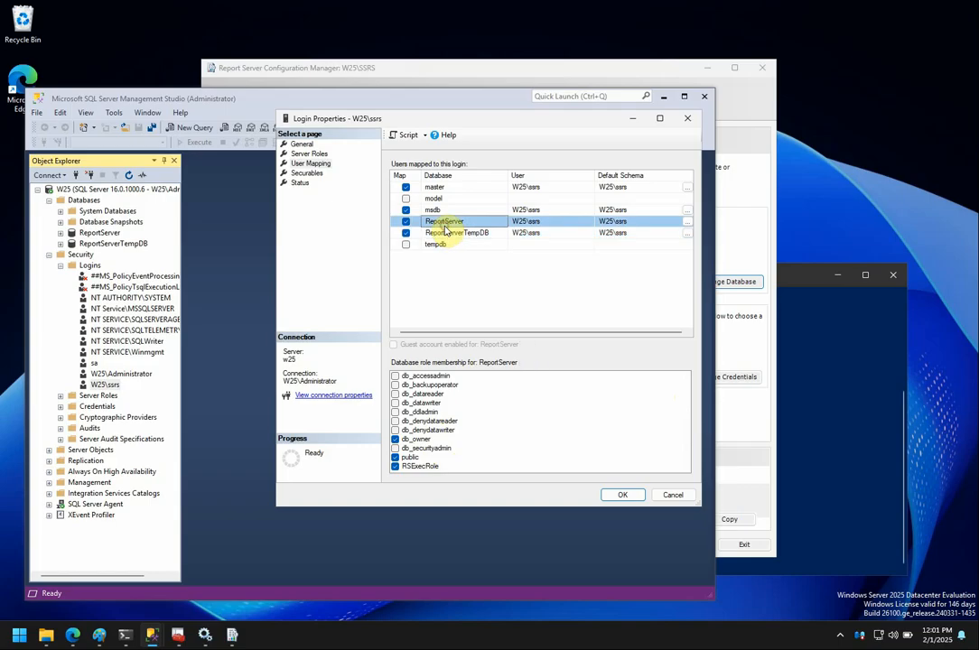
{"action": "left_click", "coordinate": [437, 210]}
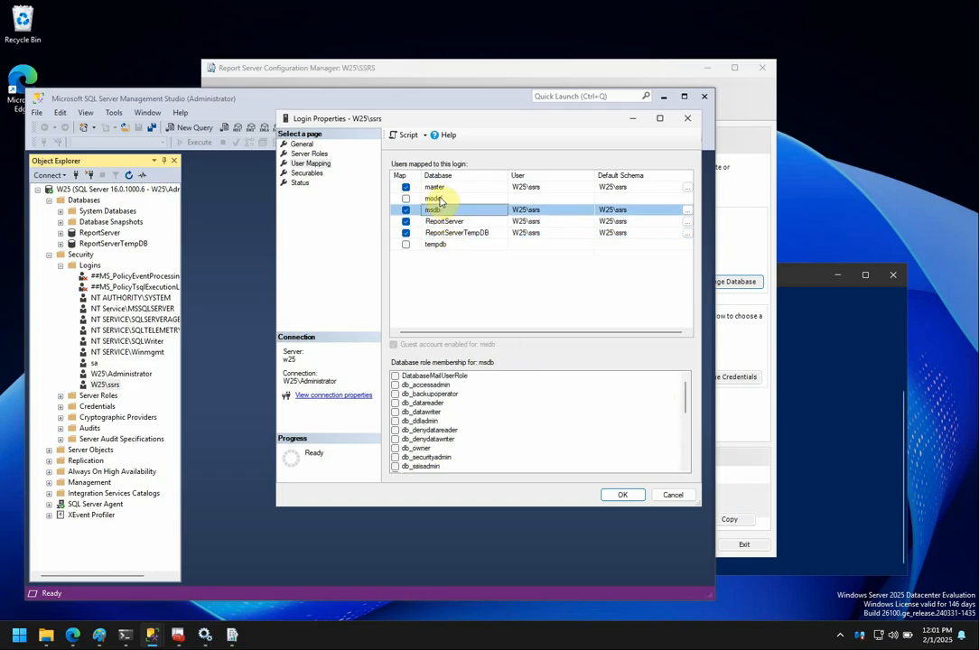
{"action": "left_click", "coordinate": [437, 188]}
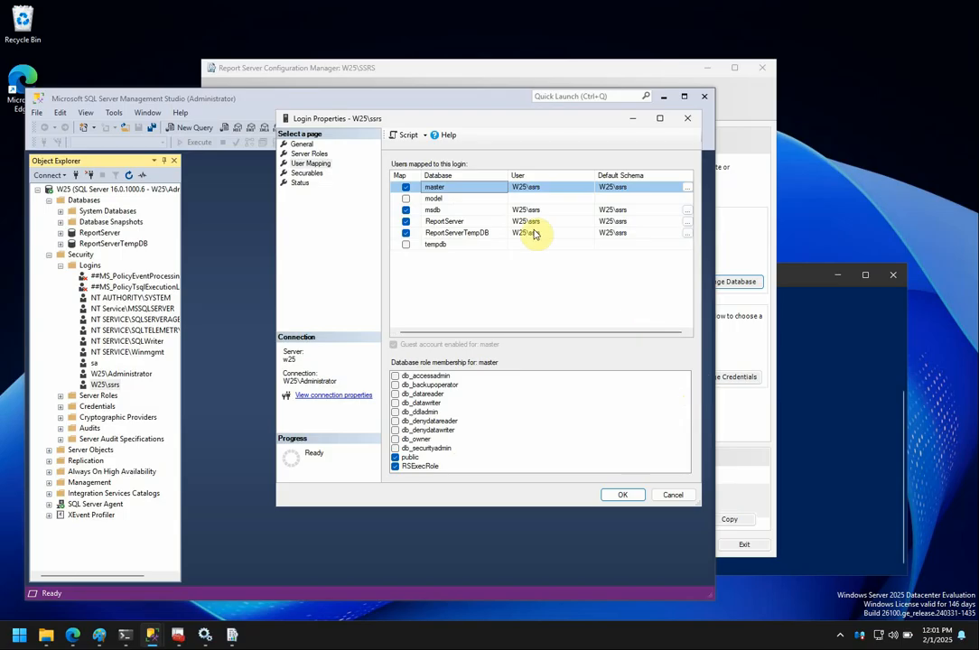
{"action": "left_click", "coordinate": [448, 209]}
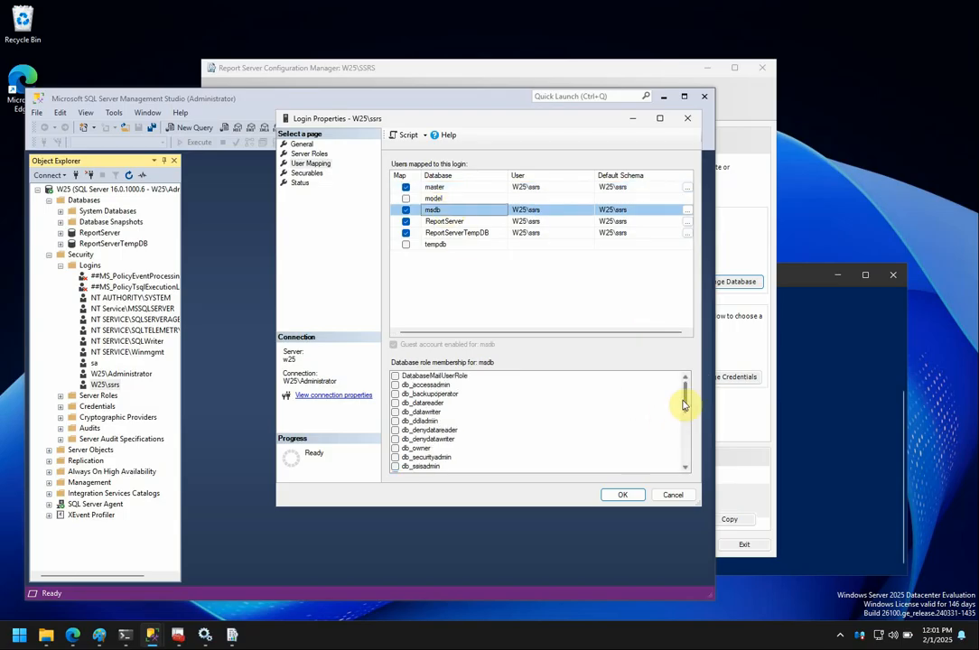
{"action": "mouse_move", "coordinate": [687, 397]}
{"action": "left_mouse_down"}
{"action": "mouse_move", "coordinate": [691, 452]}
{"action": "mouse_move", "coordinate": [704, 393]}
{"action": "left_mouse_up"}
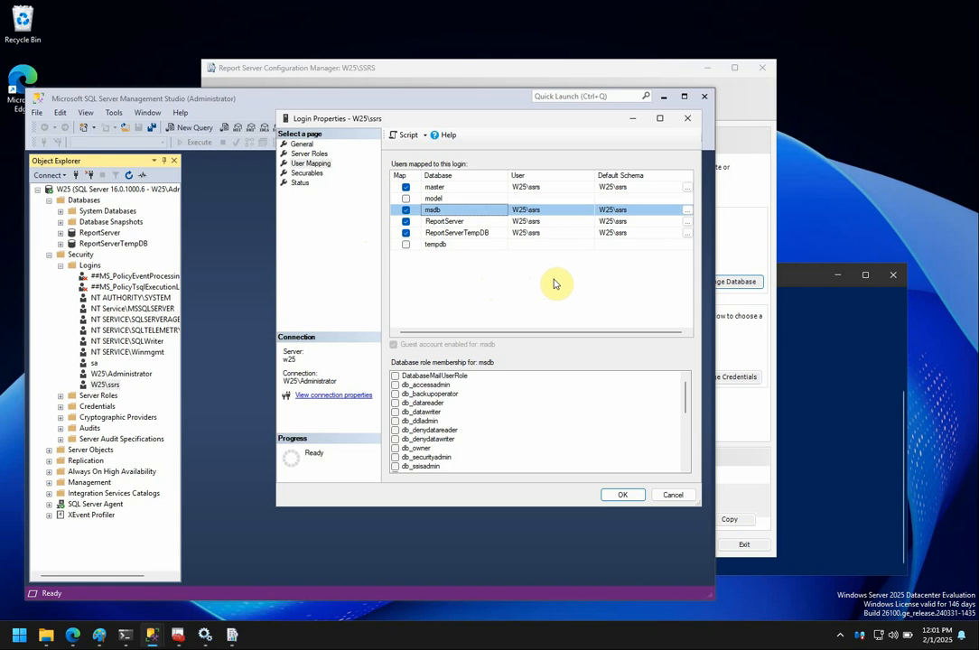
{"action": "left_click", "coordinate": [687, 122]}
Apply the default Web Service URL: ReportServer virtual directory on port 80.
{"action": "left_click", "coordinate": [663, 97]}
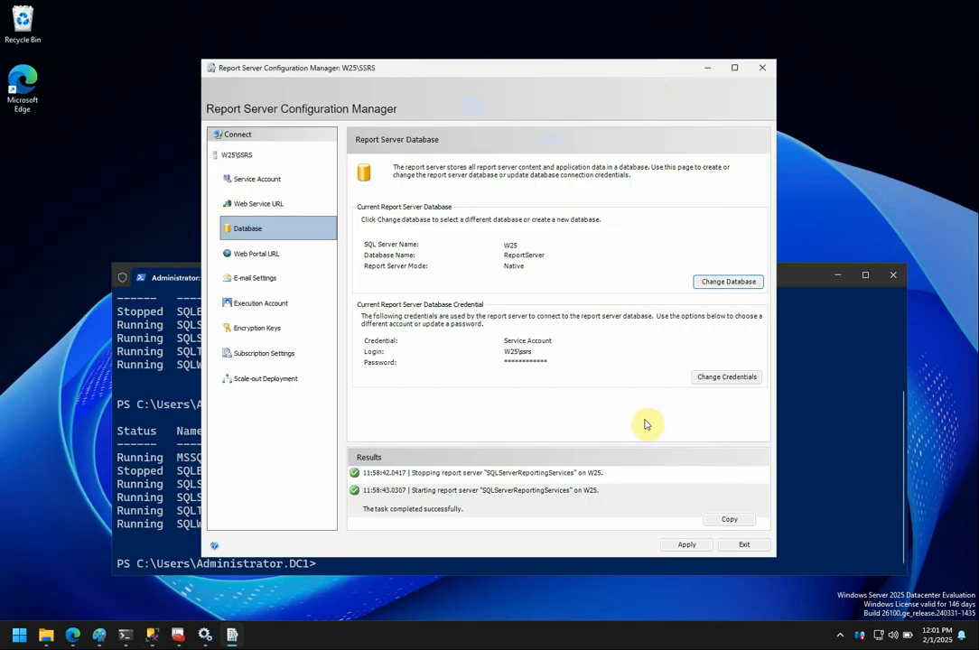
{"action": "left_click", "coordinate": [261, 204]}
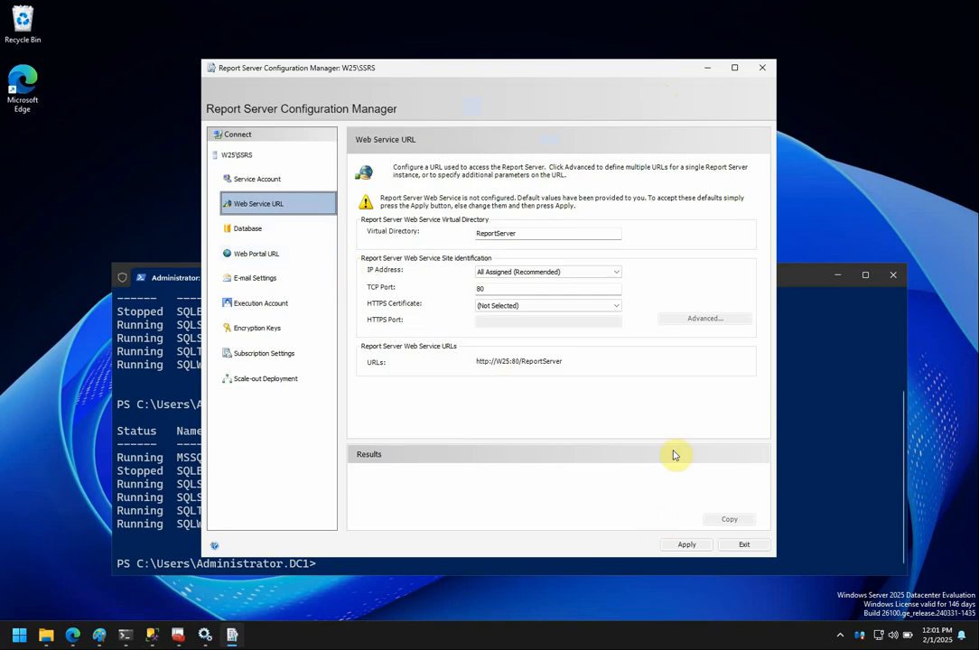
{"action": "left_click", "coordinate": [688, 544]}
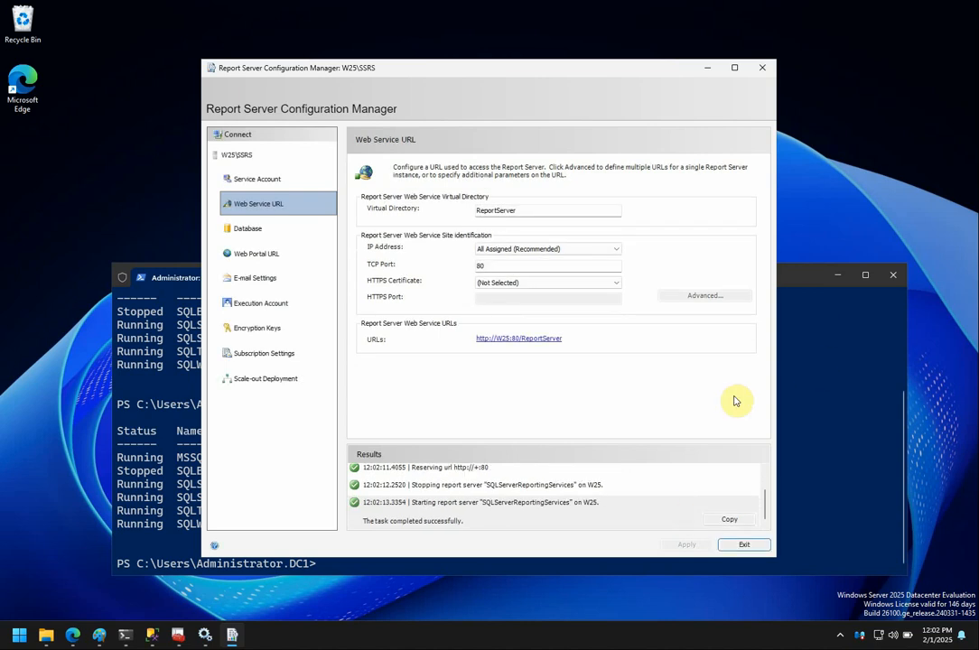
Apply the Reports web portal virtual directory, then go to the Encryption Keys page.
{"action": "left_click", "coordinate": [261, 254]}
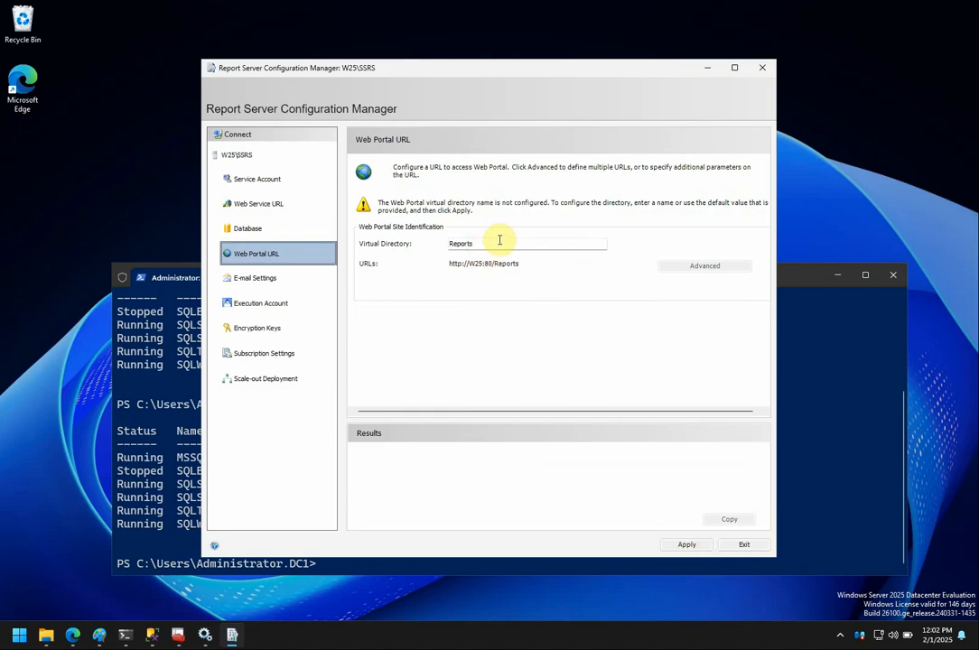
{"action": "left_click", "coordinate": [684, 545]}
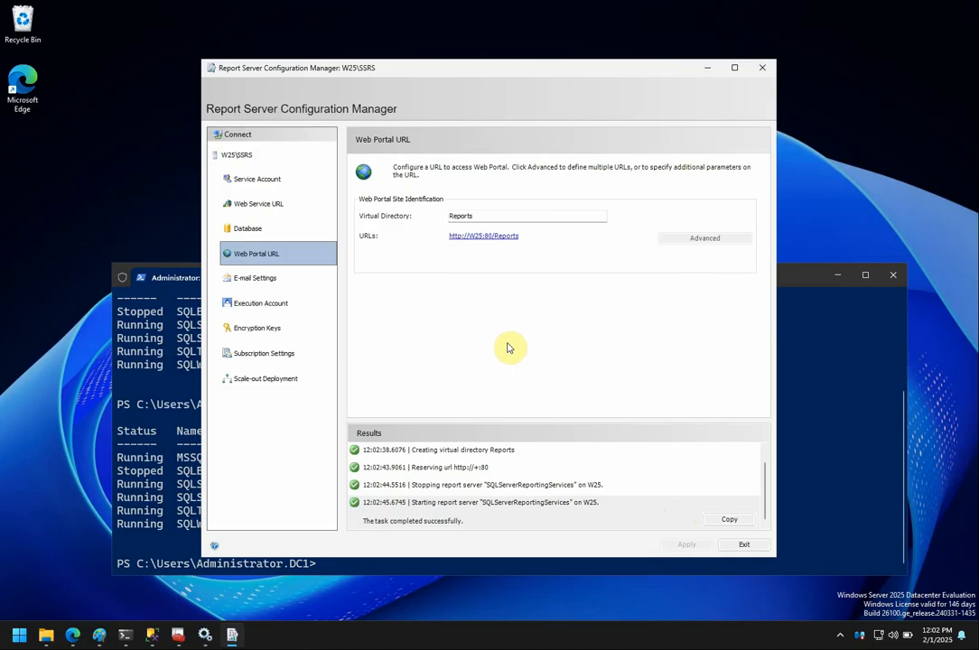
{"action": "left_click", "coordinate": [267, 331]}
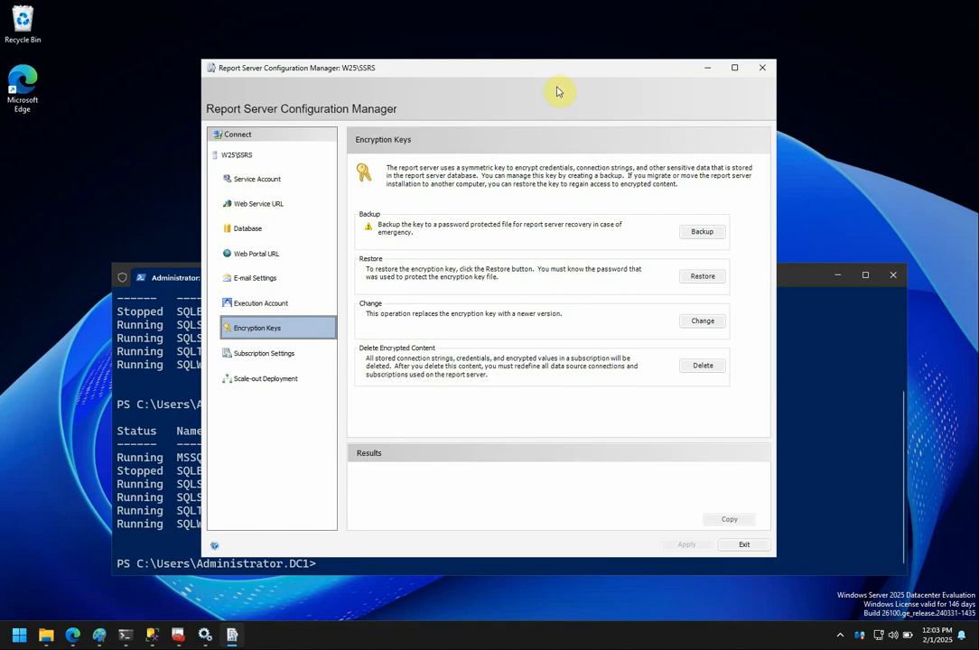
Start the encryption key backup and choose w25_ssrs.snk in Documents as the file.
{"action": "left_click_drag", "start_coordinate": [544, 72], "coordinate": [487, 56]}
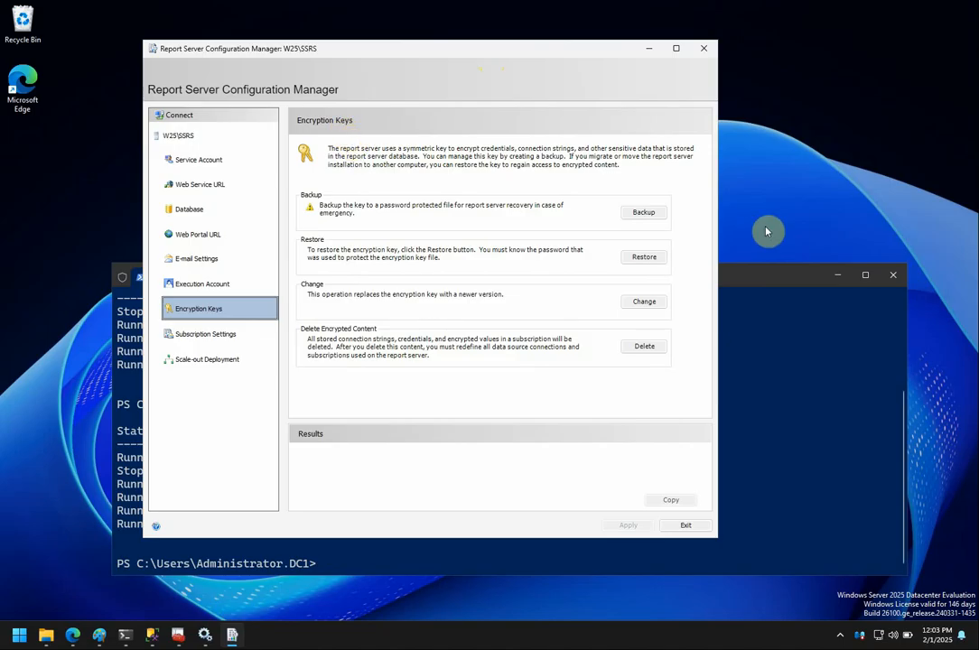
{"action": "left_click", "coordinate": [644, 214]}
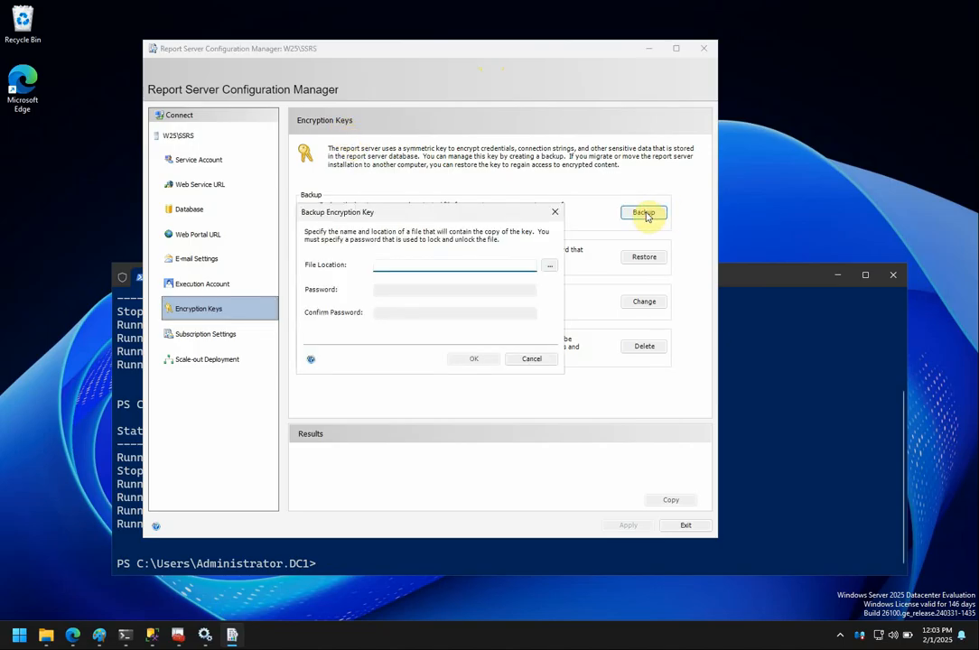
{"action": "left_click", "coordinate": [550, 266]}
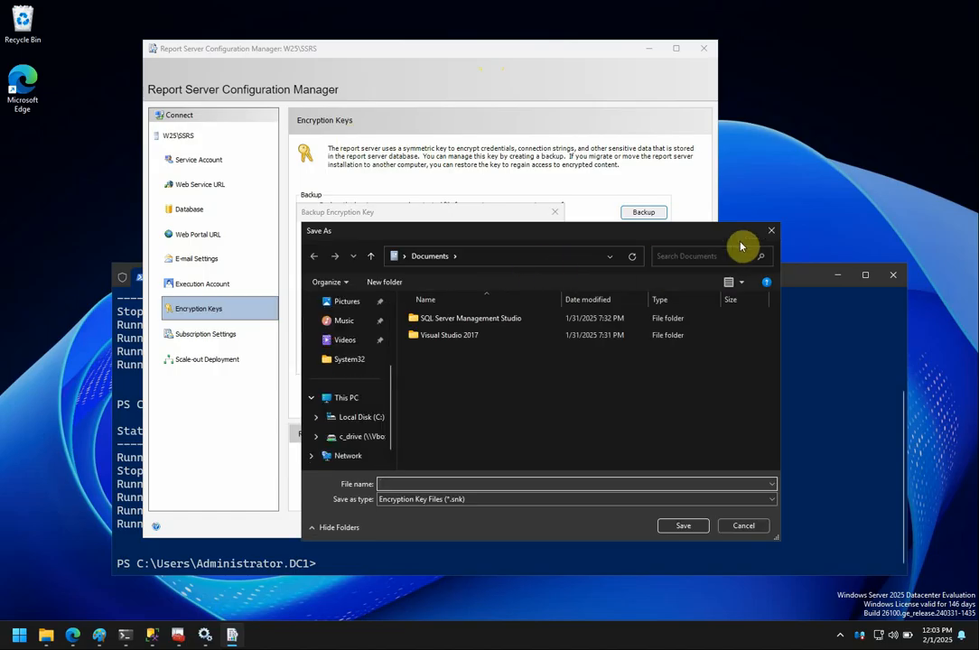
{"action": "left_click", "coordinate": [772, 232]}
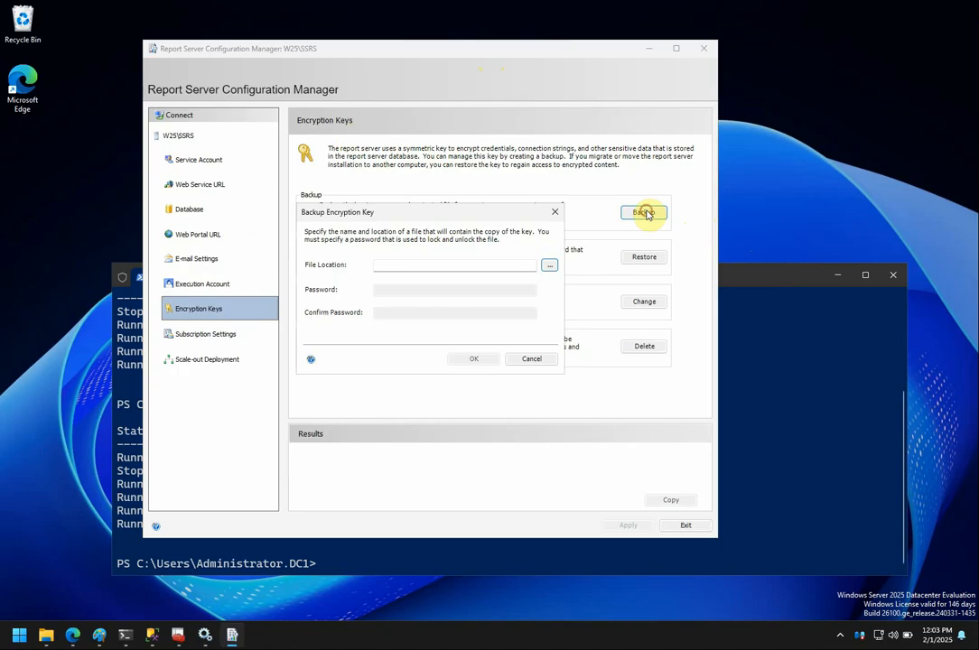
{"action": "left_click", "coordinate": [550, 269]}
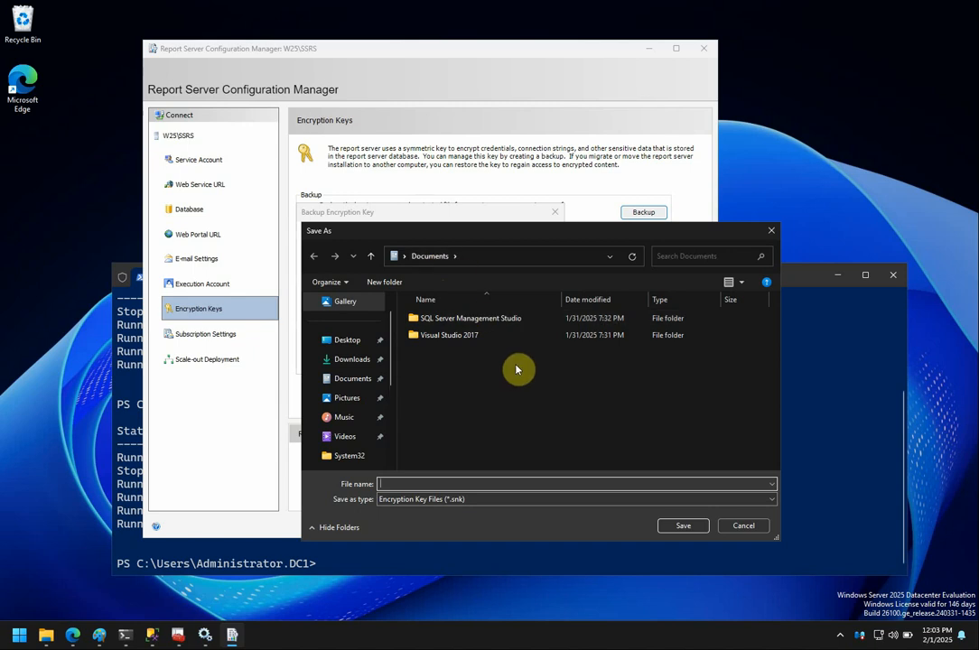
{"action": "type", "text": "25_"}
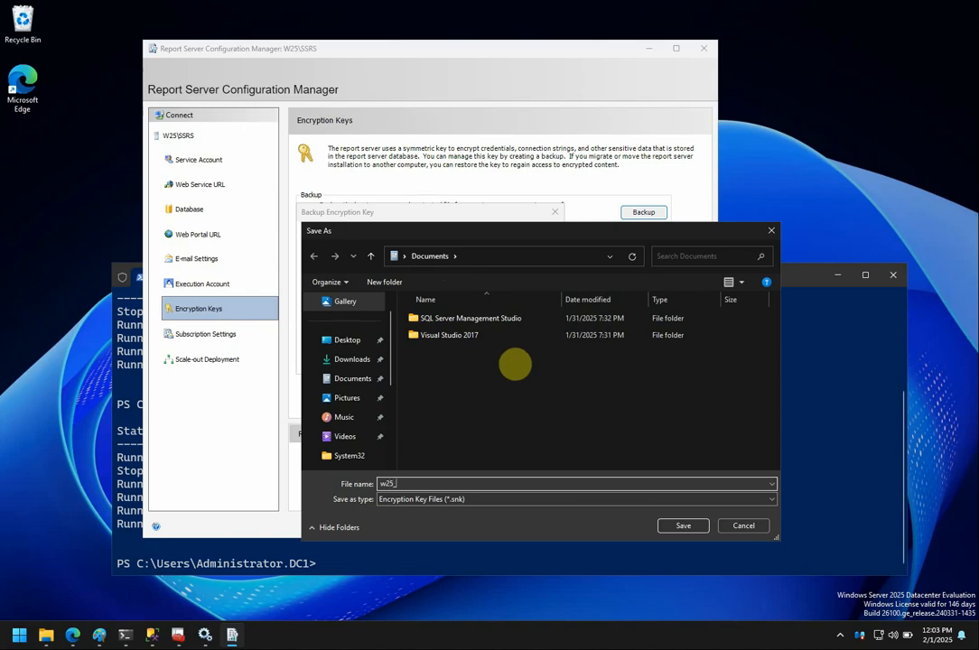
{"action": "type", "text": "sr"}
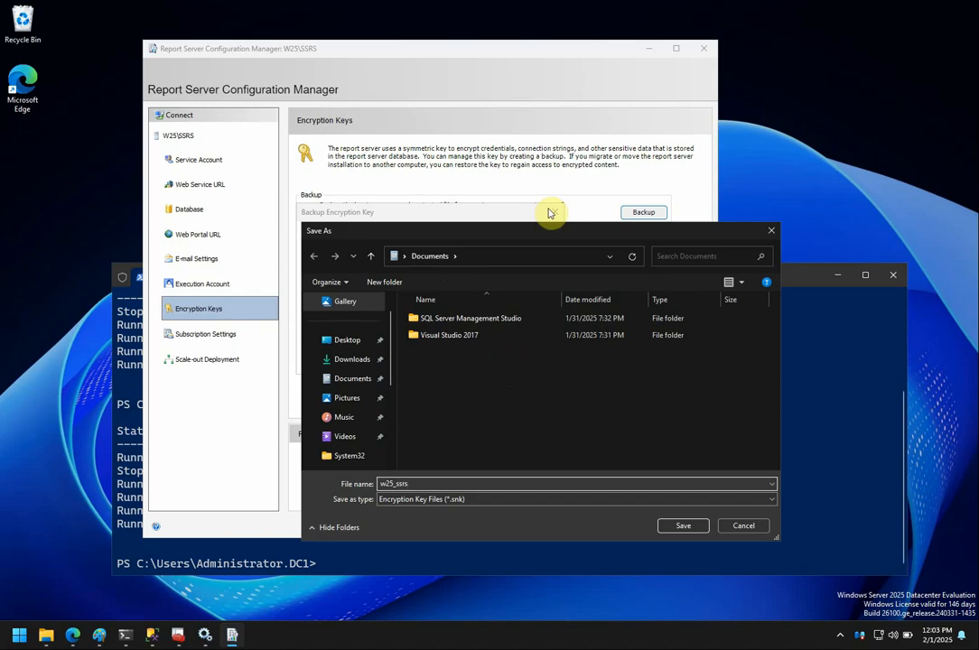
{"action": "left_click", "coordinate": [684, 528]}
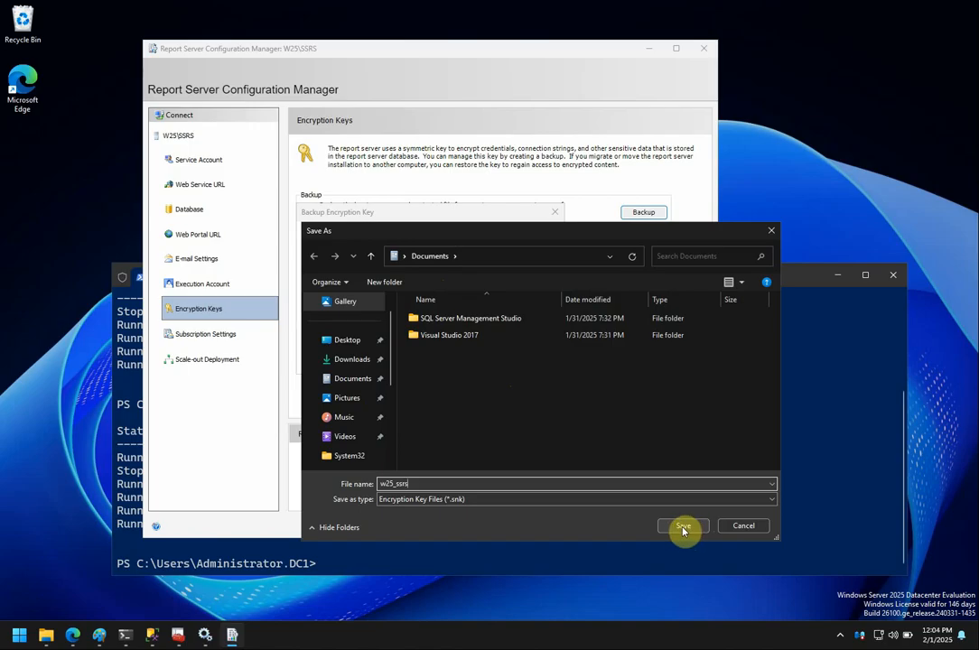
{"action": "left_click", "coordinate": [683, 527]}
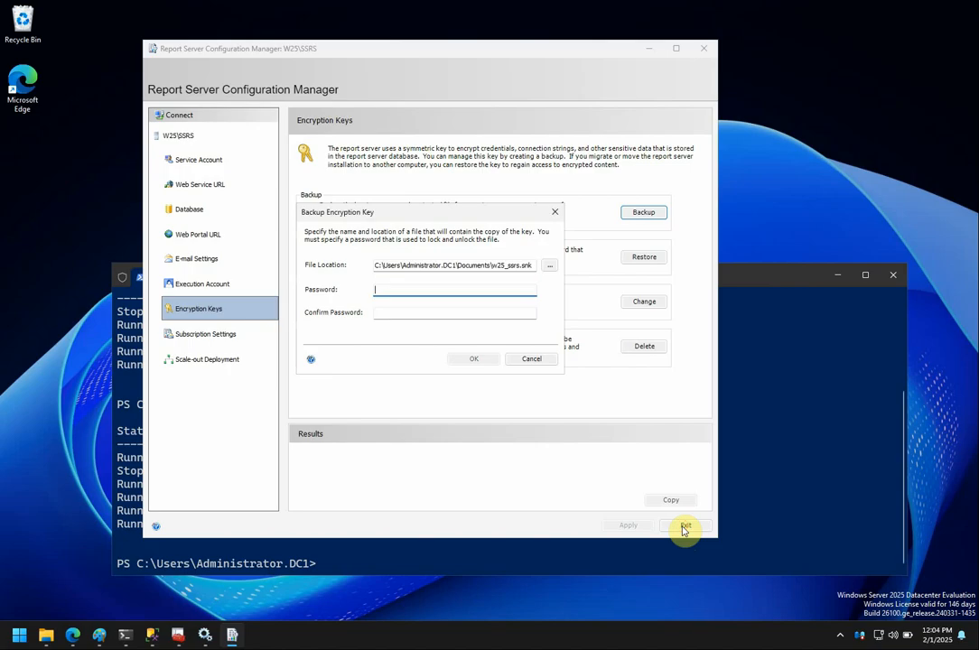
Enter and confirm the backup password, create the backup, and return to Web Service URL.
{"action": "left_click", "coordinate": [482, 287]}
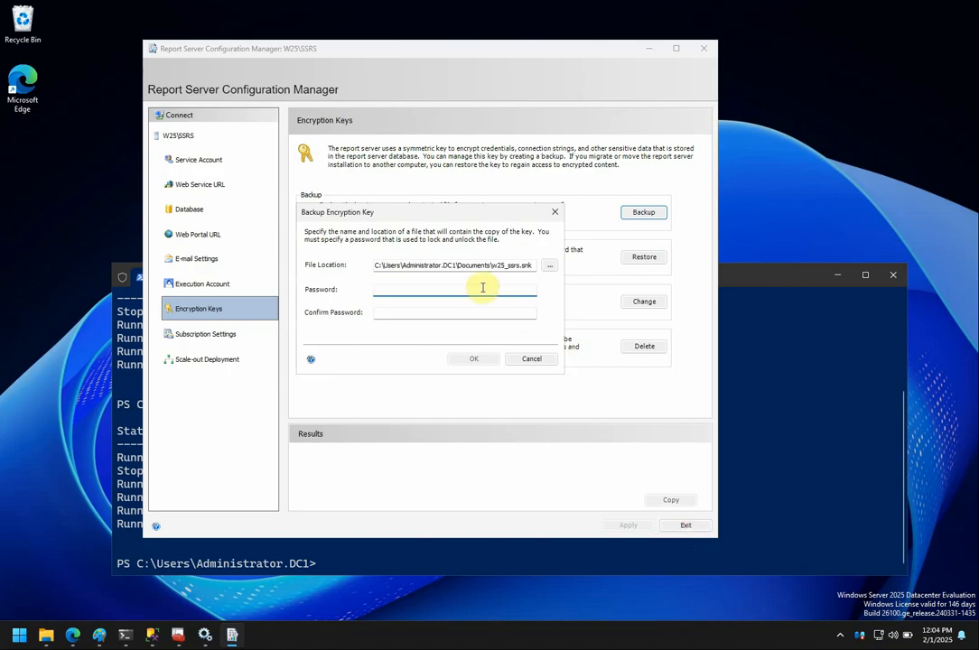
{"action": "type", "text": "P"}
{"action": "key", "text": "BackSpace"}
{"action": "key", "text": "BackSpace"}
{"action": "key", "text": "BackSpace"}
{"action": "key", "text": "BackSpace"}
{"action": "key", "text": "BackSpace"}
{"action": "key", "text": "BackSpace"}
{"action": "key", "text": "BackSpace"}
{"action": "key", "text": "BackSpace"}
{"action": "key", "text": "BackSpace"}
{"action": "type", "text": "P@•••••"}
{"action": "key", "text": "Tab"}
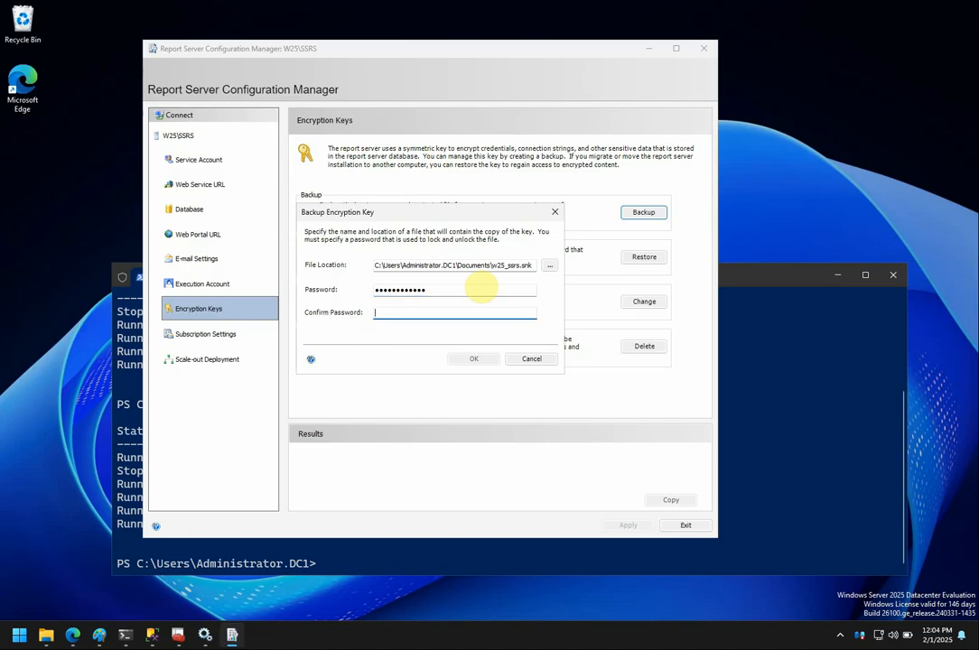
{"action": "type", "text": "P"}
{"action": "left_click", "coordinate": [475, 360]}
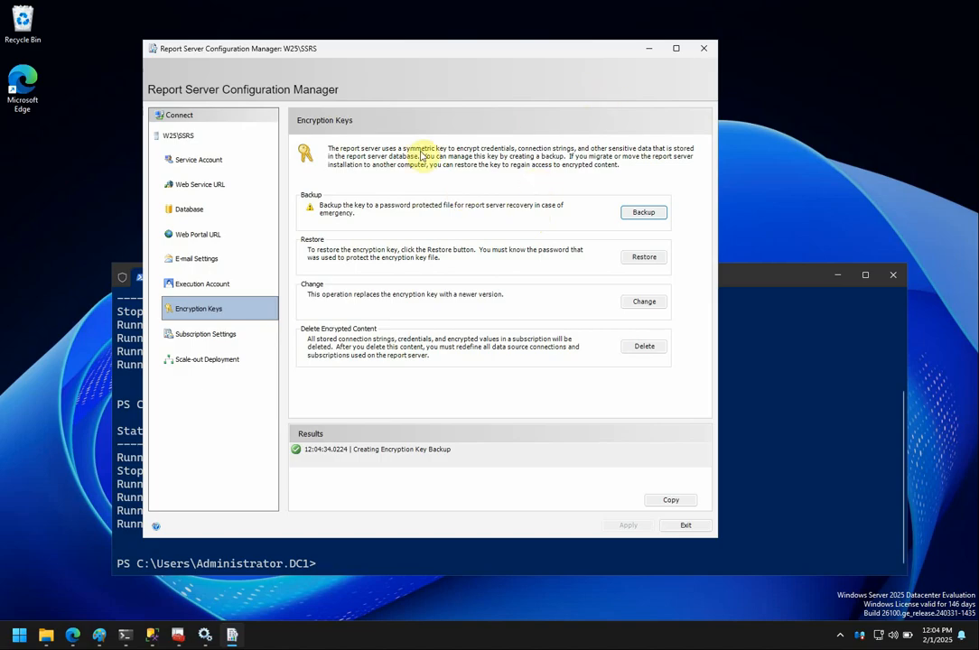
{"action": "left_click", "coordinate": [202, 184]}
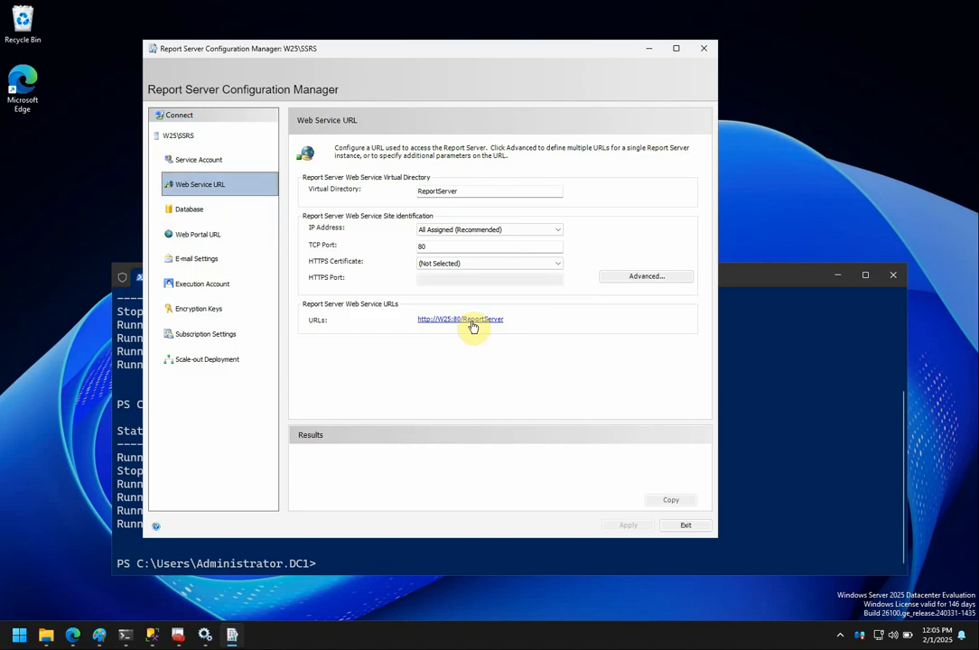
Open the ReportServer URL and sign in with the report server account's user name and password.
{"action": "left_click", "coordinate": [471, 322]}
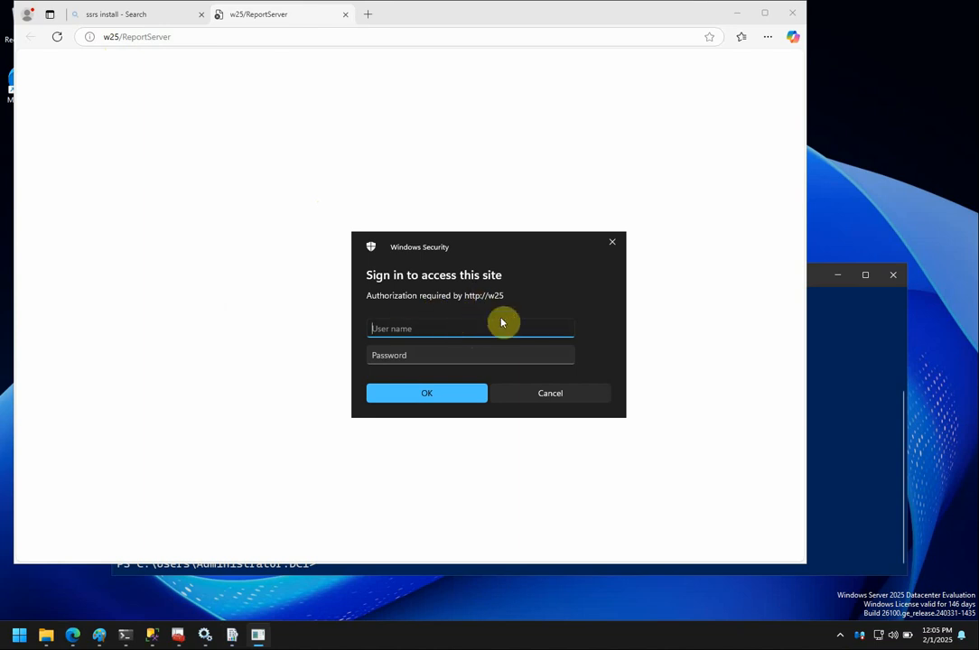
{"action": "type", "text": "w25\\ssrs"}
{"action": "key", "text": "Tab"}
{"action": "type", "text": "•••"}
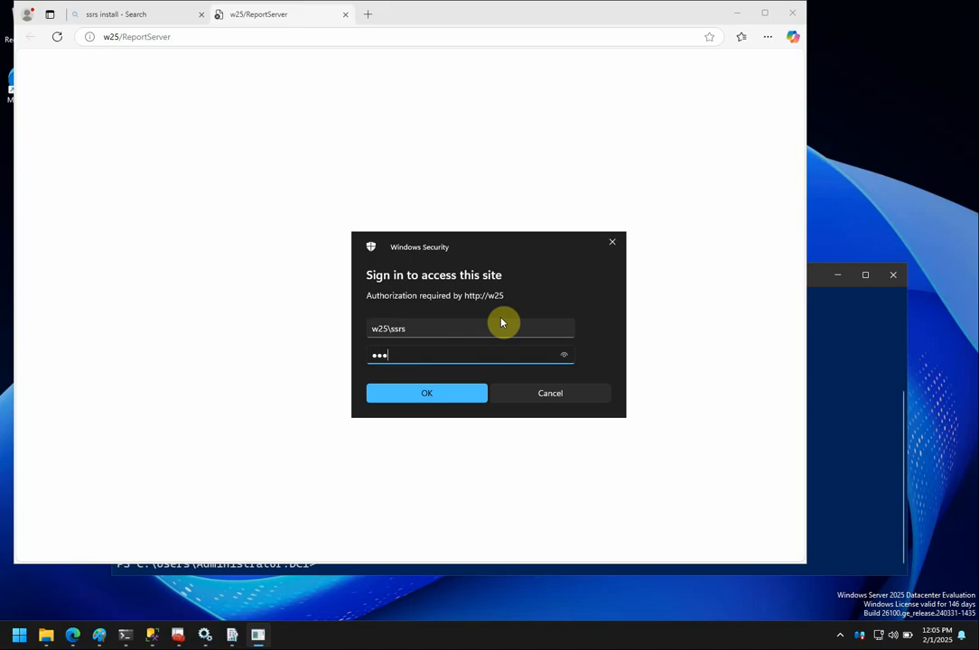
{"action": "type", "text": "•••••••"}
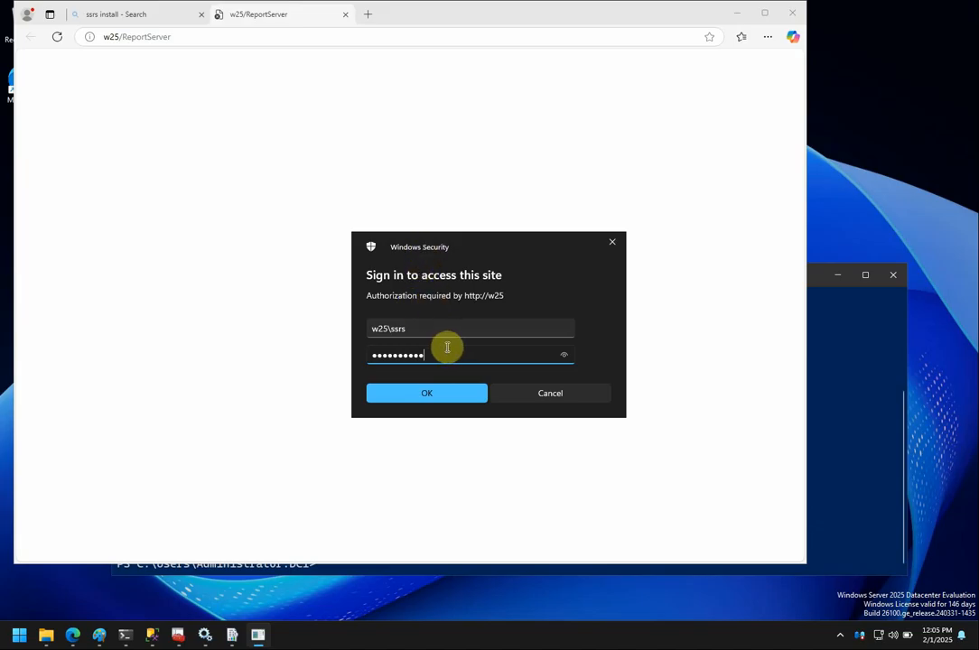
{"action": "left_click", "coordinate": [428, 395]}
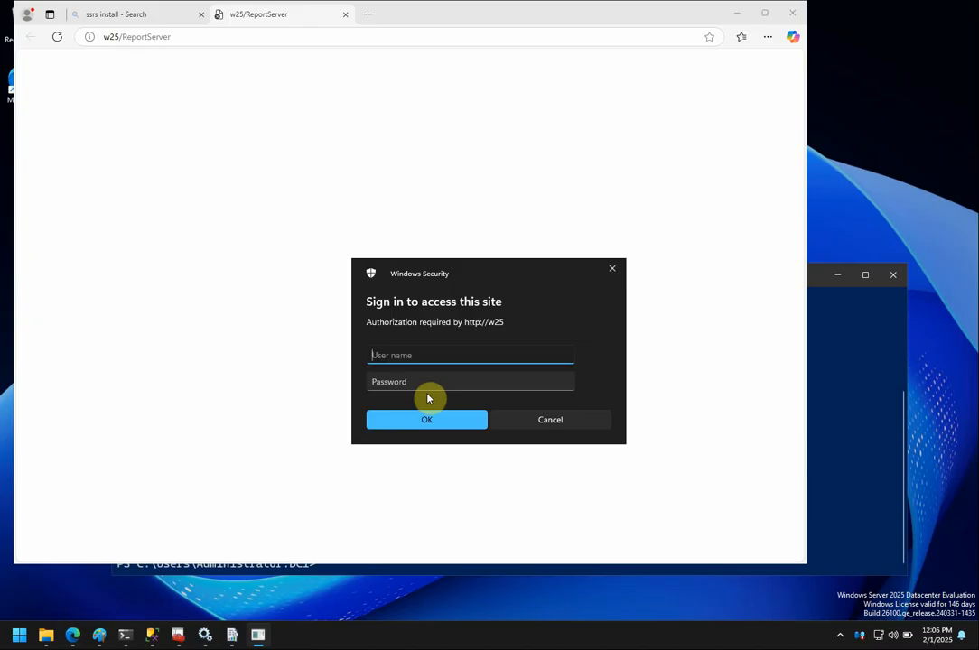
Re-enter the account's user name and password at the repeated Windows Security prompt.
{"action": "type", "text": "w25\\ssrs"}
{"action": "key", "text": "Tab"}
{"action": "type", "text": "•••••"}
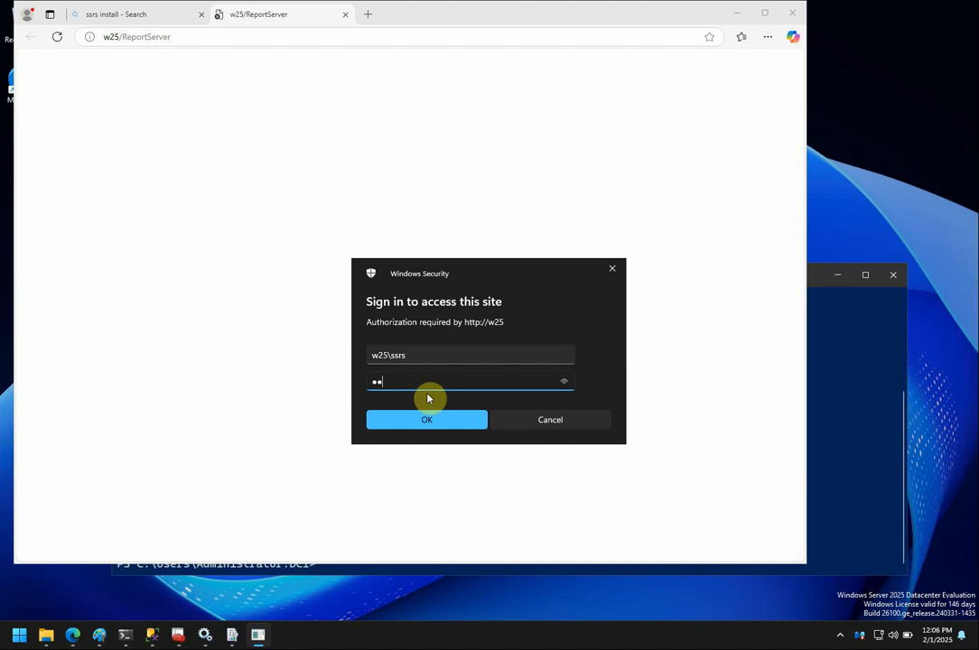
{"action": "type", "text": "•••••••"}
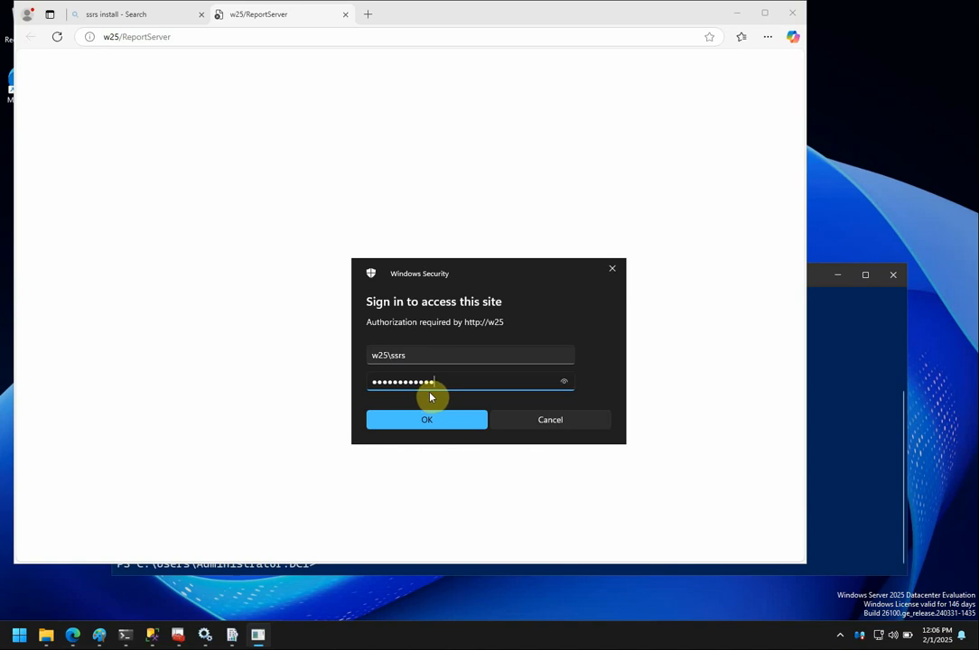
{"action": "left_click", "coordinate": [441, 421]}
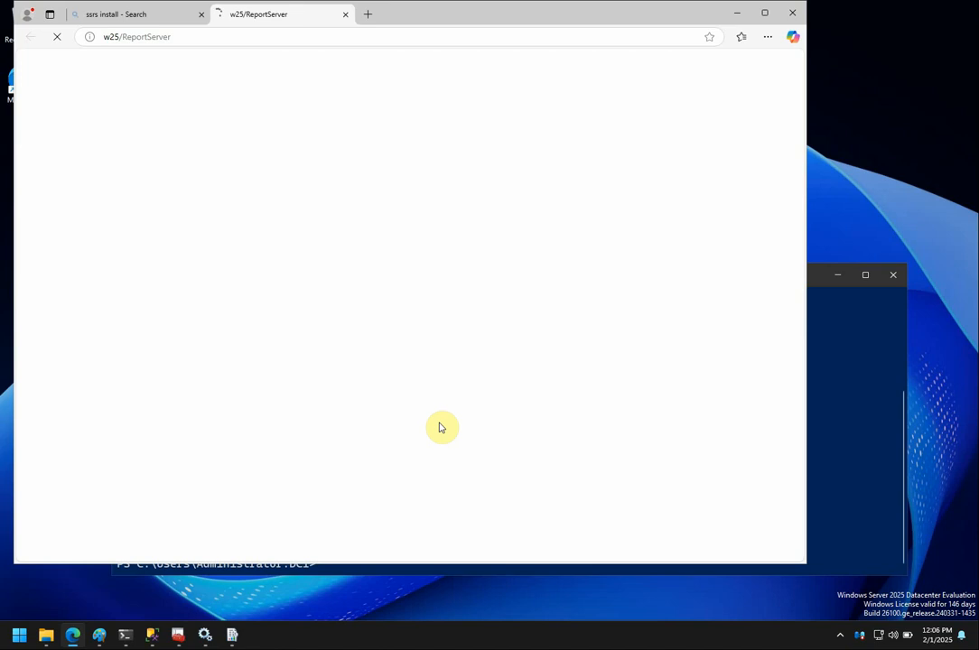
Close Report Server Configuration Manager, relaunch it from the Start menu, and reconnect to W25\SSRS.
{"action": "mouse_move", "coordinate": [233, 635]}
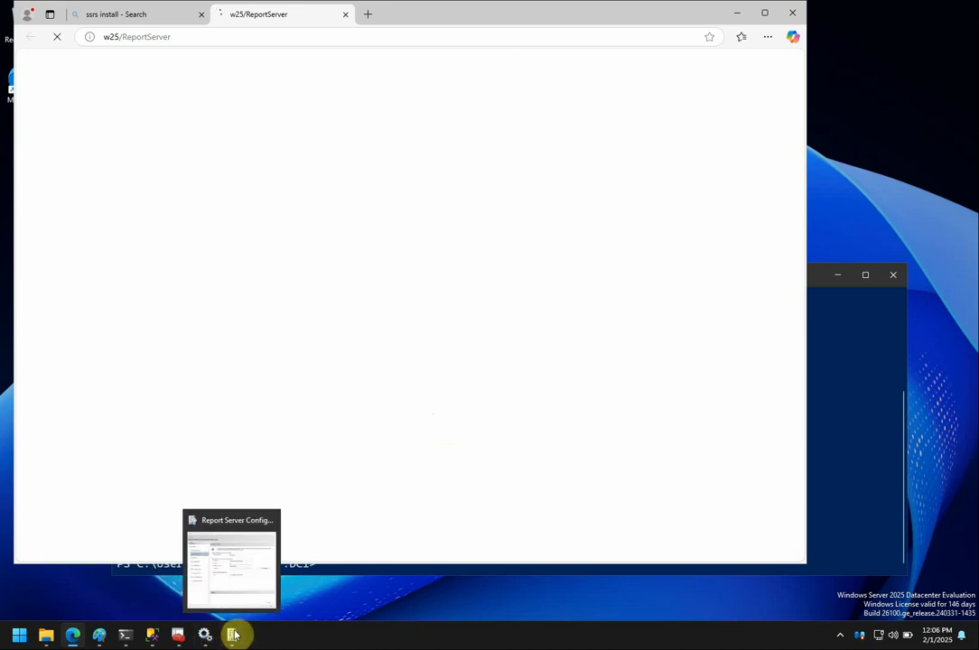
{"action": "left_click", "coordinate": [245, 583]}
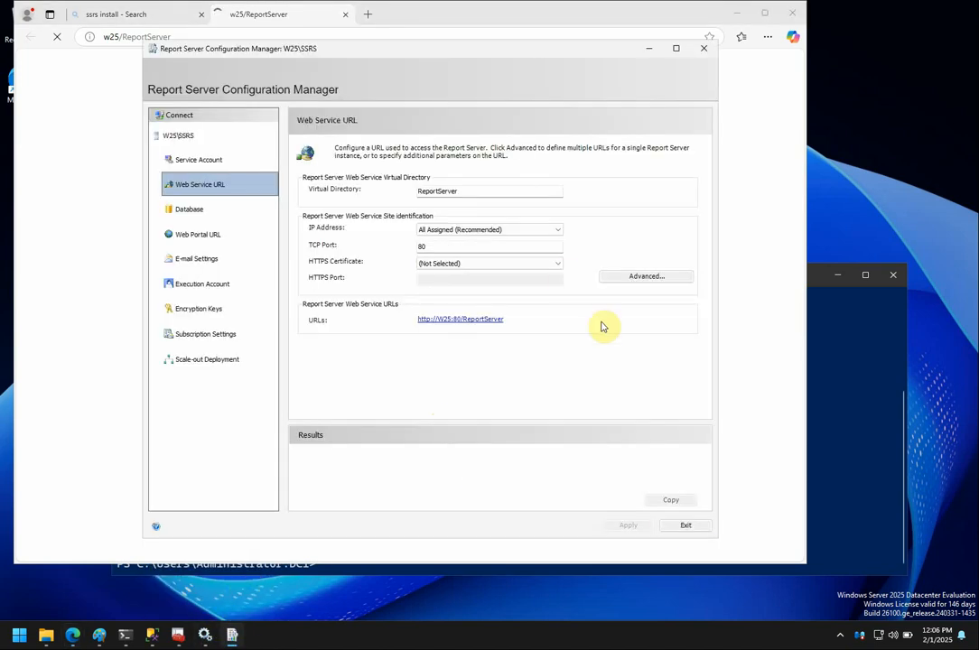
{"action": "left_click", "coordinate": [686, 526]}
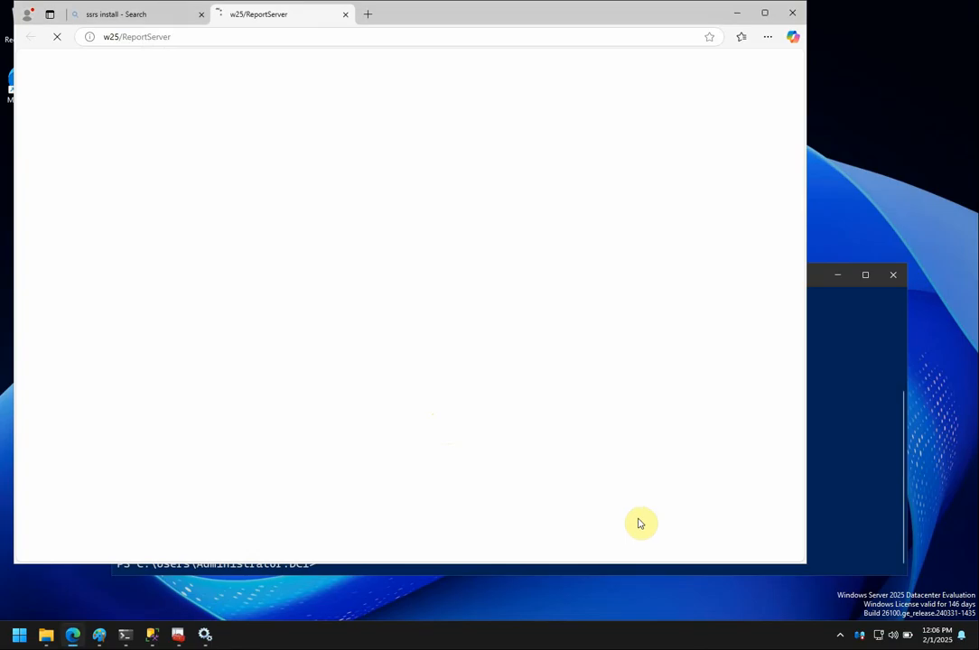
{"action": "mouse_move", "coordinate": [92, 620]}
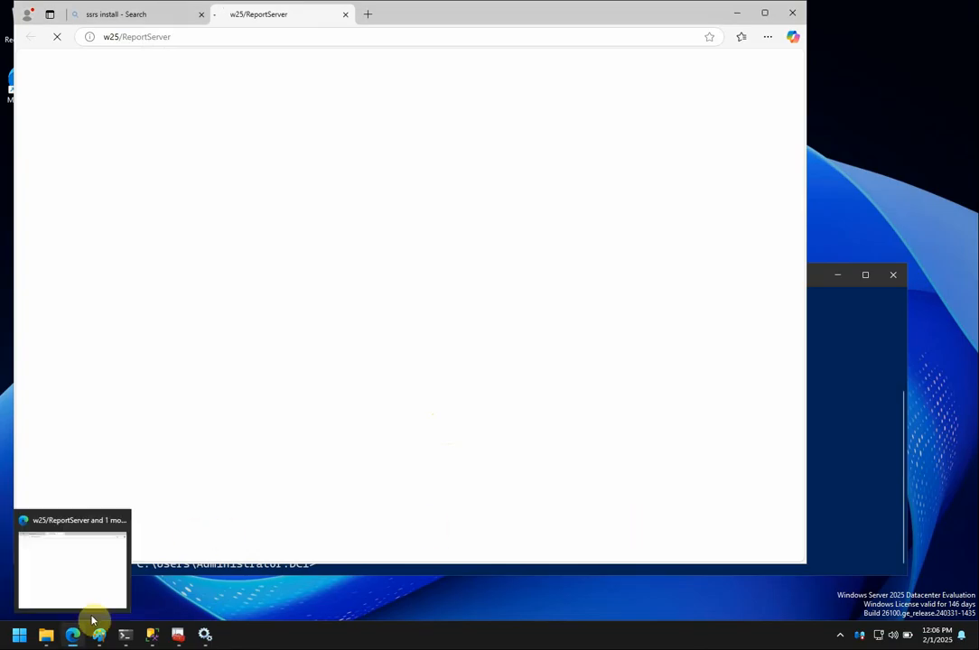
{"action": "left_click", "coordinate": [21, 638]}
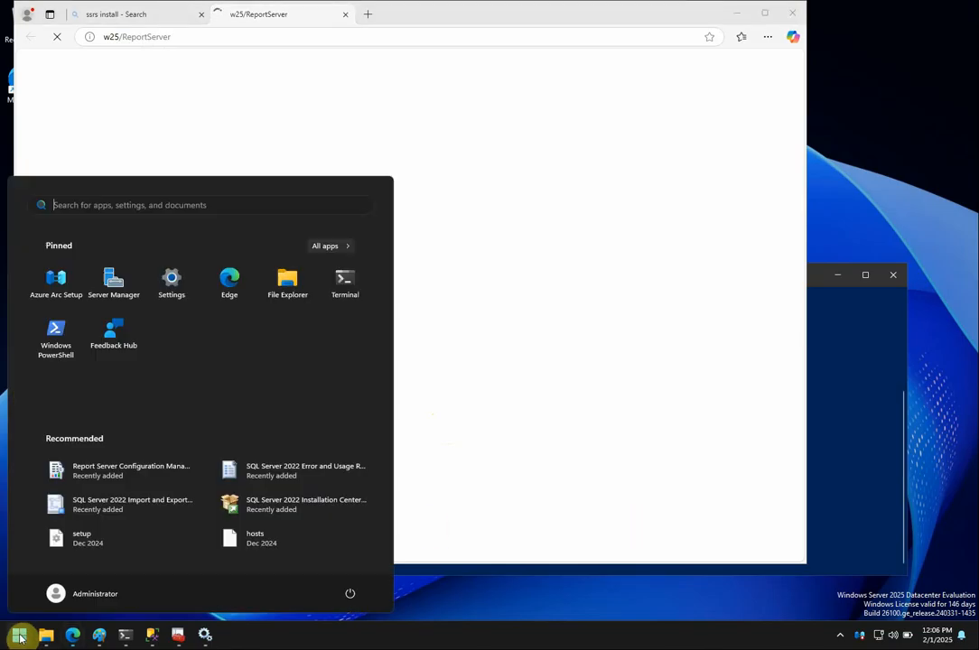
{"action": "left_click", "coordinate": [20, 638]}
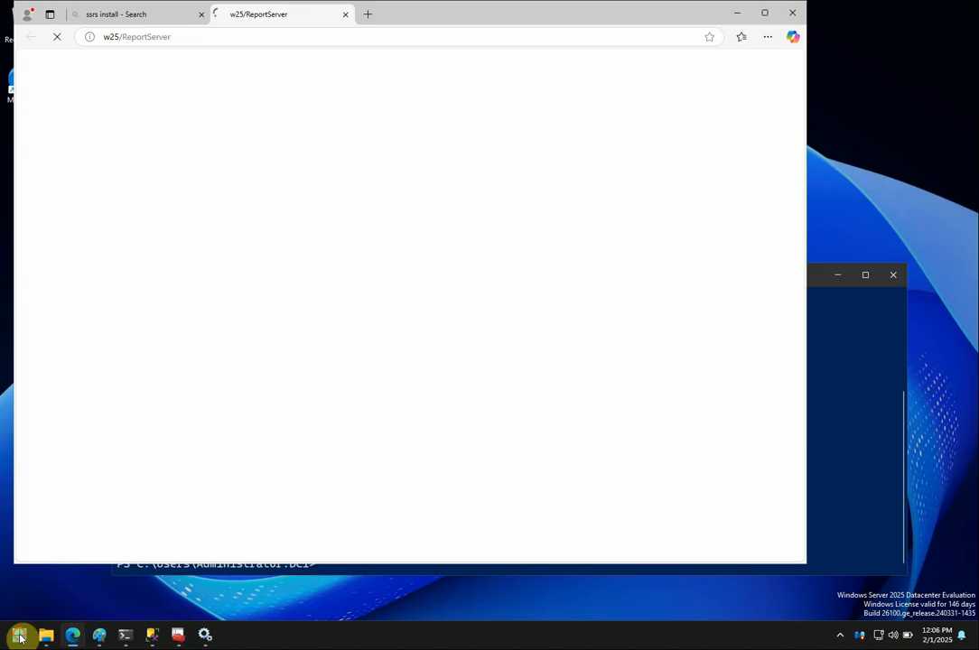
{"action": "left_click", "coordinate": [20, 638]}
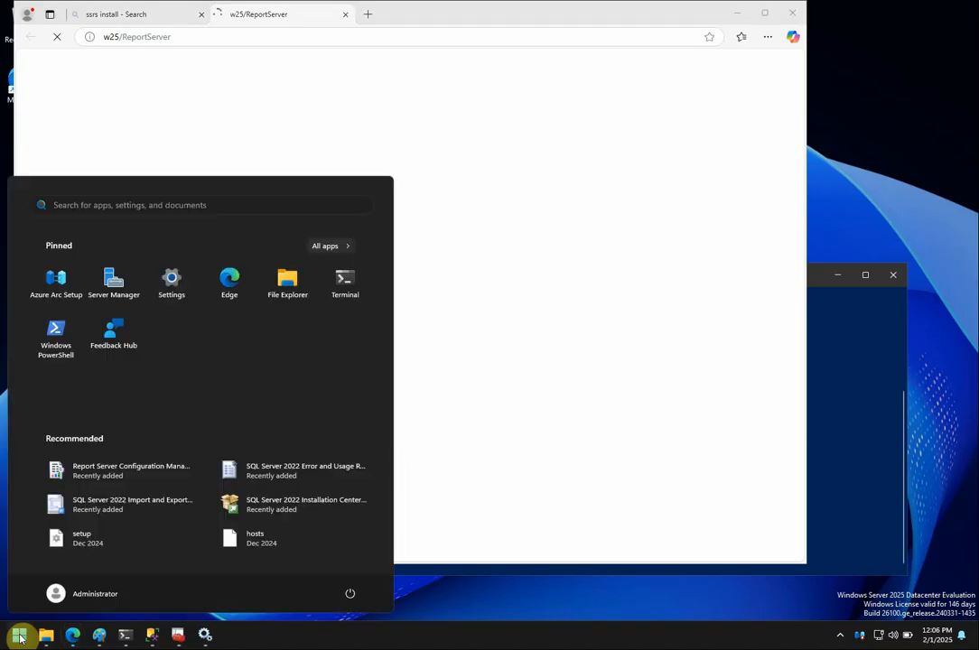
{"action": "left_click", "coordinate": [129, 475]}
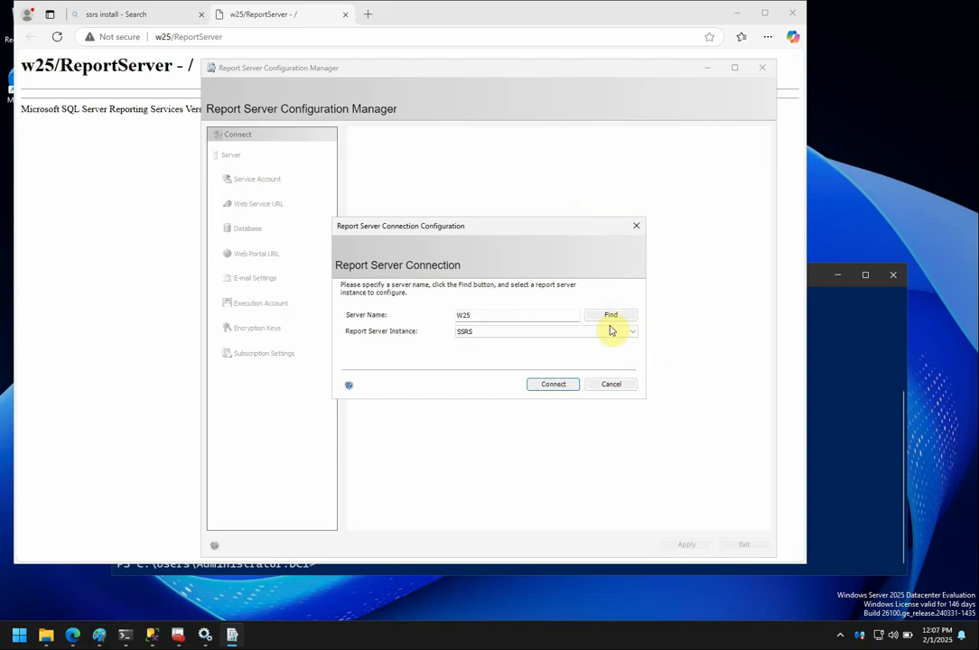
{"action": "left_click", "coordinate": [554, 384]}
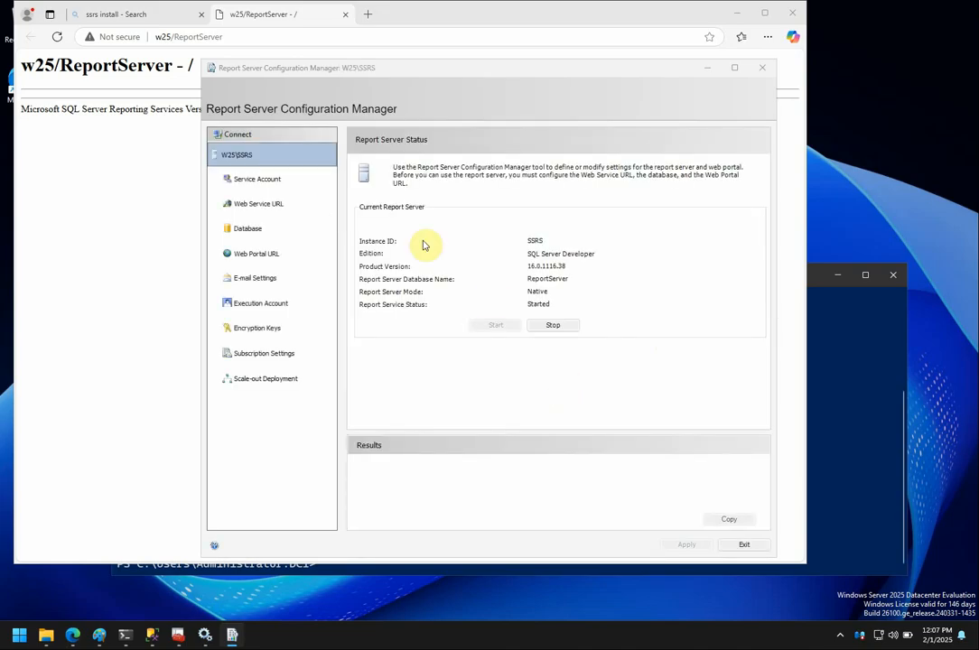
Review the Service Account, Web Service URL and Database pages without changes.
{"action": "left_click", "coordinate": [282, 183]}
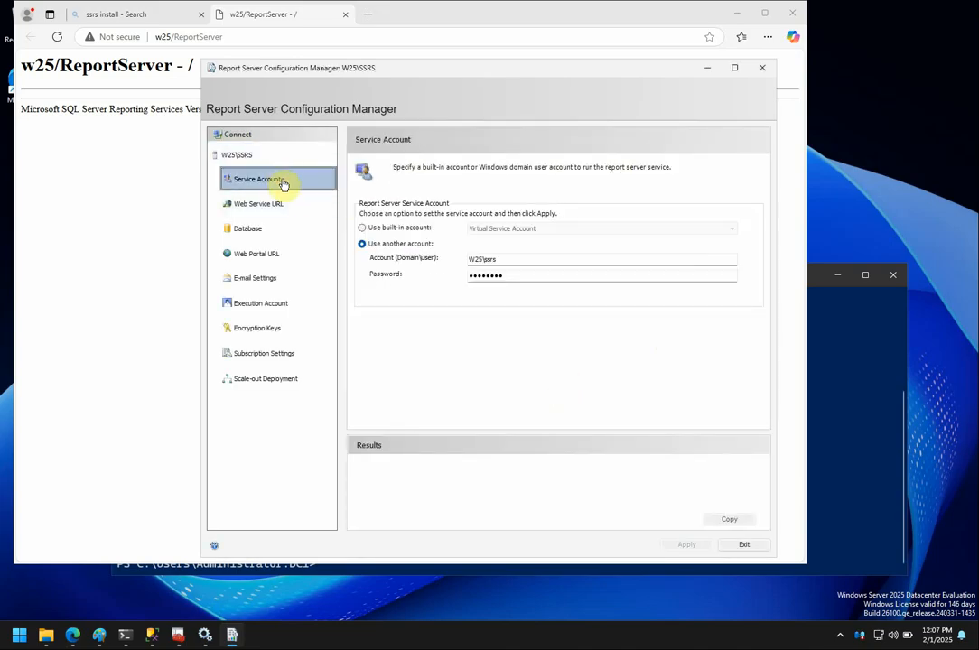
{"action": "left_click", "coordinate": [277, 205]}
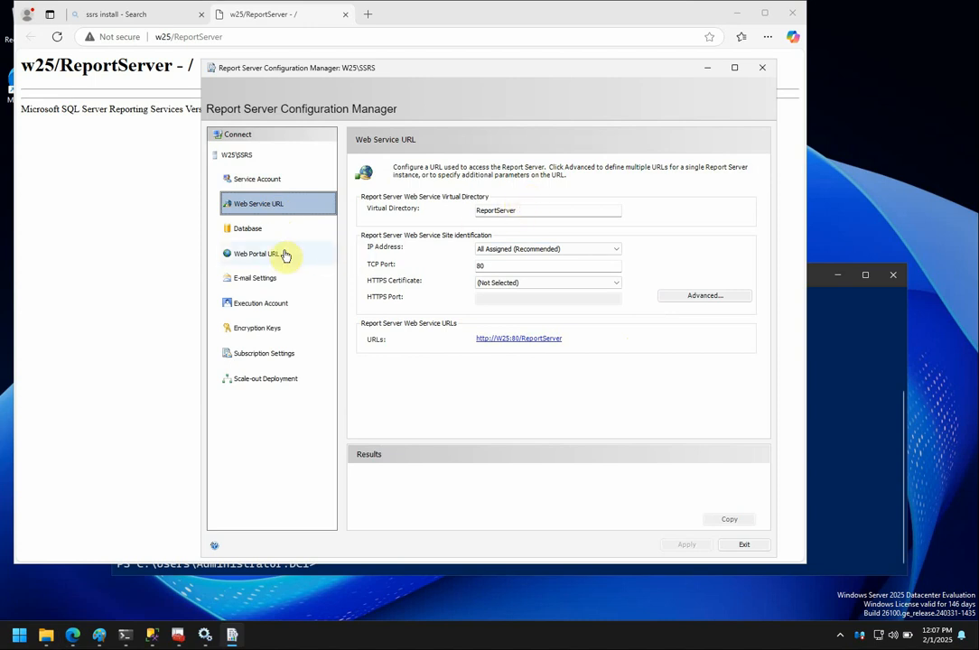
{"action": "left_click", "coordinate": [248, 228]}
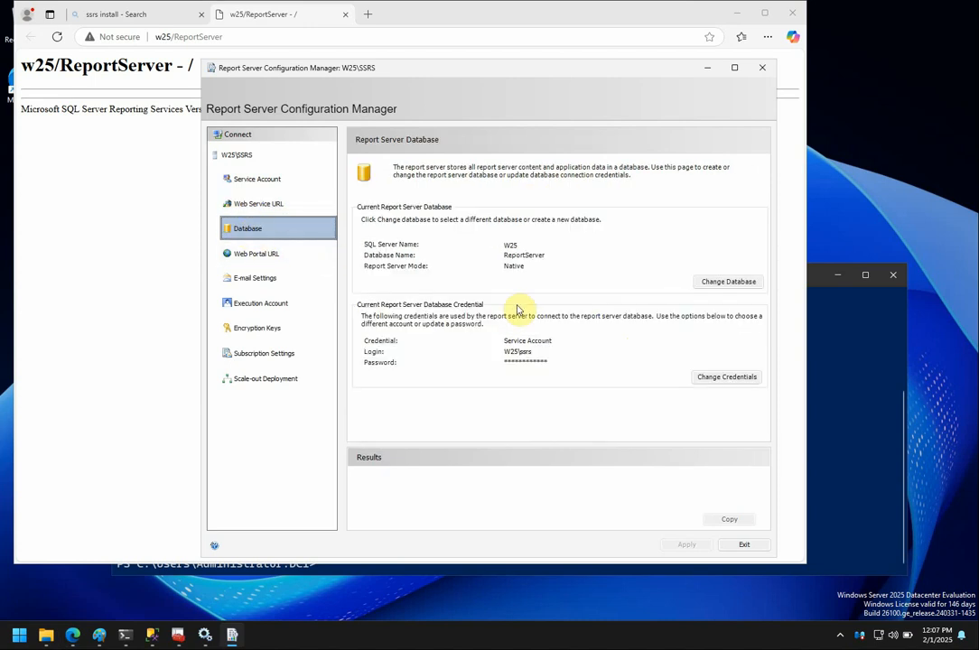
Cancel the Change Database wizard unchanged and launch the w25/Reports web portal link.
{"action": "left_click", "coordinate": [732, 282]}
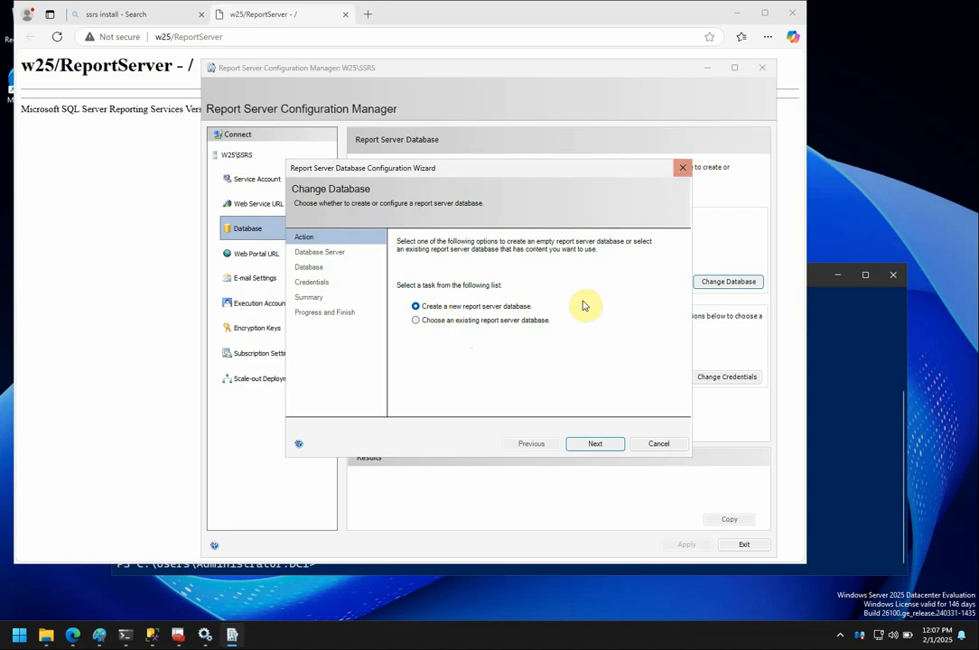
{"action": "left_click", "coordinate": [417, 321]}
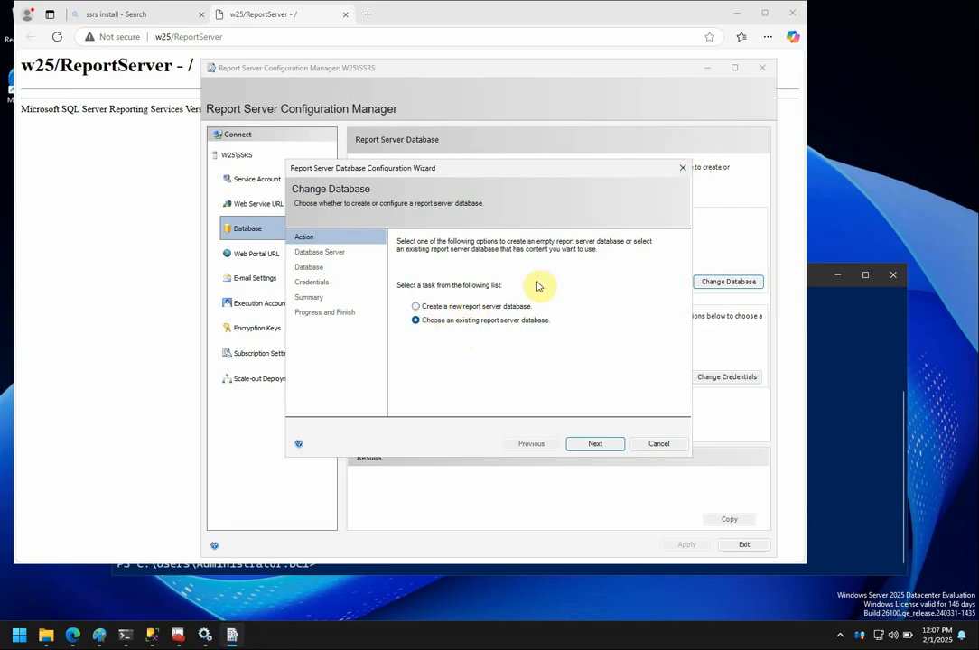
{"action": "left_click", "coordinate": [664, 443]}
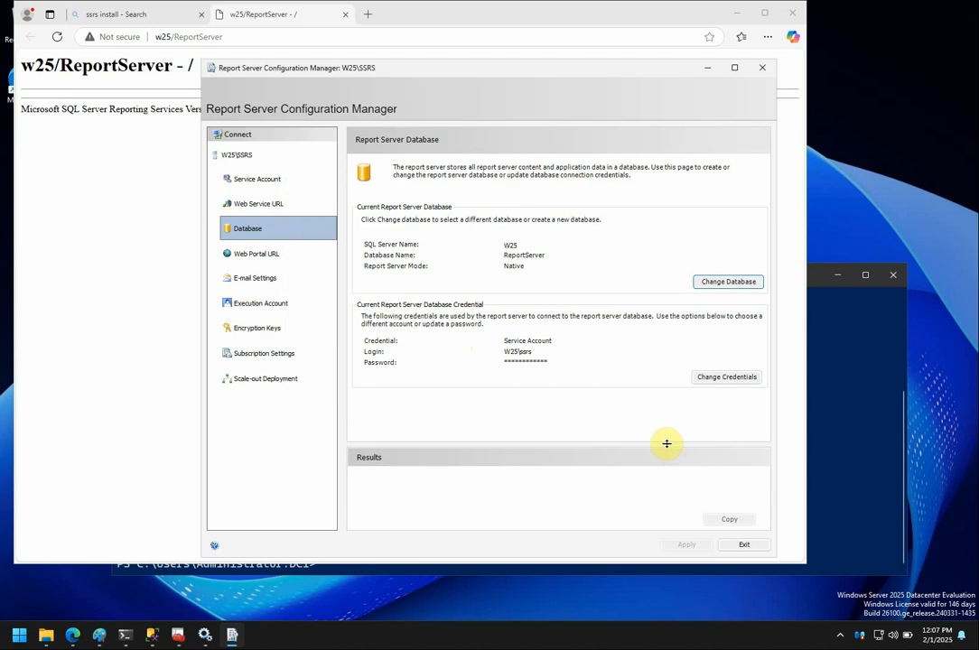
{"action": "left_click", "coordinate": [269, 257]}
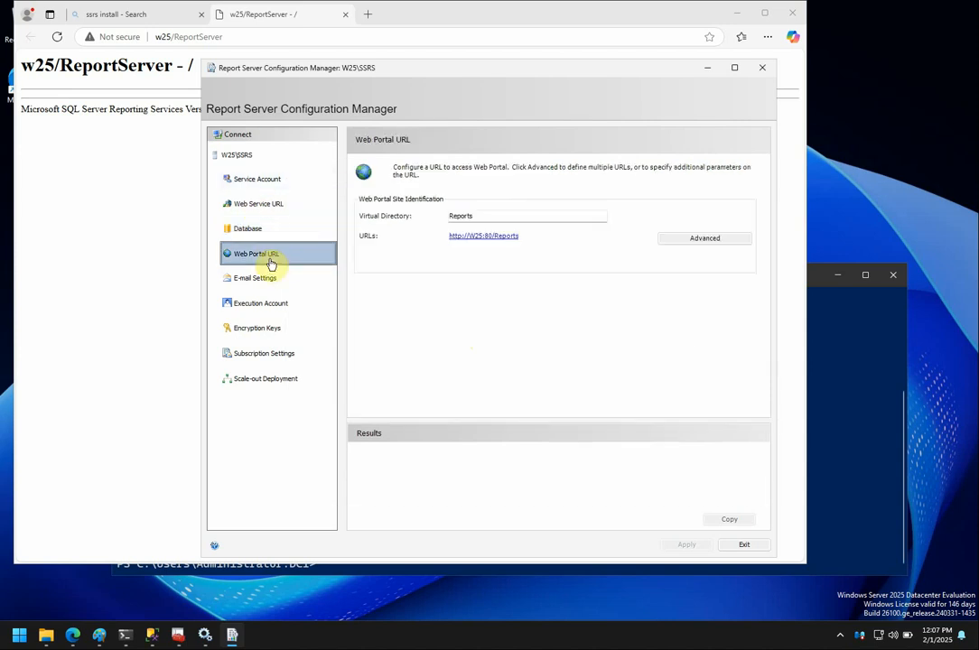
{"action": "left_click", "coordinate": [492, 237]}
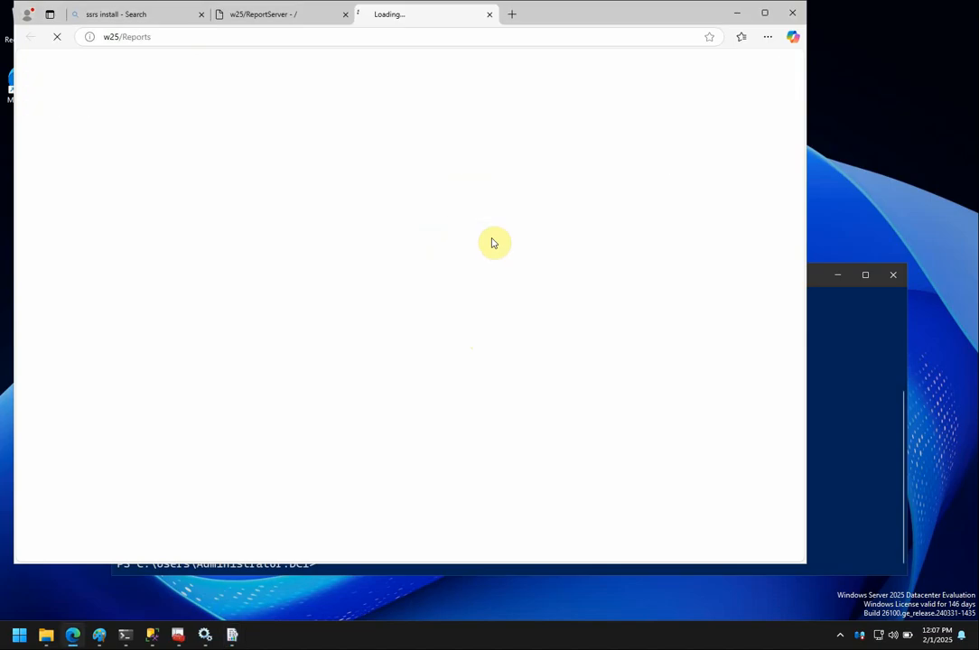
Check the ReportServer tab, then view the empty Home page and its New item menu in the web portal.
{"action": "left_click", "coordinate": [255, 14]}
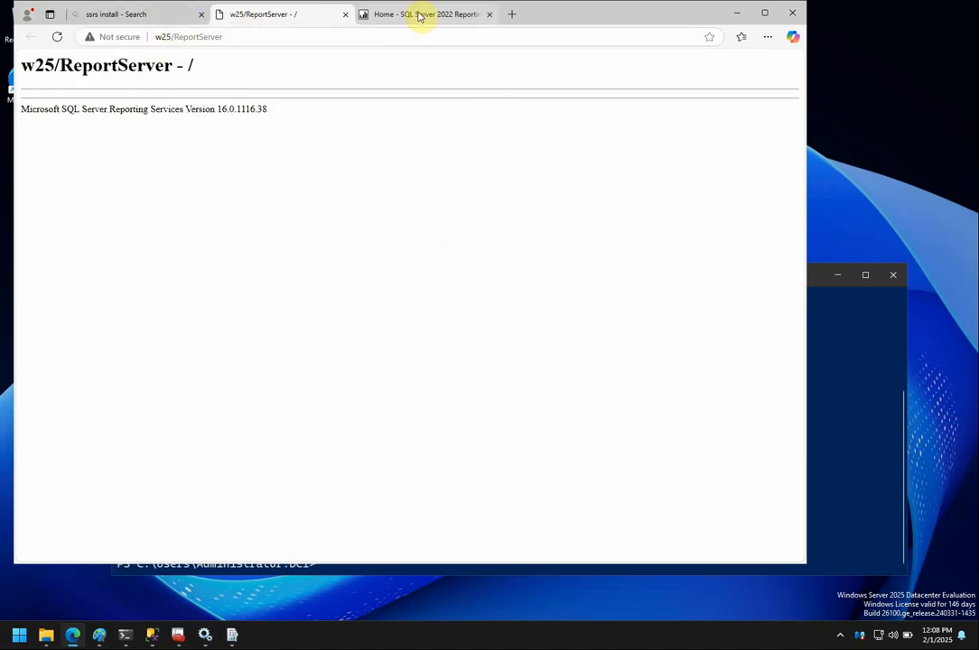
{"action": "left_click", "coordinate": [420, 16]}
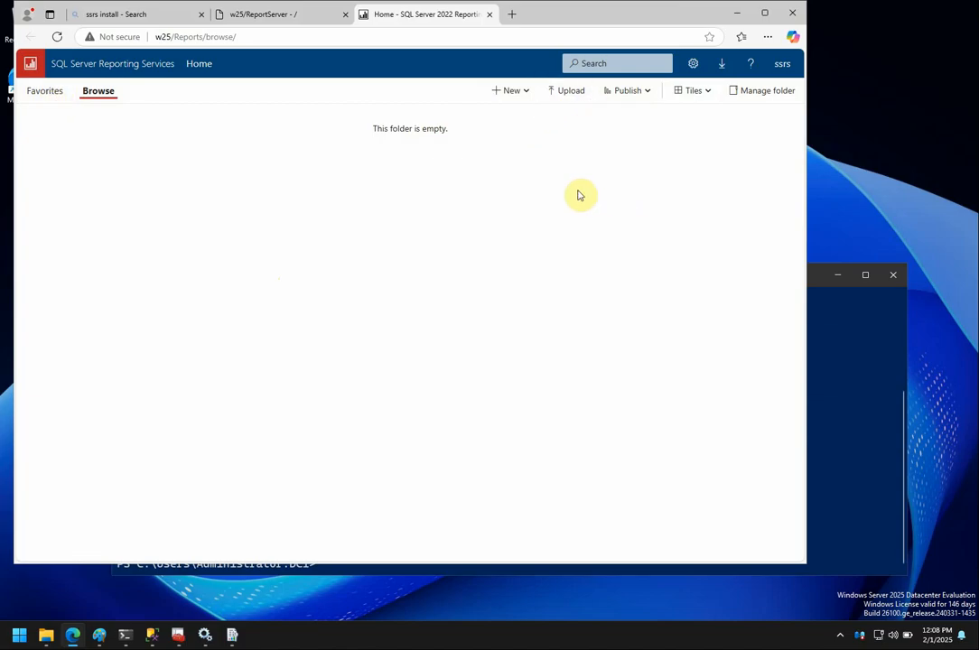
{"action": "left_click", "coordinate": [529, 93]}
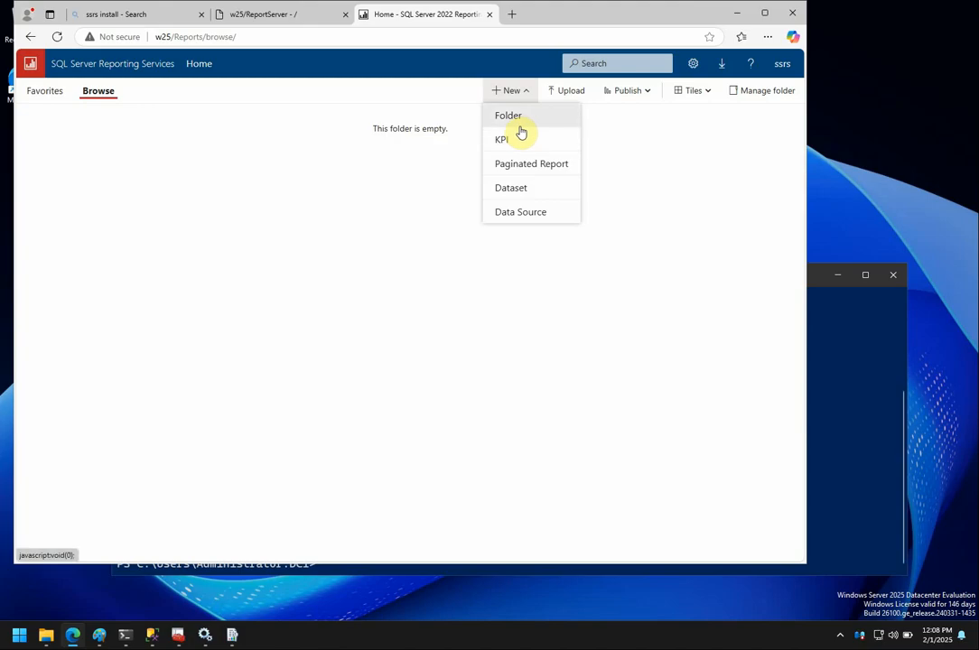
{"action": "left_click", "coordinate": [652, 180]}
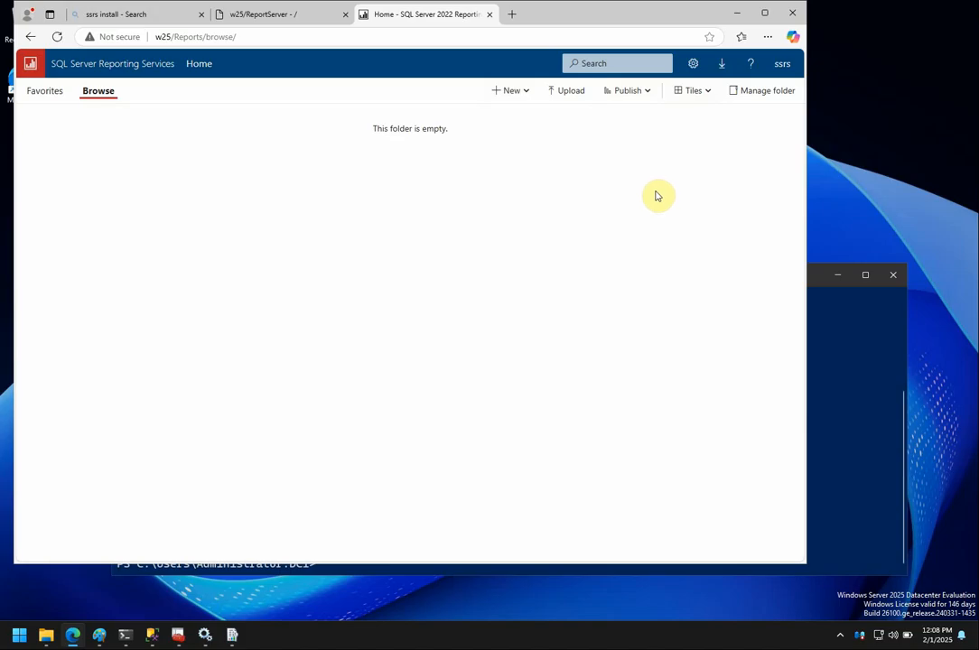
Minimize Edge and Configuration Manager, bring up the Paint setup notes, and open Services.
{"action": "left_click", "coordinate": [737, 12]}
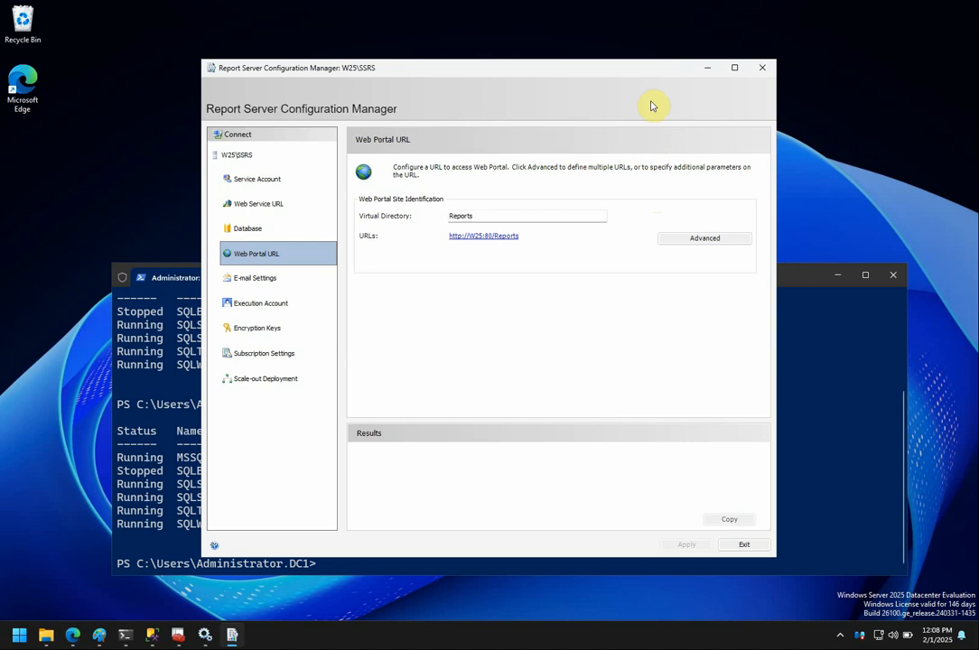
{"action": "left_click", "coordinate": [709, 70]}
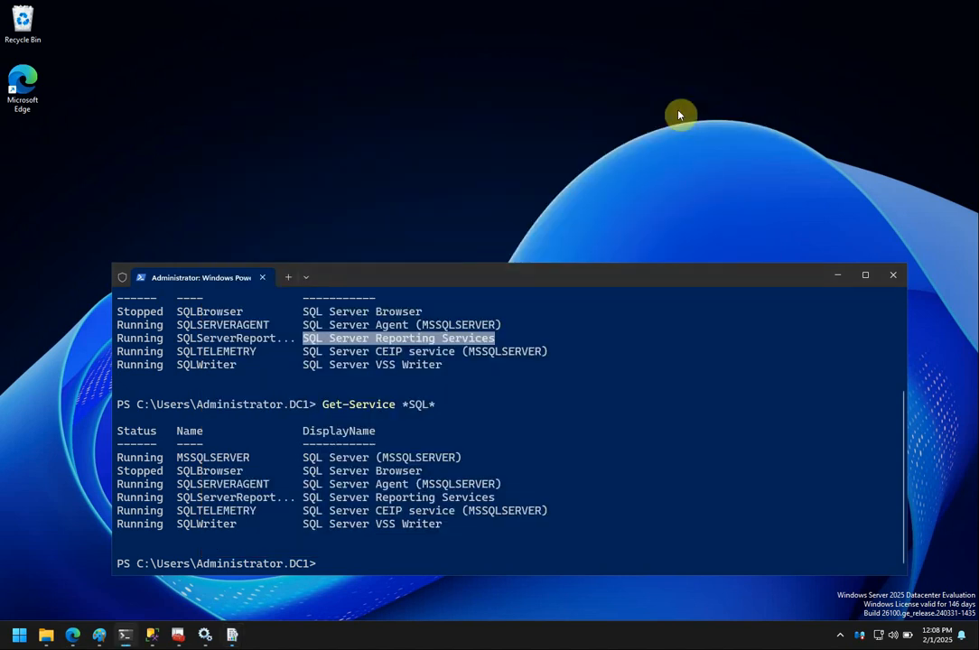
{"action": "mouse_move", "coordinate": [232, 635]}
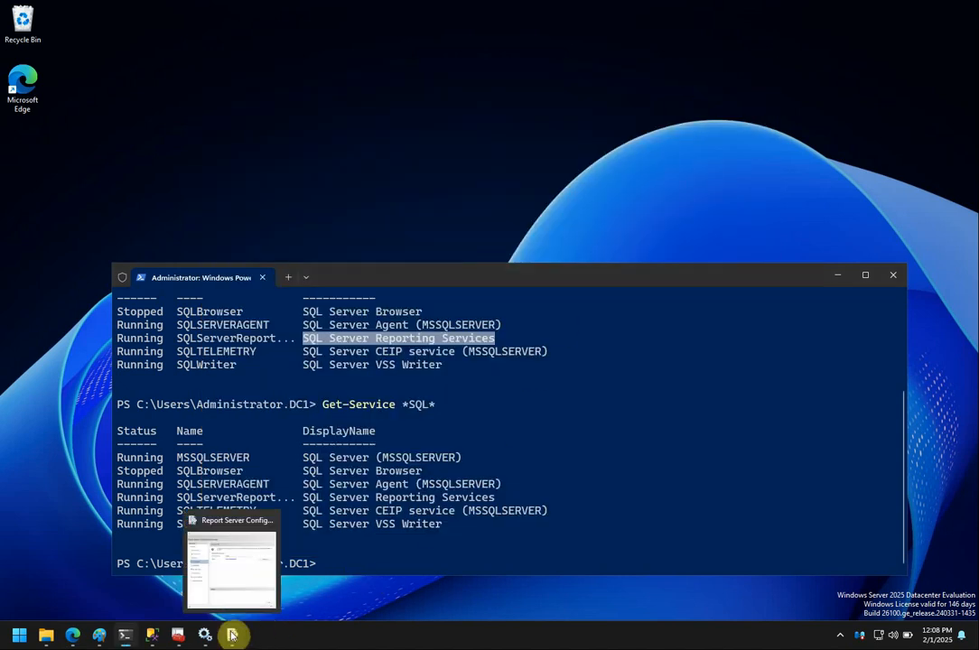
{"action": "left_click", "coordinate": [101, 637]}
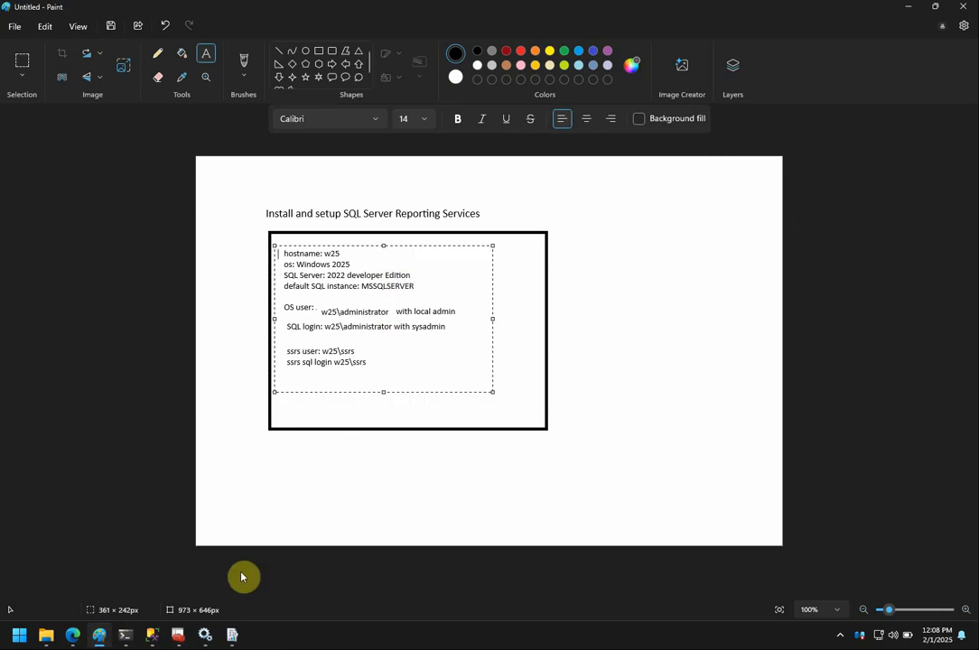
{"action": "left_click", "coordinate": [206, 634]}
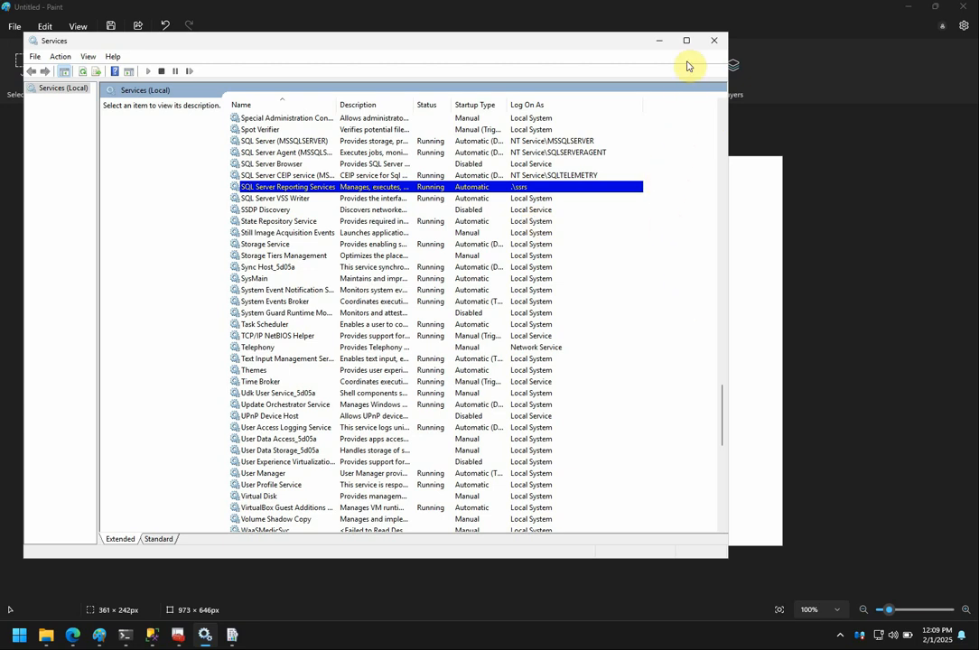
Minimize Services and place the cursor on the ssrs user line in the Paint notes.
{"action": "left_click", "coordinate": [661, 41]}
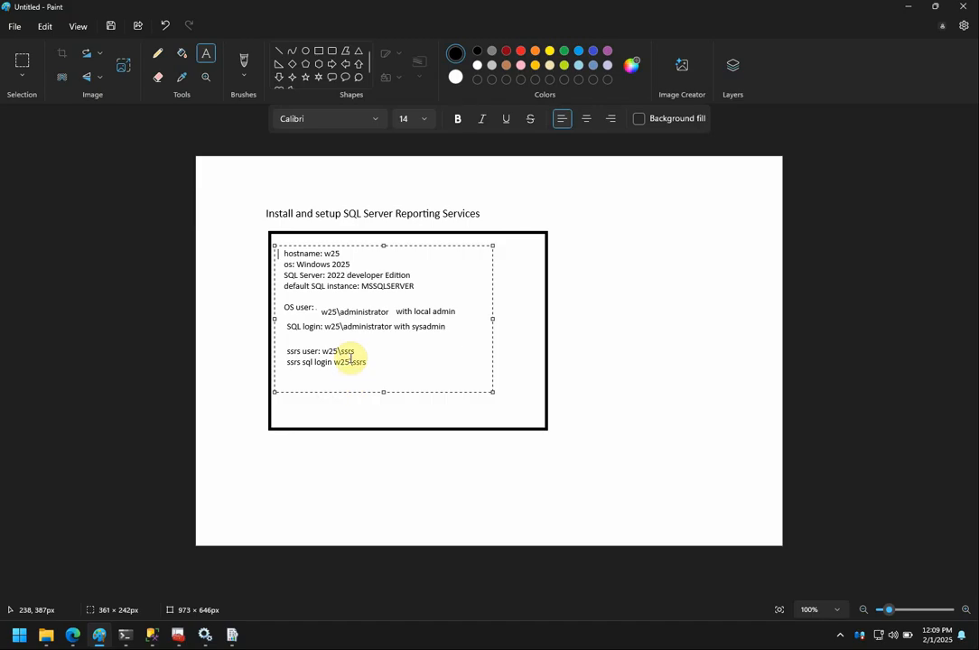
{"action": "left_click", "coordinate": [286, 350]}
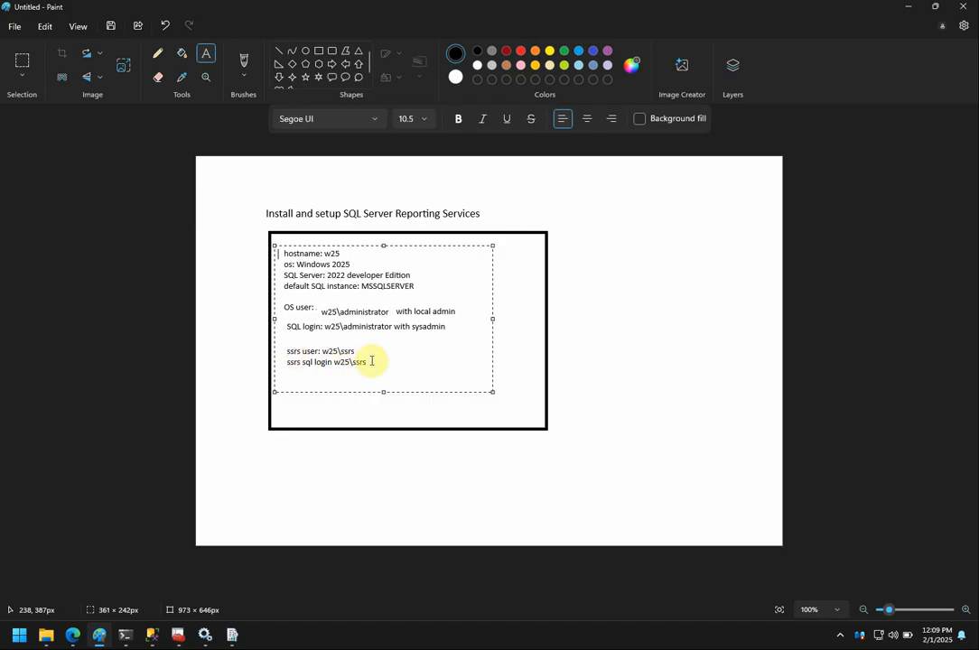